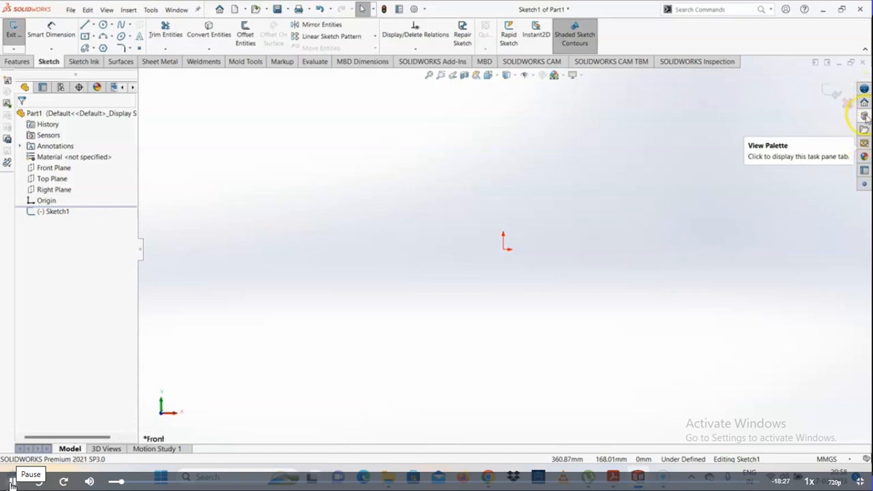
Exit the empty sketch and look over the SOLIDWORKS Resources.
click(833, 90)
click(863, 102)
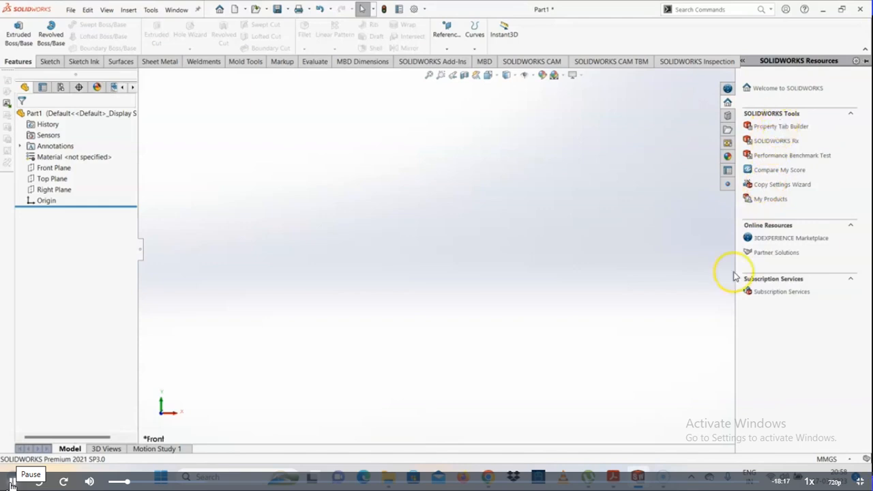
drag(737, 267, 868, 258)
click(762, 284)
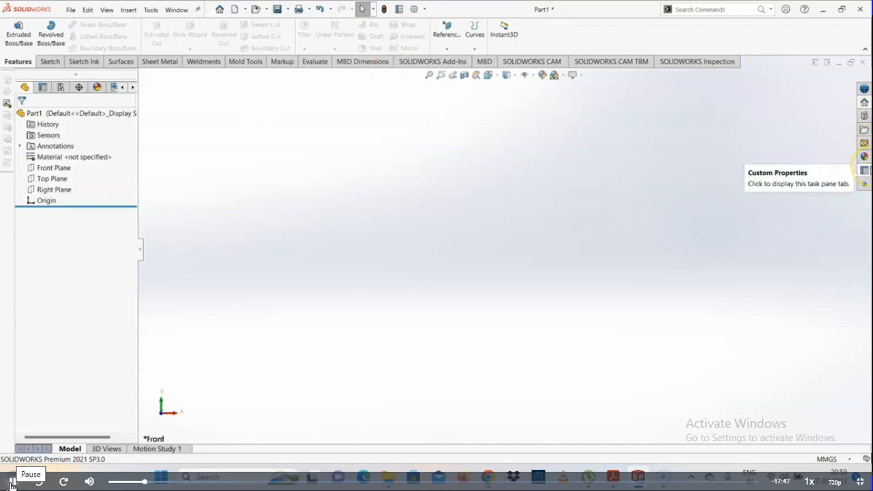
Browse the Weldments profiles library and examine the available sections, including the equal angle and L angle profiles.
click(864, 117)
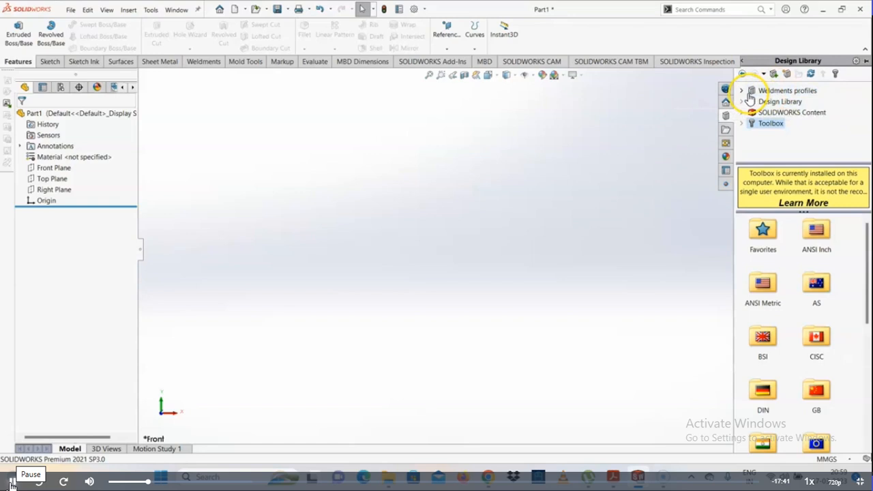
click(741, 90)
click(771, 101)
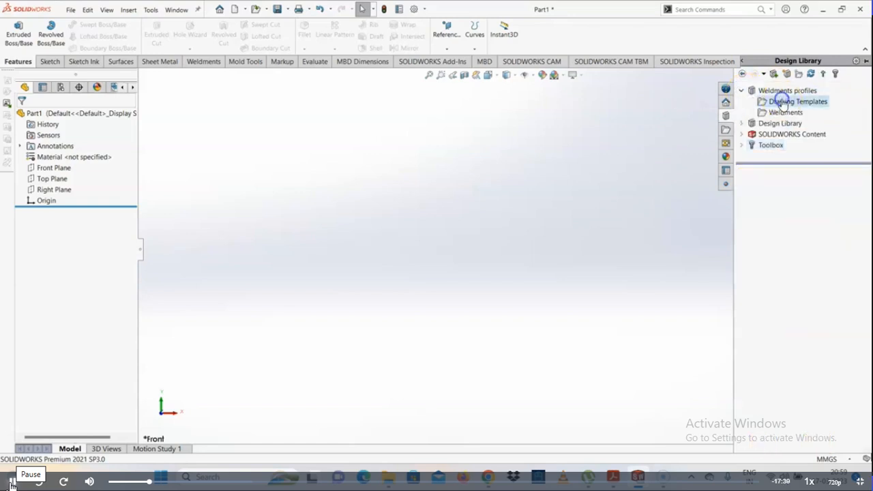
click(782, 114)
scroll(763, 314, down, 3)
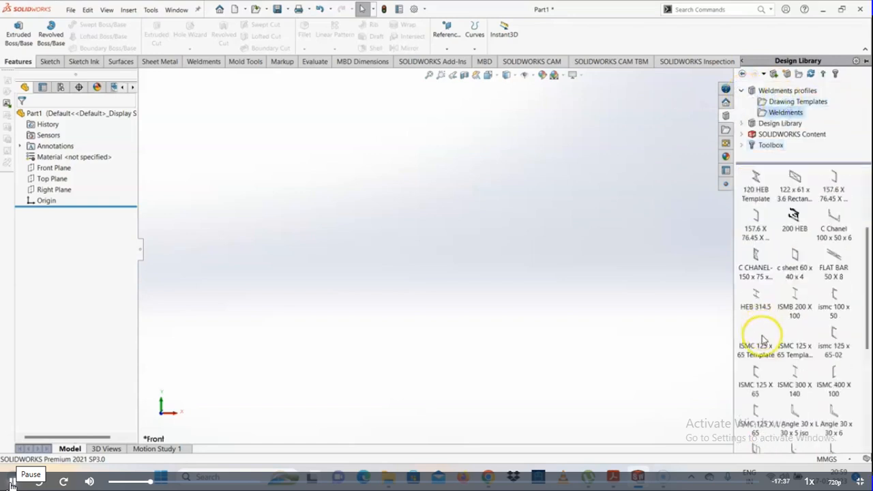
scroll(760, 337, up, 3)
mouse_move(751, 232)
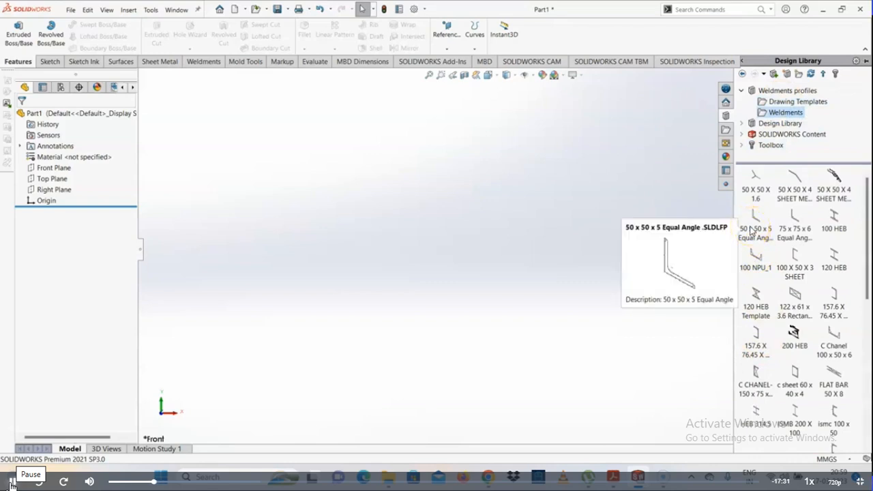
scroll(760, 293, down, 5)
scroll(759, 327, up, 5)
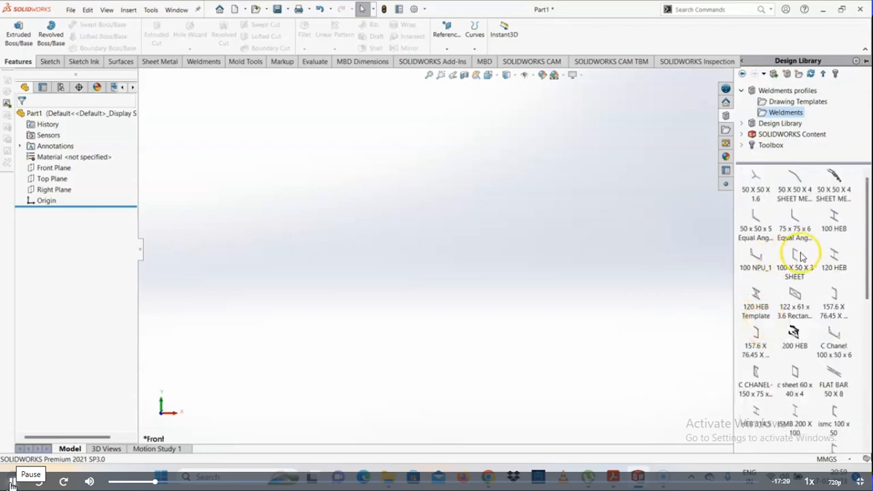
scroll(805, 294, down, 5)
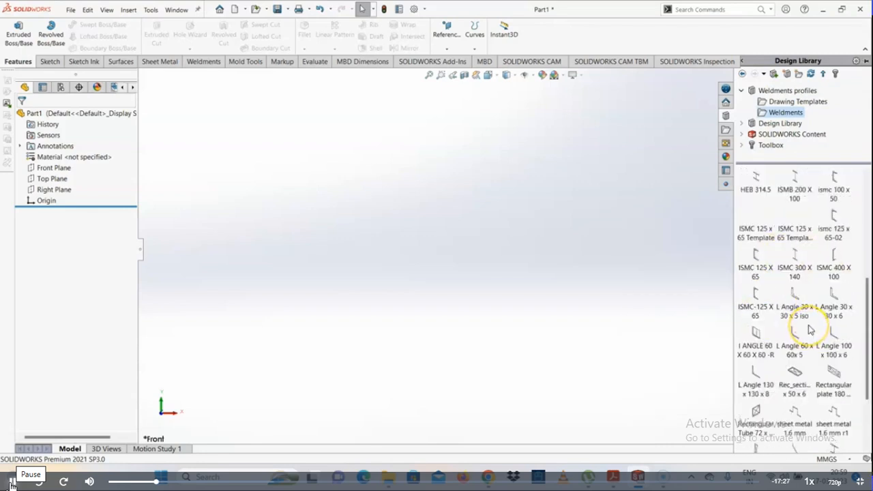
mouse_move(807, 321)
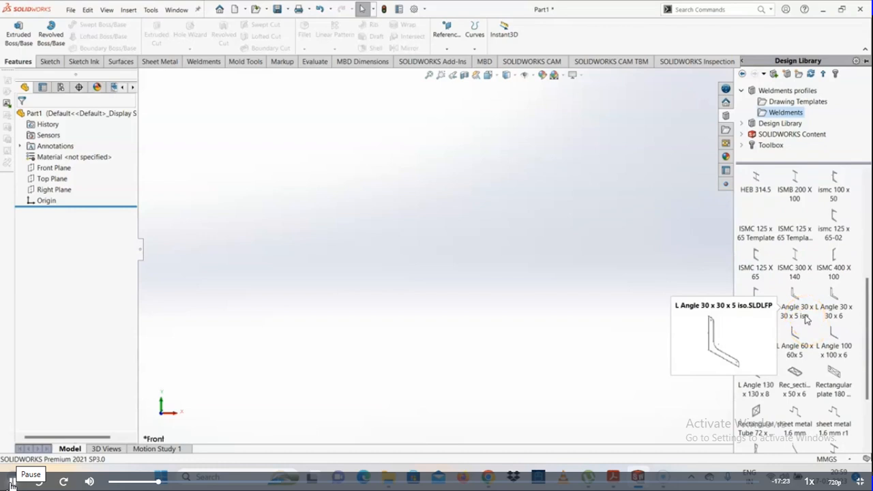
scroll(792, 331, down, 3)
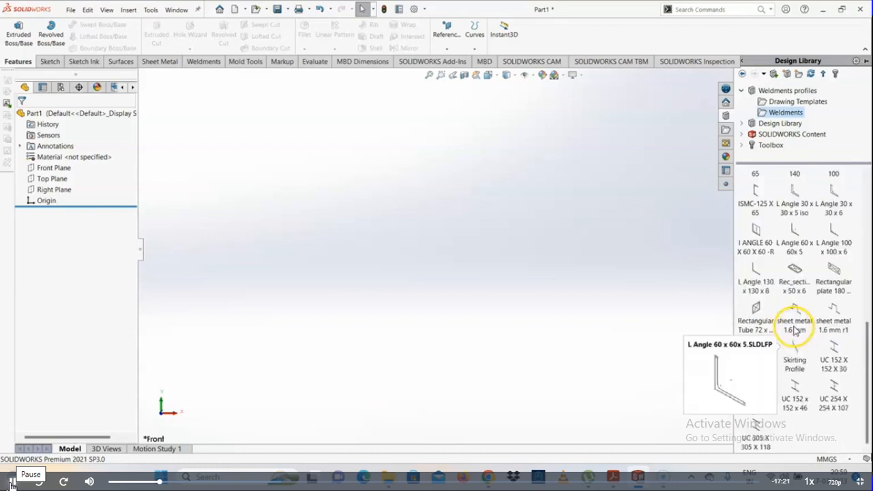
scroll(821, 403, up, 3)
scroll(791, 341, up, 5)
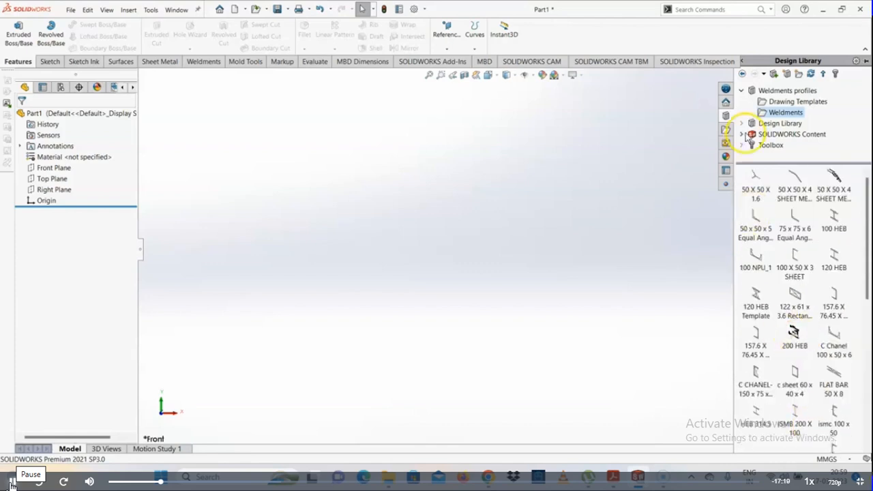
Browse the Design Library's annotations, assemblies, mold bases and features folders to examine their contents.
click(779, 123)
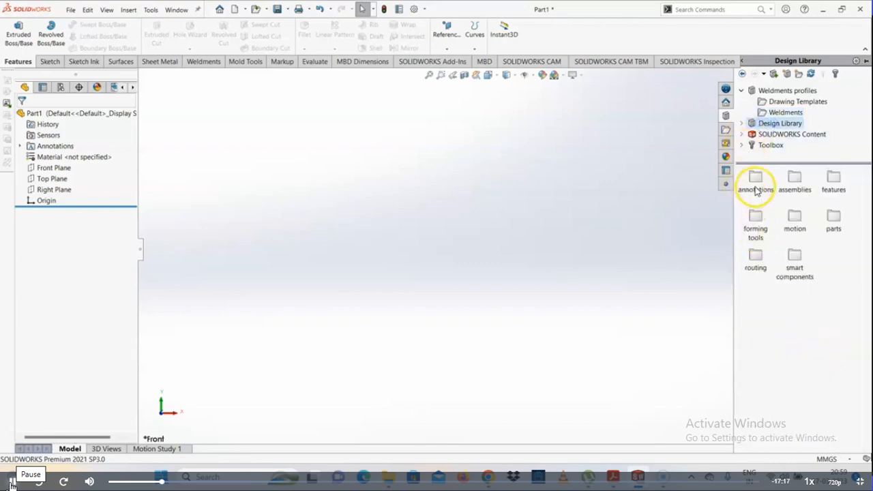
click(741, 124)
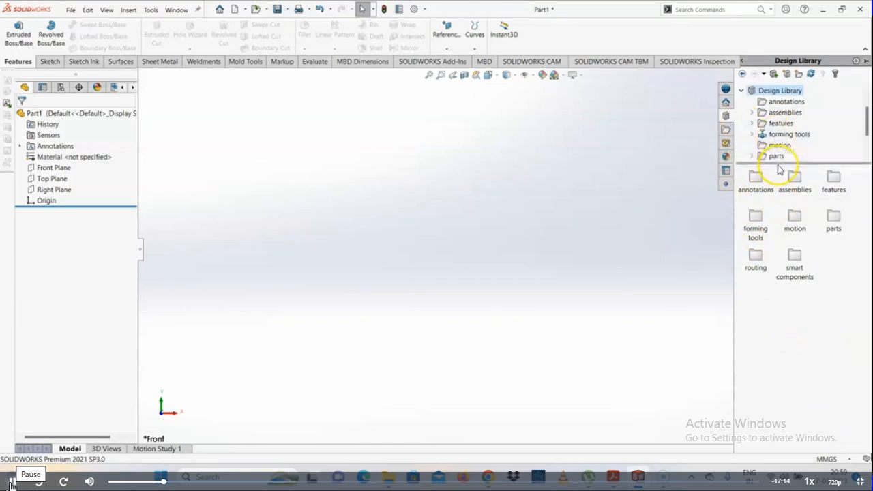
click(785, 102)
click(784, 113)
click(753, 113)
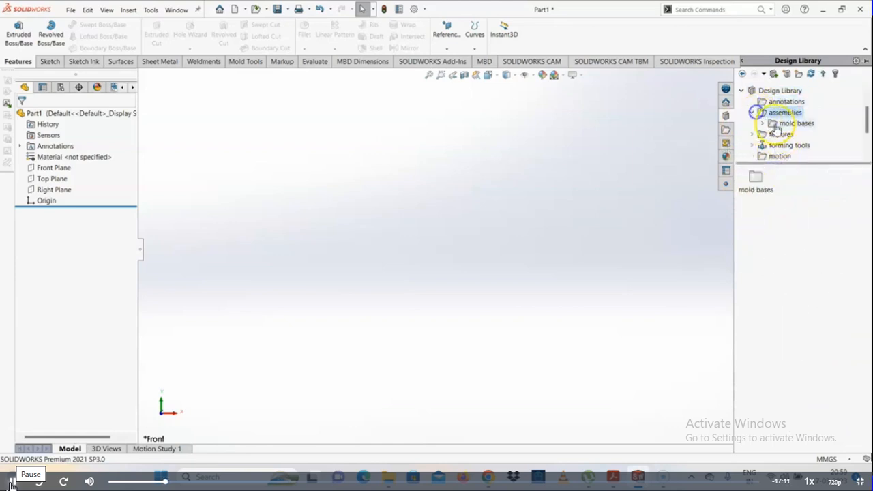
click(792, 123)
click(763, 123)
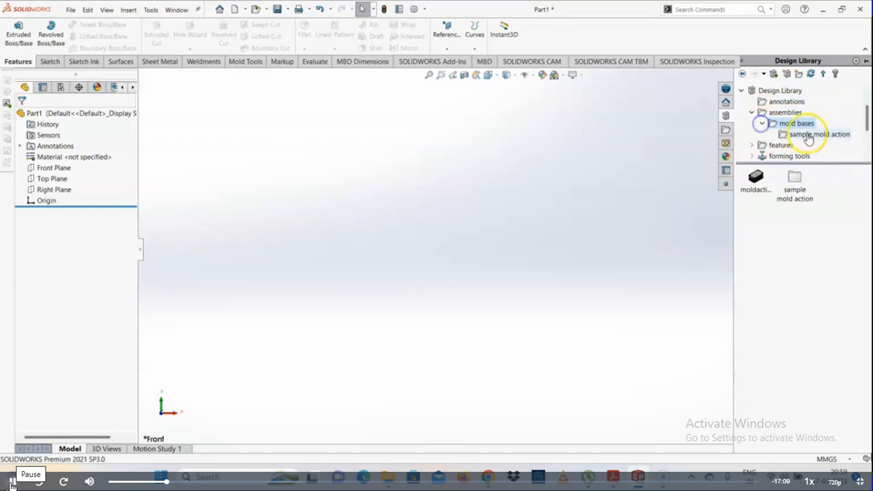
click(753, 146)
click(787, 146)
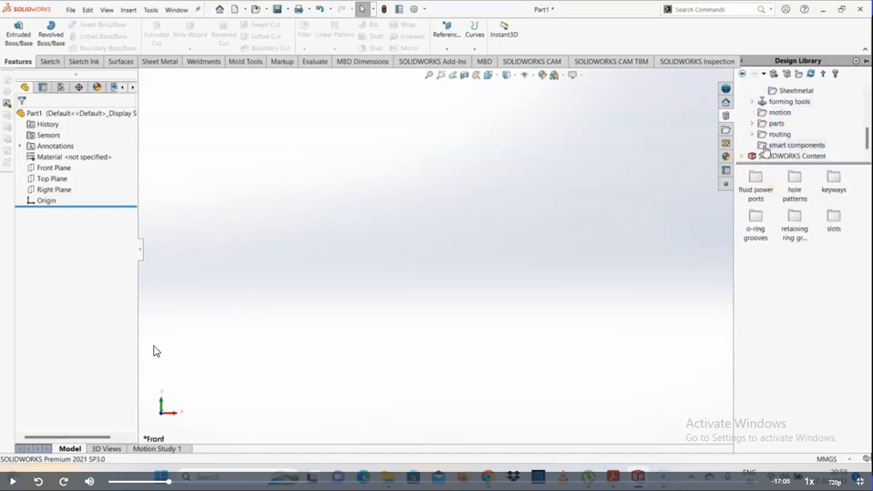
key(Escape)
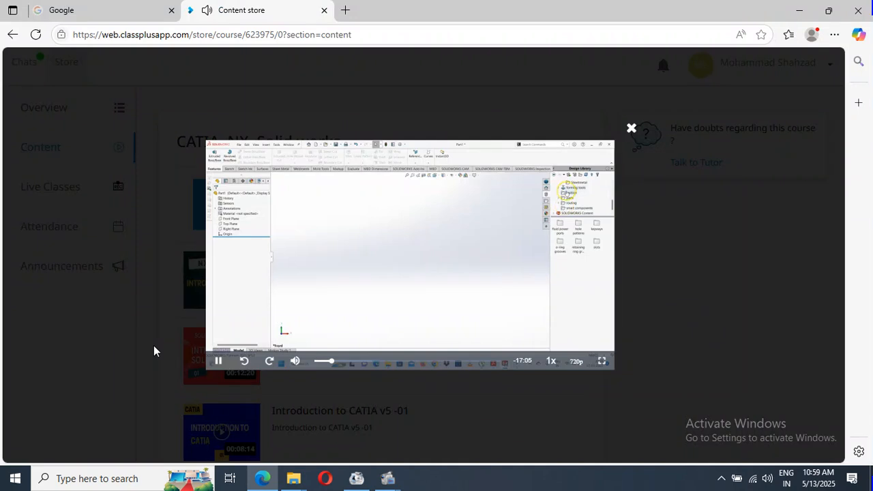
click(602, 361)
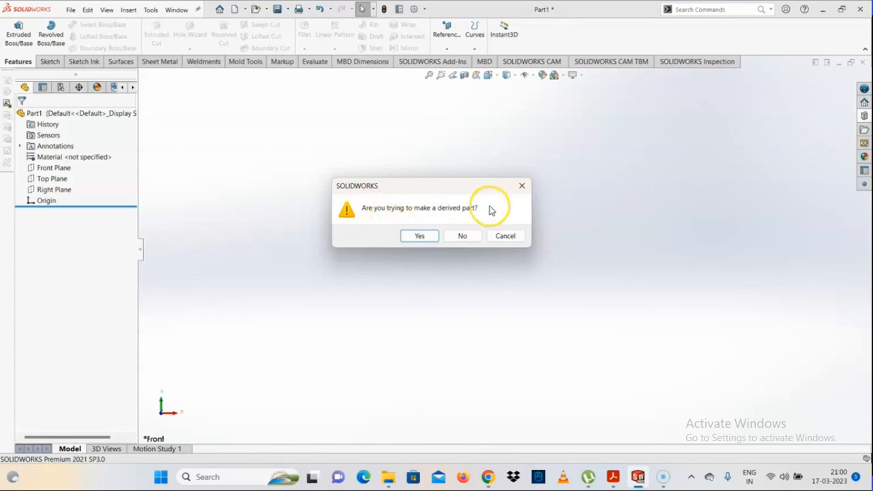
Start a derived part from "rectangular 2 square", transferring axes, planes, absorbed and unabsorbed sketches, and coordinate systems along with the solid bodies.
click(420, 236)
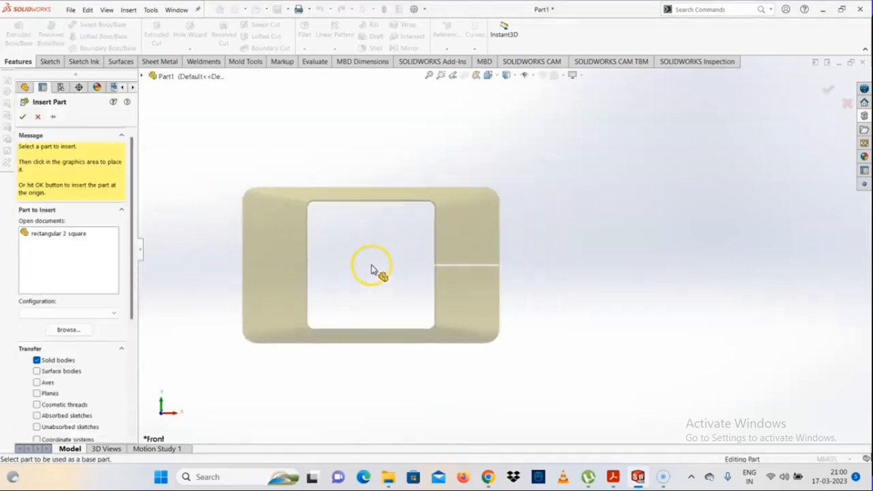
drag(131, 303, 125, 354)
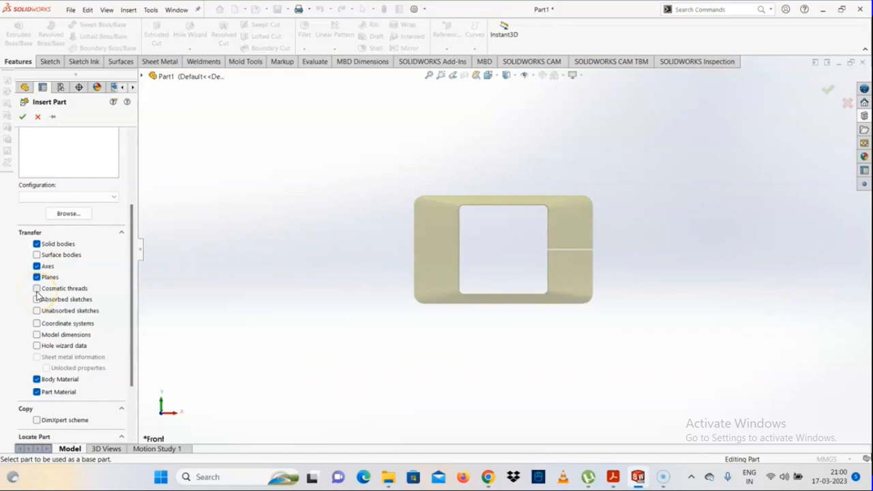
click(39, 301)
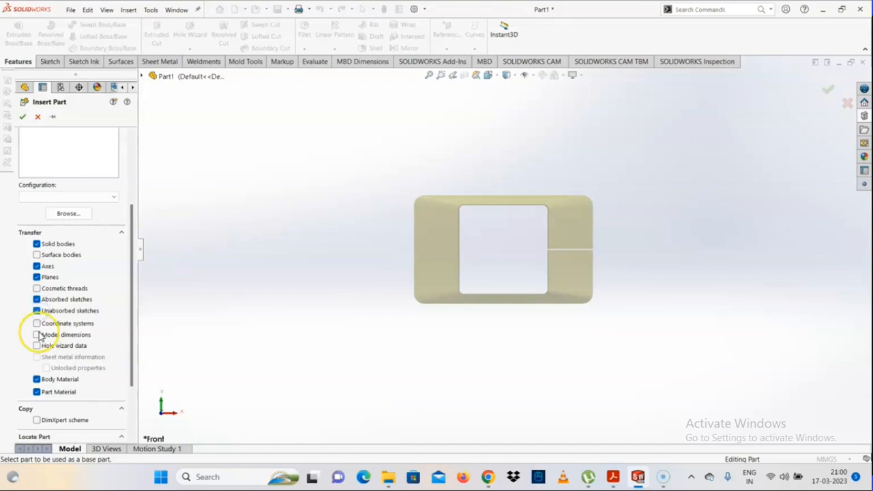
click(38, 325)
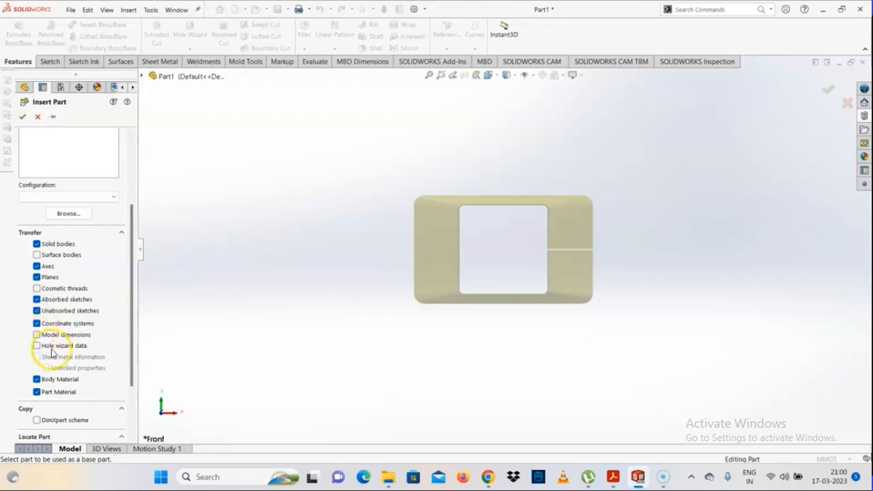
scroll(39, 335, down, 3)
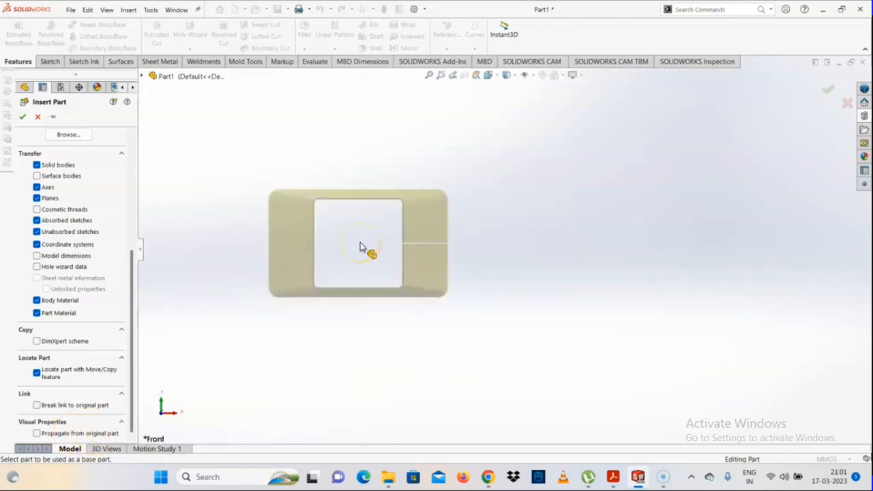
Insert the "rectangular 2 square" part at the origin and accept its location.
click(421, 251)
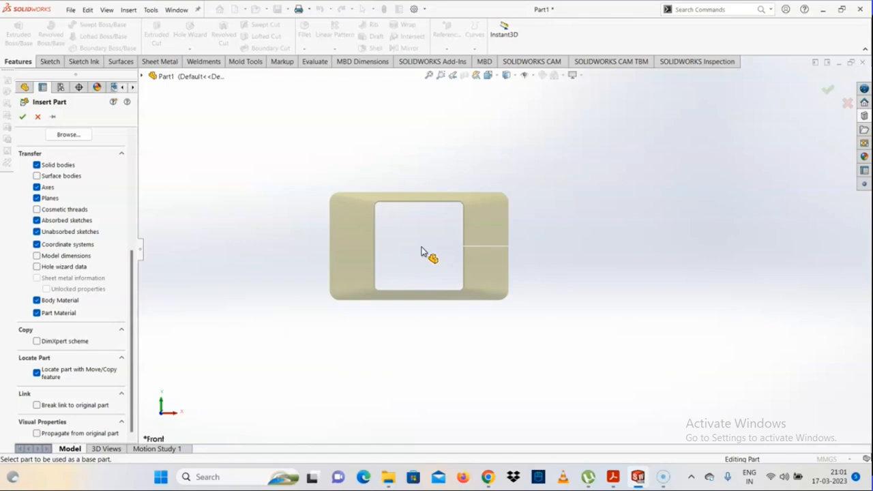
click(22, 116)
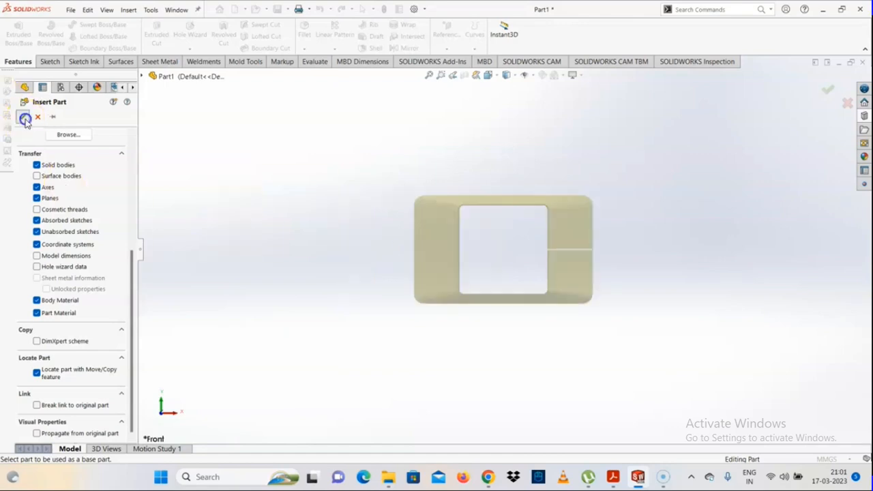
middle_drag(549, 241, 467, 243)
click(22, 118)
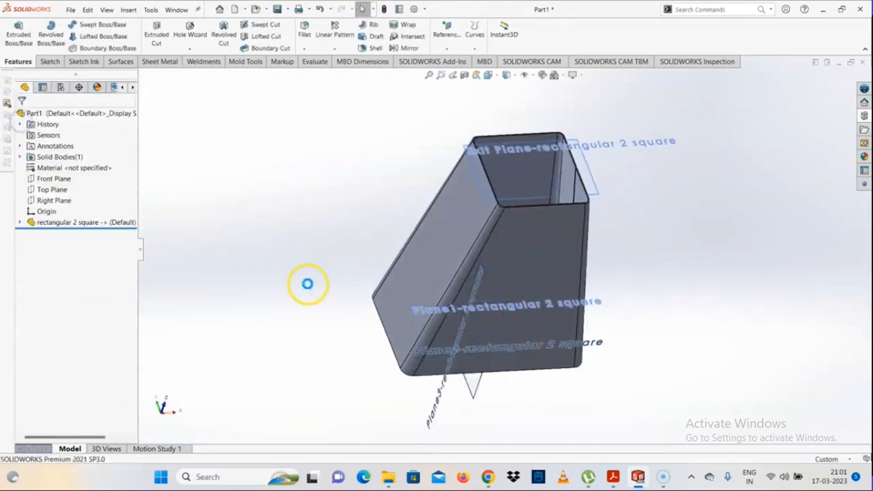
Examine the inserted duct part from several angles and review its transferred solid body, planes, sketches and Body-Move/Copy feature.
middle_drag(569, 249, 512, 200)
scroll(499, 220, down, 5)
scroll(491, 259, up, 8)
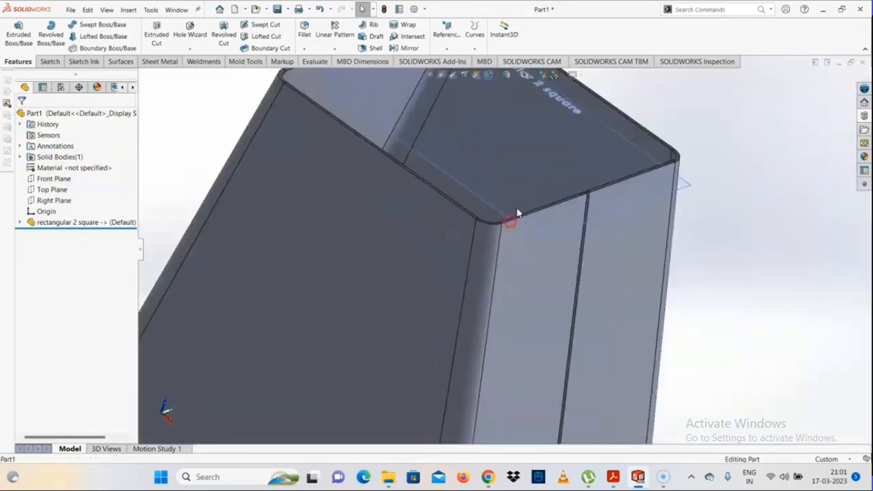
click(20, 223)
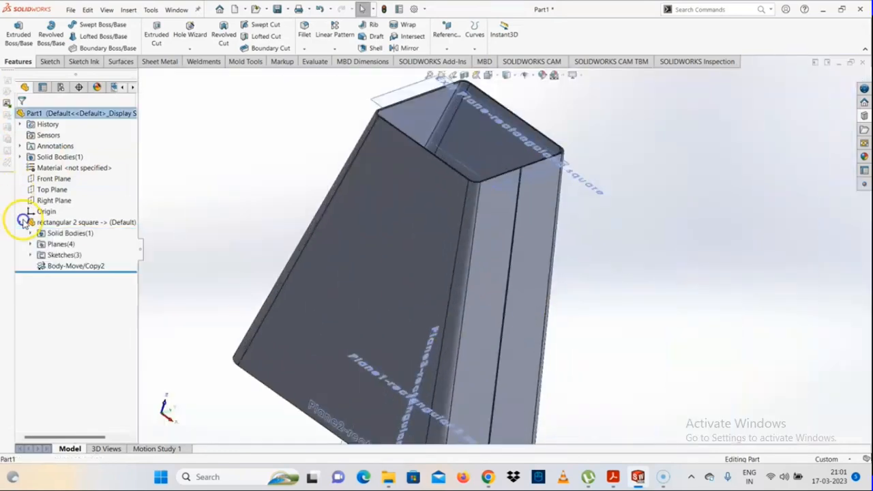
scroll(536, 311, up, 3)
scroll(510, 310, down, 3)
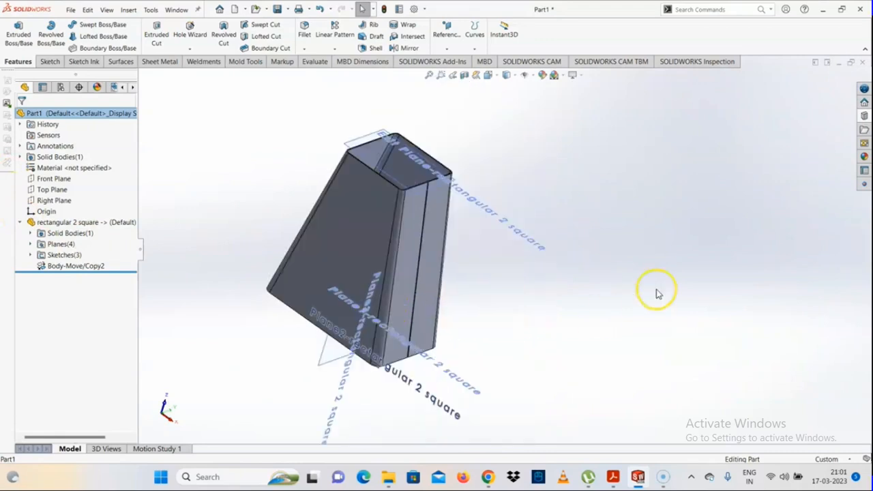
click(30, 233)
click(85, 243)
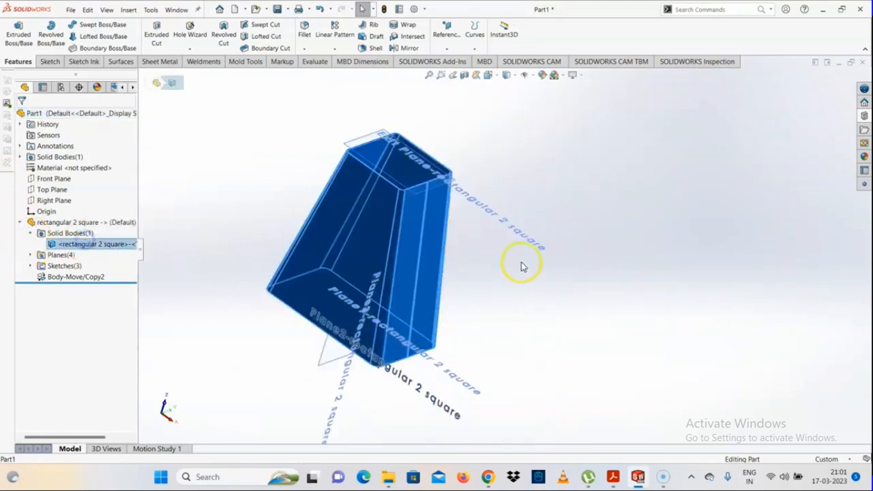
click(30, 255)
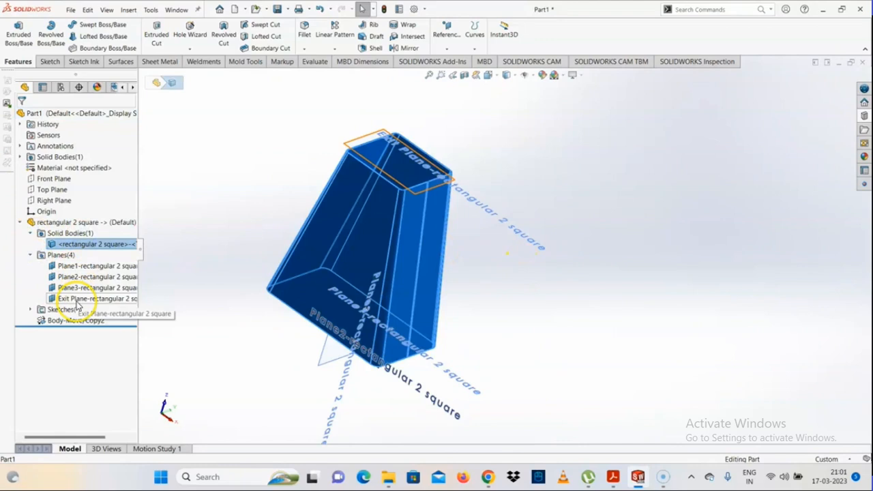
click(30, 310)
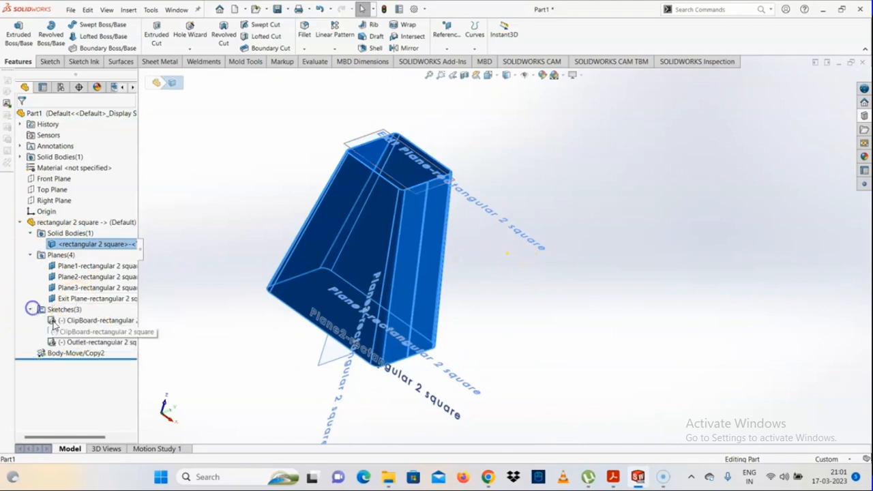
click(85, 343)
click(86, 325)
click(60, 353)
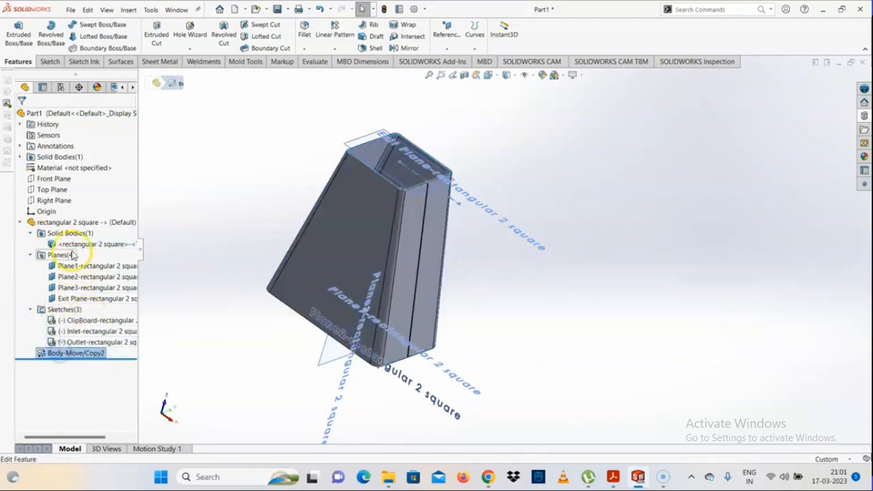
Delete the inserted "rectangular 2 square" feature together with all its dependent items.
click(72, 223)
key(Delete)
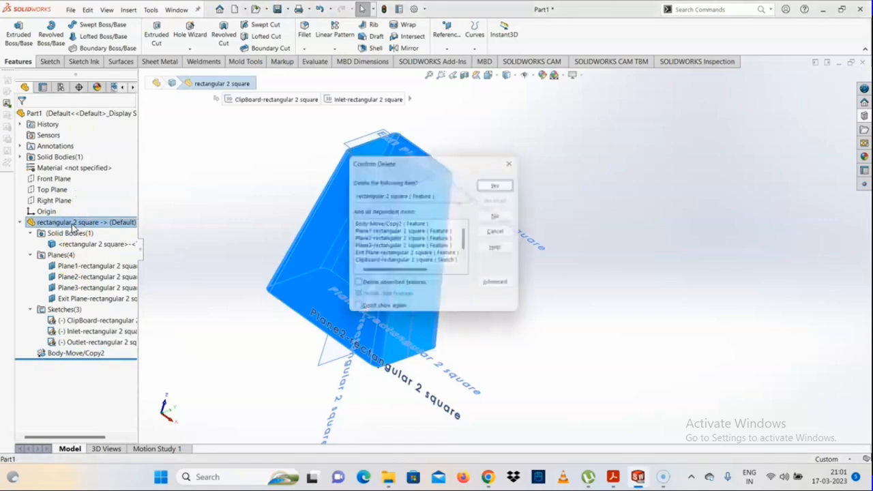
key(Return)
click(429, 167)
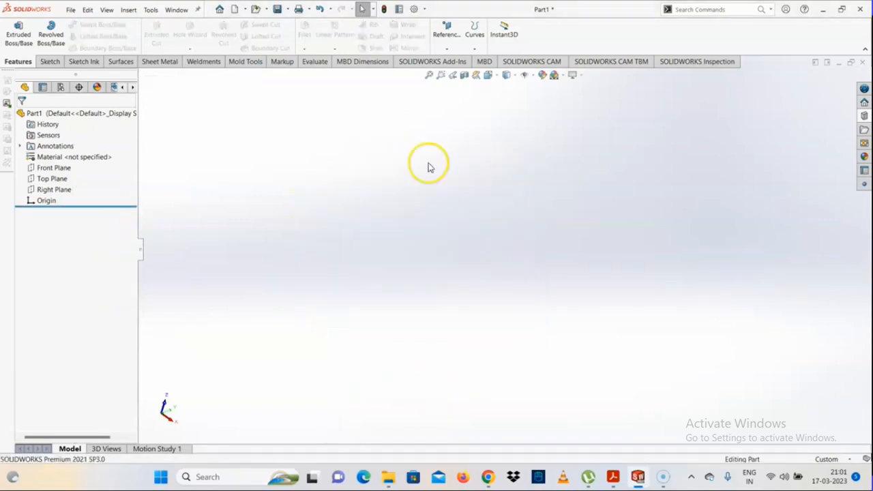
Open "rectangular 2 square" from the lofted bends library folder as its own part, declining to make a derived part.
click(865, 130)
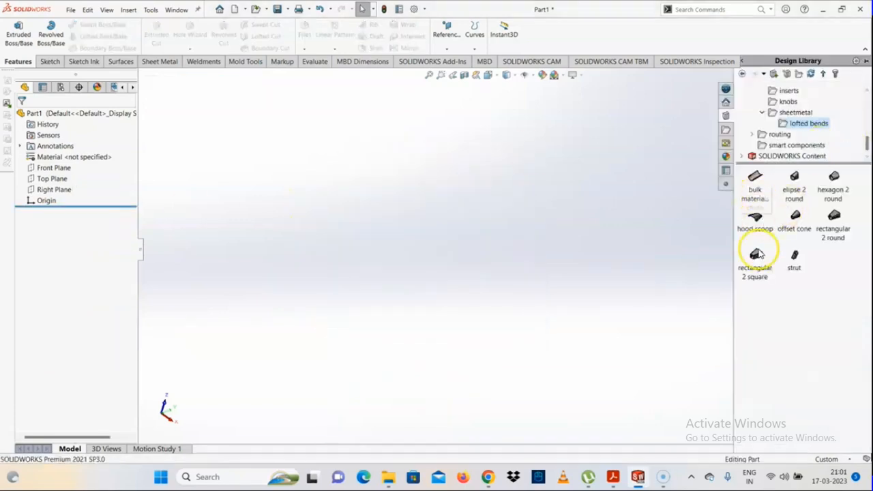
drag(757, 254, 428, 225)
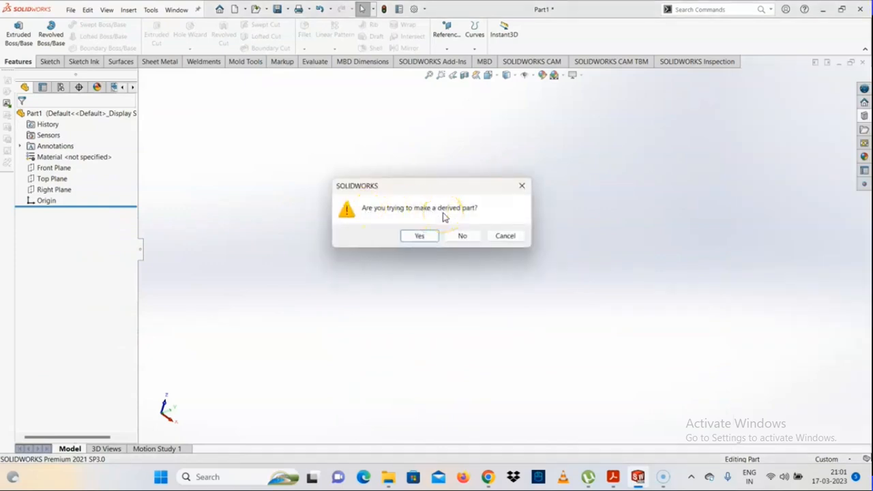
click(466, 237)
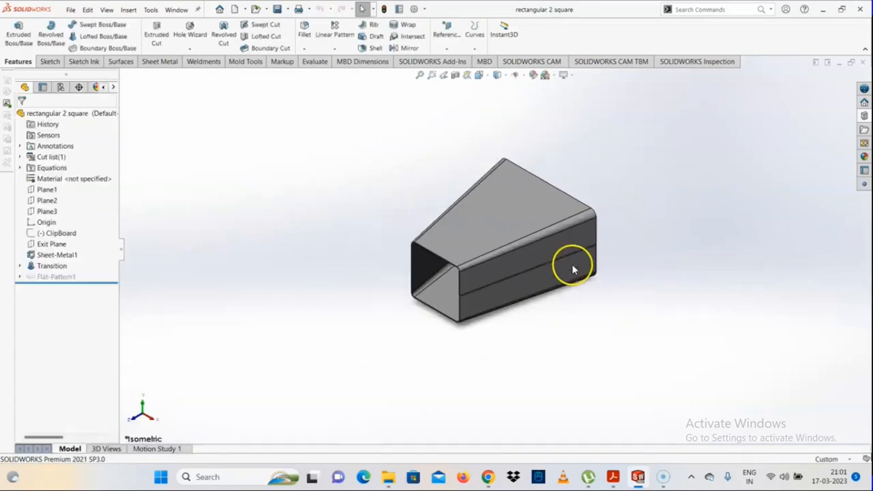
Examine the duct from several angles and display the dimensions of its Transition feature.
mouse_move(546, 259)
middle_down()
mouse_move(436, 327)
mouse_move(456, 244)
mouse_move(460, 314)
mouse_move(452, 248)
mouse_move(479, 246)
mouse_move(469, 242)
mouse_move(489, 314)
middle_up()
double_click(487, 238)
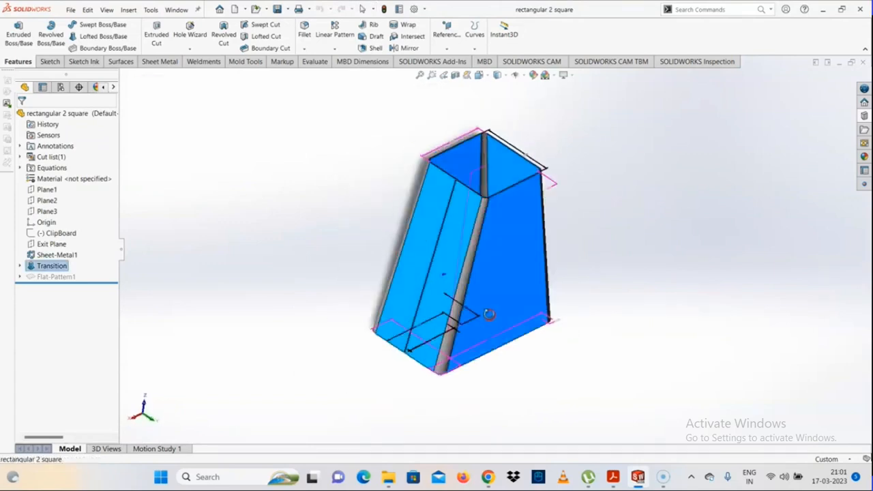
click(335, 236)
middle_drag(504, 248, 491, 219)
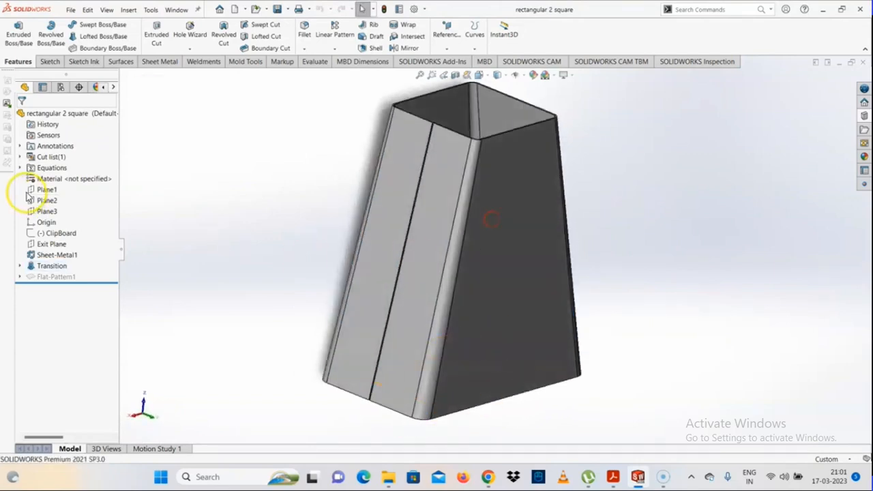
Expand the cut list and its Transition body, and inspect the Sheet-Metal1, Transition and Flat-Pattern1 entries.
click(20, 157)
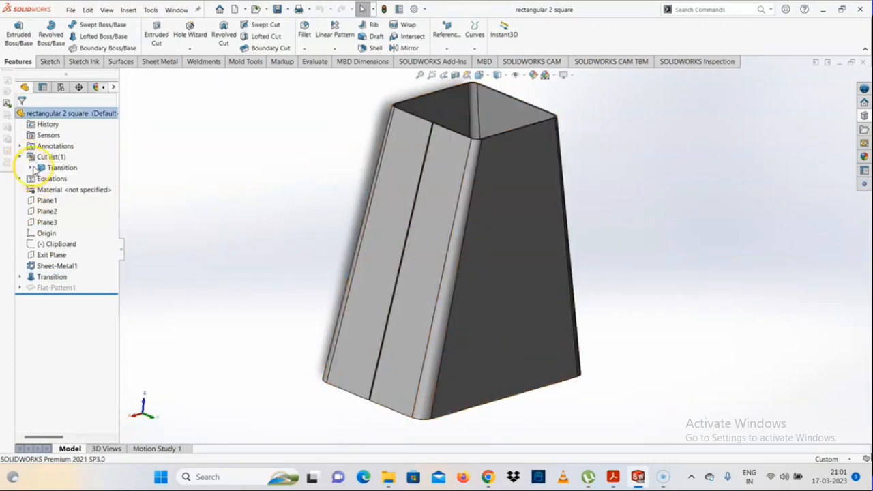
click(30, 168)
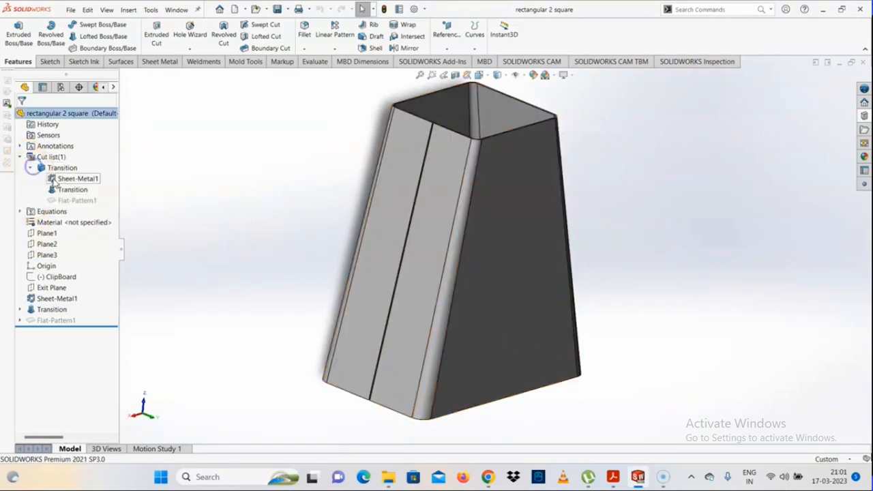
click(67, 177)
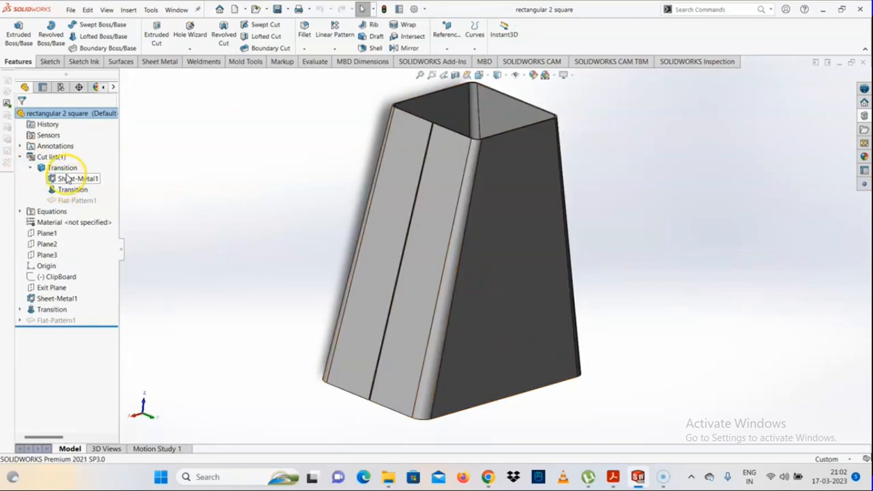
click(71, 189)
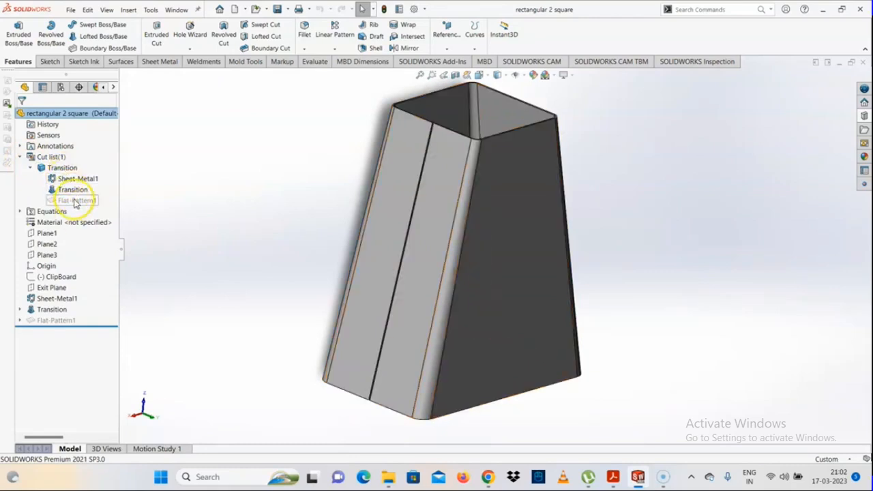
click(69, 179)
scroll(431, 214, down, 5)
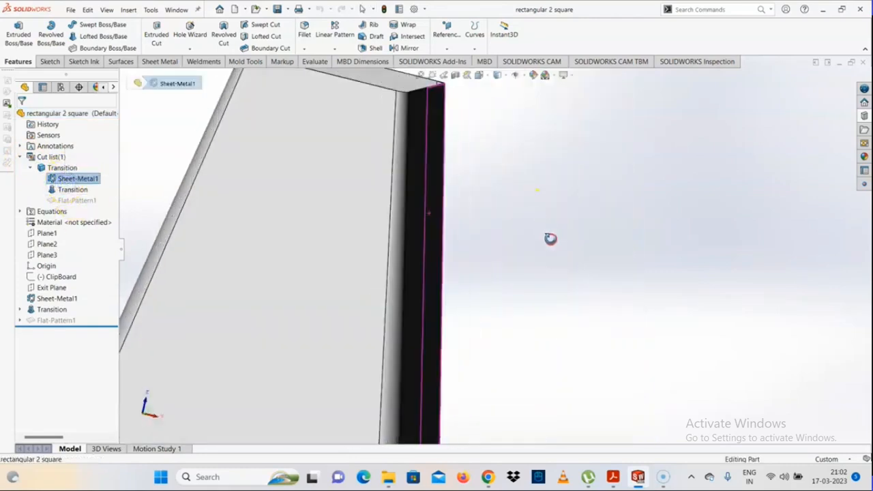
scroll(521, 283, up, 5)
click(259, 248)
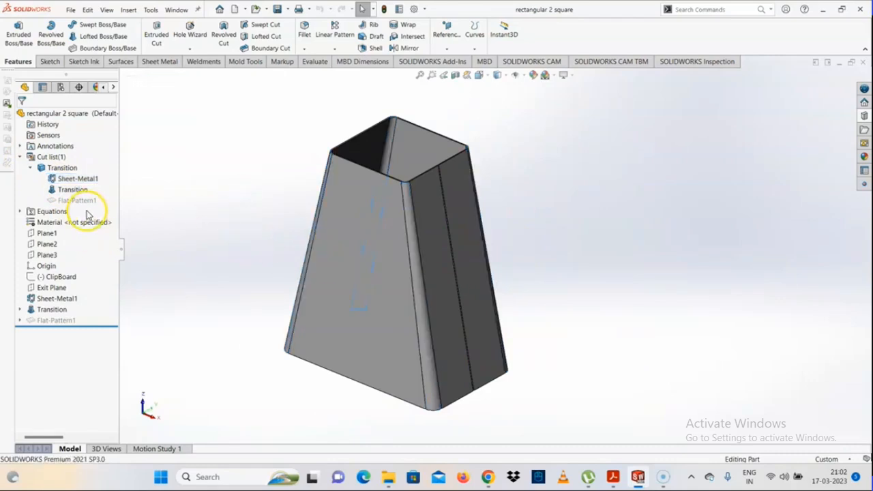
Show the Transition feature's dimensions, inspect the equation behind HalfWidth@Inlet, and view the duct from other angles.
click(430, 285)
middle_drag(338, 259, 321, 302)
scroll(467, 331, down, 5)
double_click(466, 328)
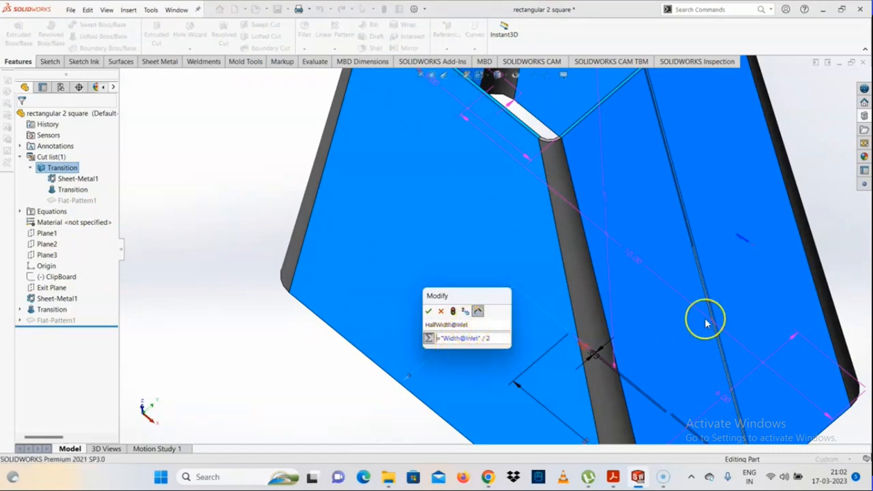
scroll(706, 320, up, 3)
middle_drag(463, 275, 423, 253)
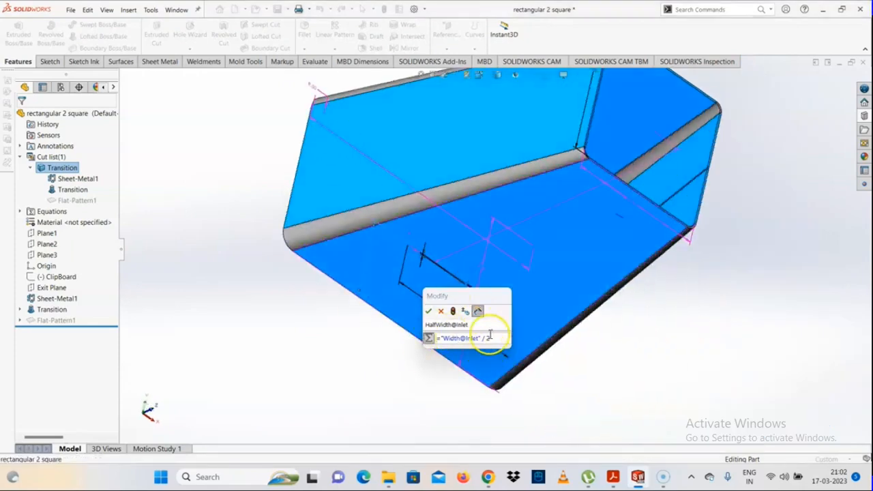
click(361, 260)
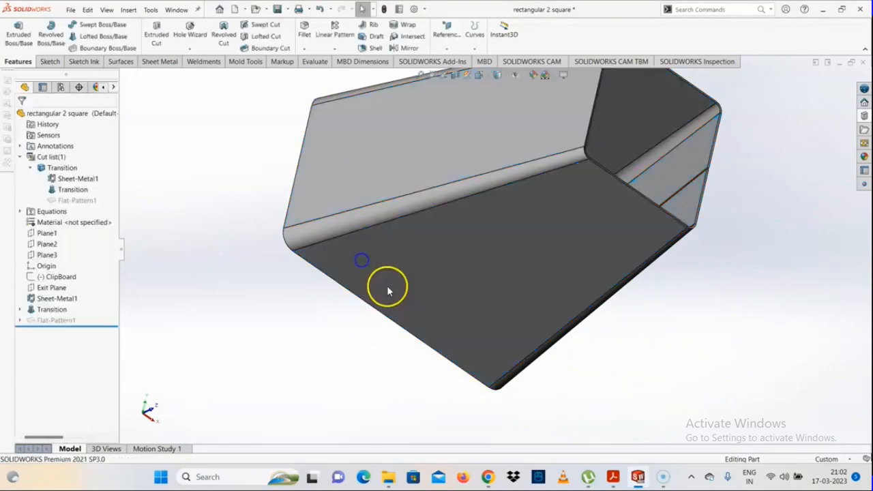
middle_drag(460, 286, 219, 390)
click(464, 298)
click(219, 390)
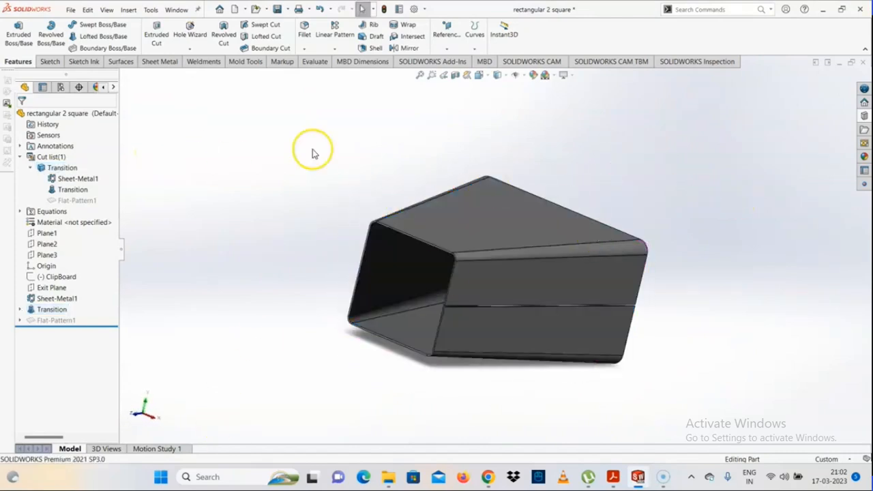
scroll(625, 205, up, 4)
scroll(620, 286, down, 3)
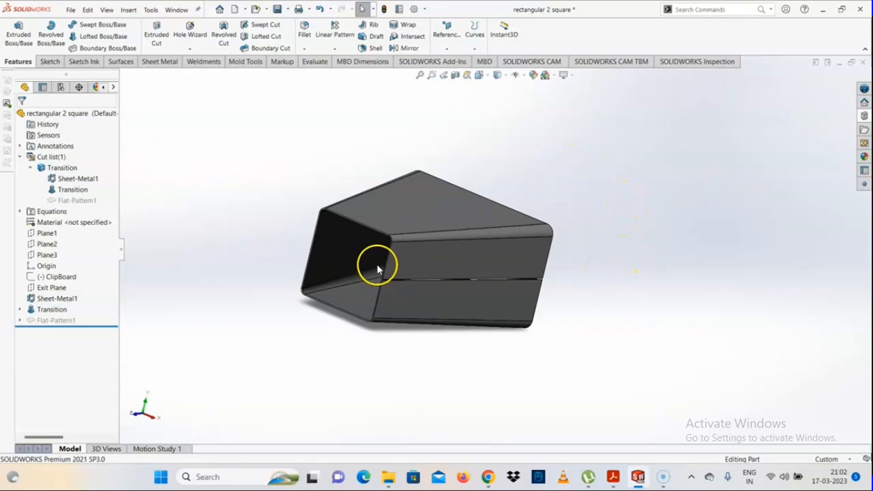
Open "bulk materials chute" from the lofted bends library folder as its own part and view its shape from several angles.
click(864, 117)
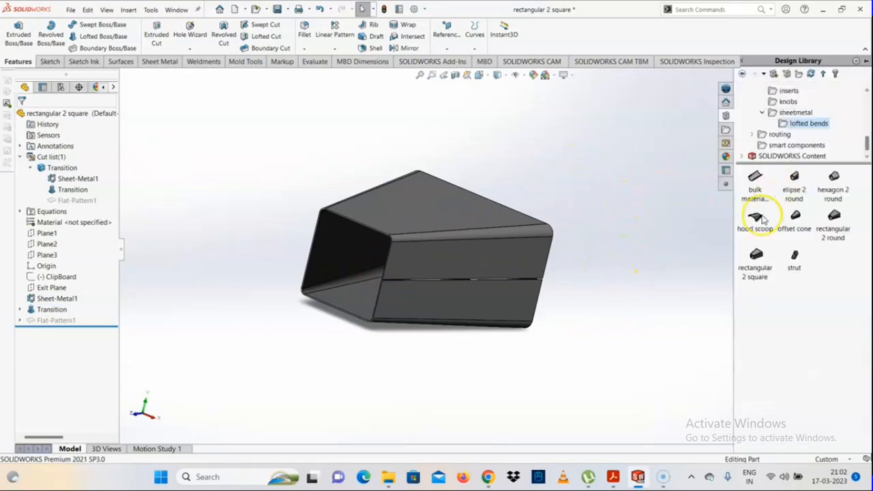
drag(754, 217, 619, 168)
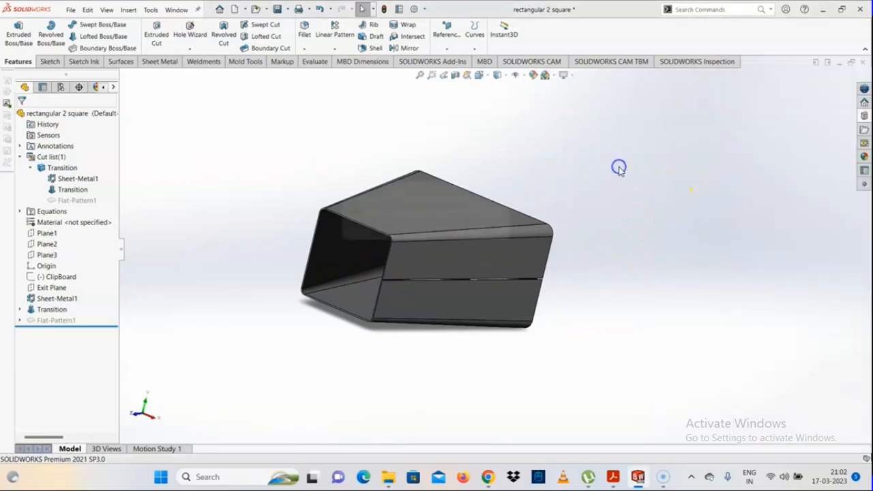
click(468, 239)
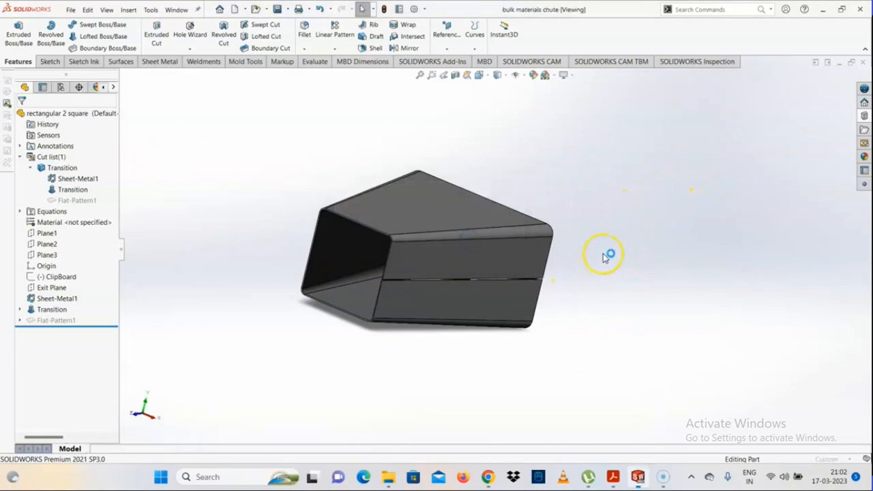
middle_drag(519, 264, 448, 240)
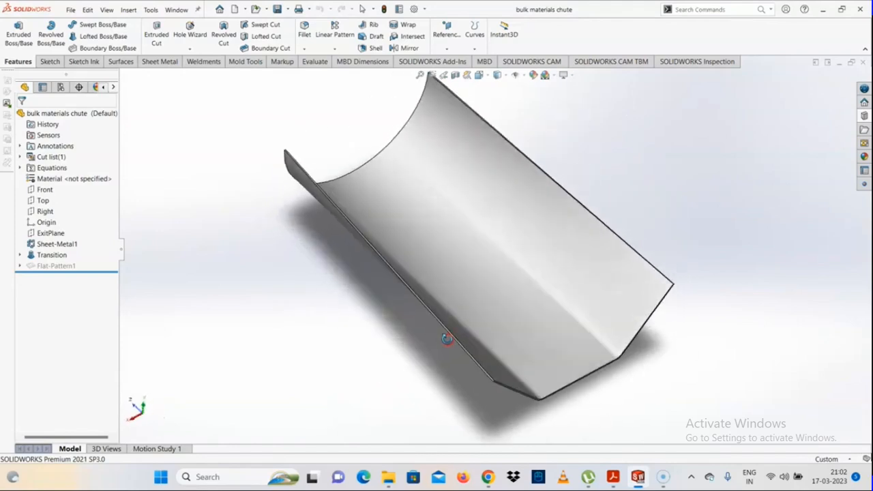
click(448, 239)
middle_drag(476, 308, 477, 360)
click(669, 267)
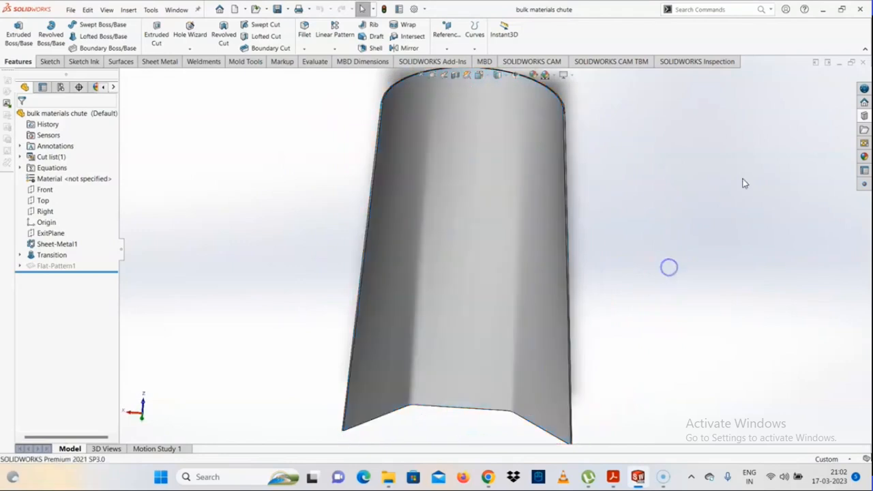
Open the "assembly fitting" assembly from the assembly fittings folder of the routing library.
click(864, 116)
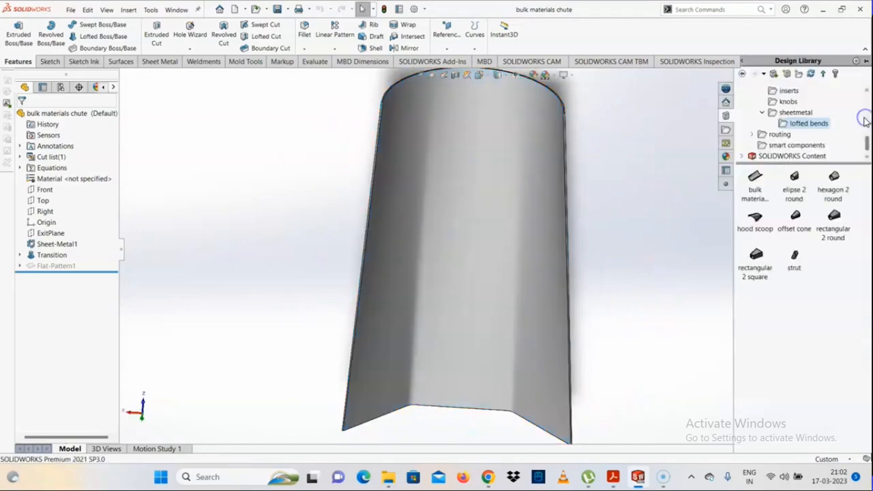
click(775, 134)
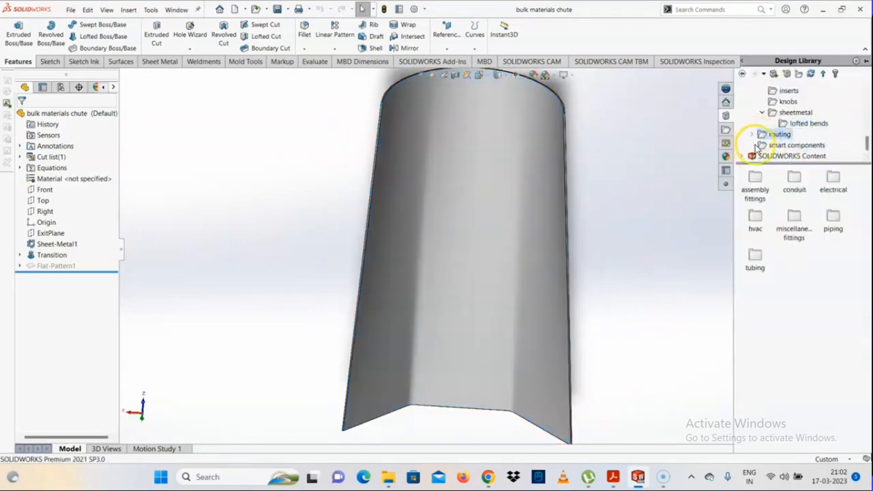
double_click(756, 193)
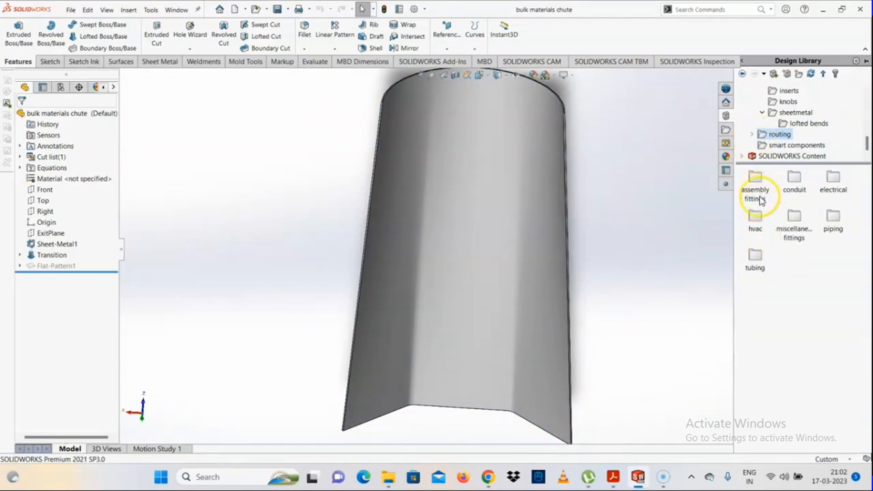
mouse_move(799, 199)
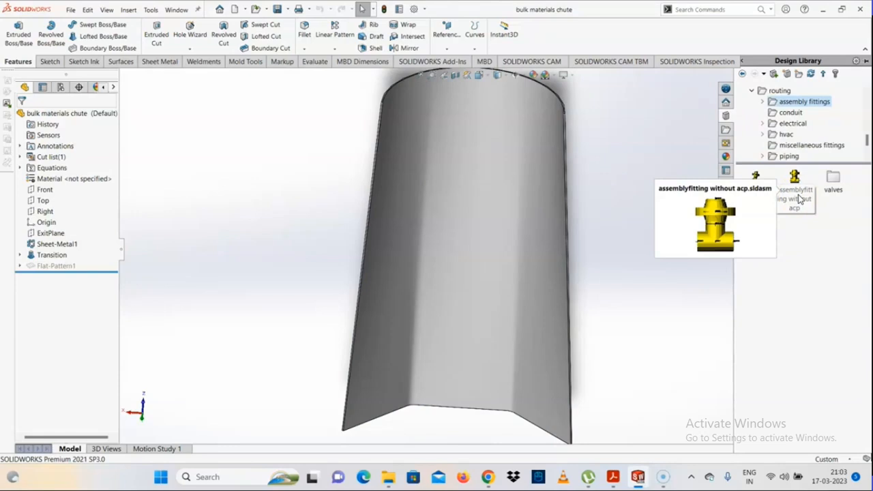
drag(754, 197, 428, 259)
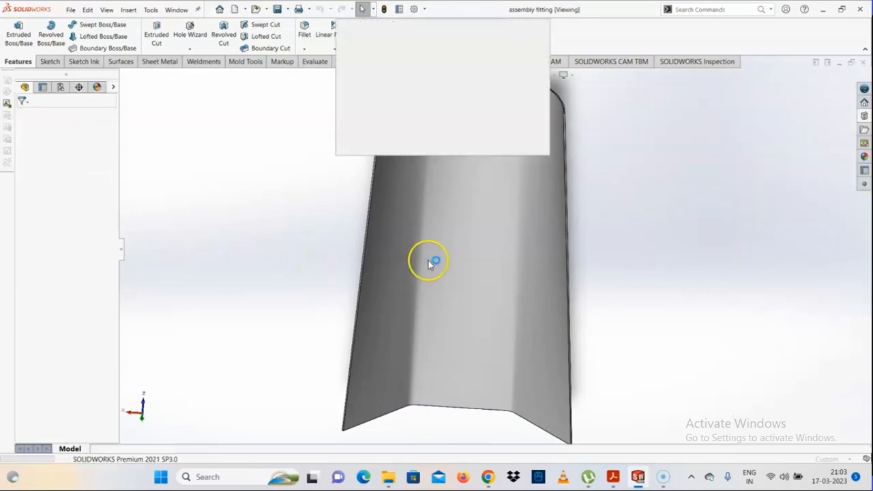
Examine the assembly fitting from several angles, including the upper welding neck flange.
scroll(506, 273, down, 4)
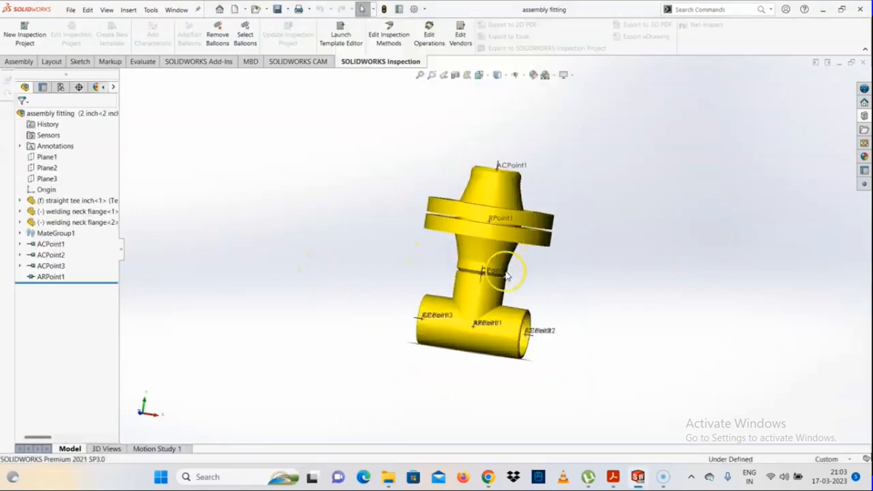
middle_drag(507, 274, 496, 213)
click(502, 202)
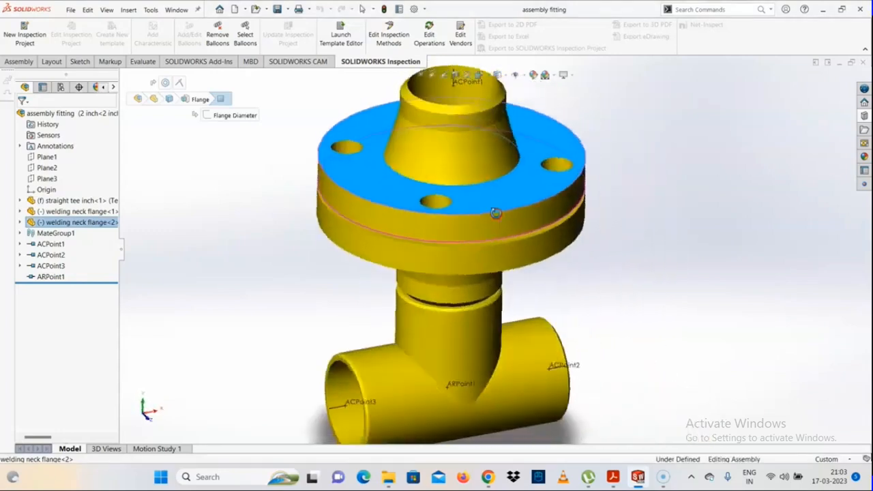
scroll(496, 213, up, 3)
click(633, 283)
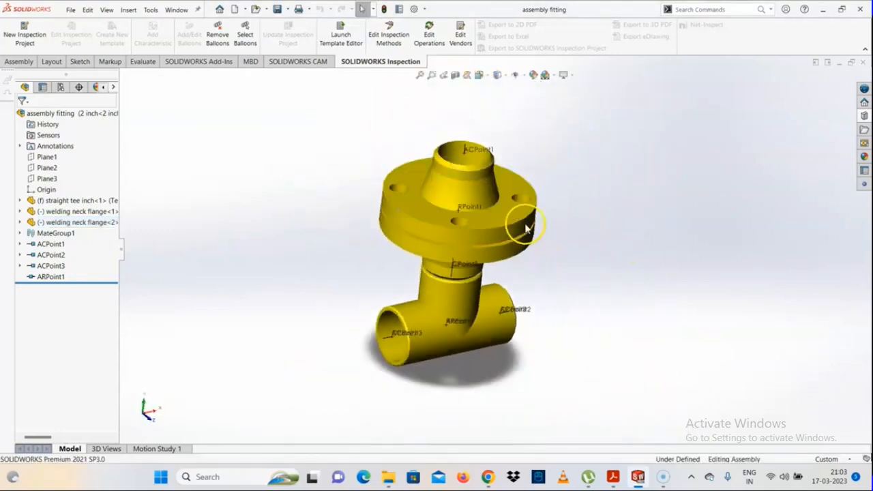
Examine the straight tee, its mates and its joint with the lower welding neck flange from several angles.
click(72, 199)
scroll(452, 309, down, 3)
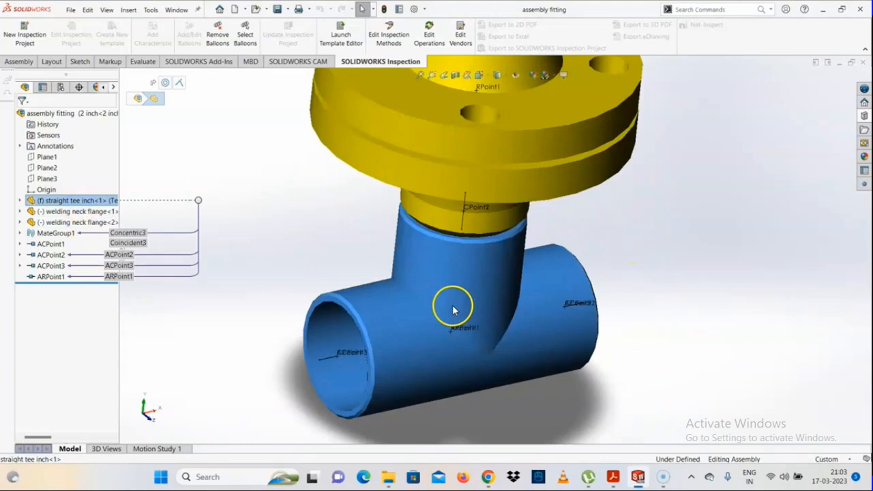
click(453, 217)
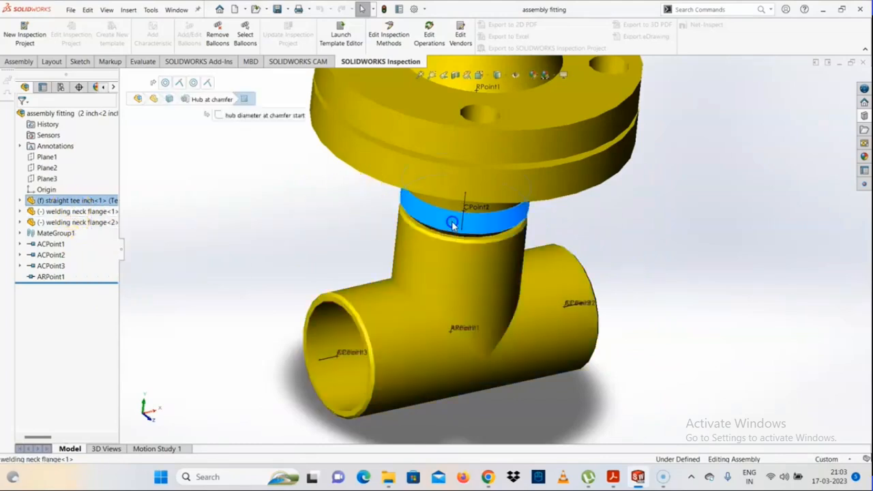
middle_drag(453, 217, 513, 167)
middle_drag(400, 341, 478, 294)
scroll(478, 293, up, 2)
middle_drag(546, 278, 503, 195)
click(521, 354)
middle_drag(520, 355, 513, 193)
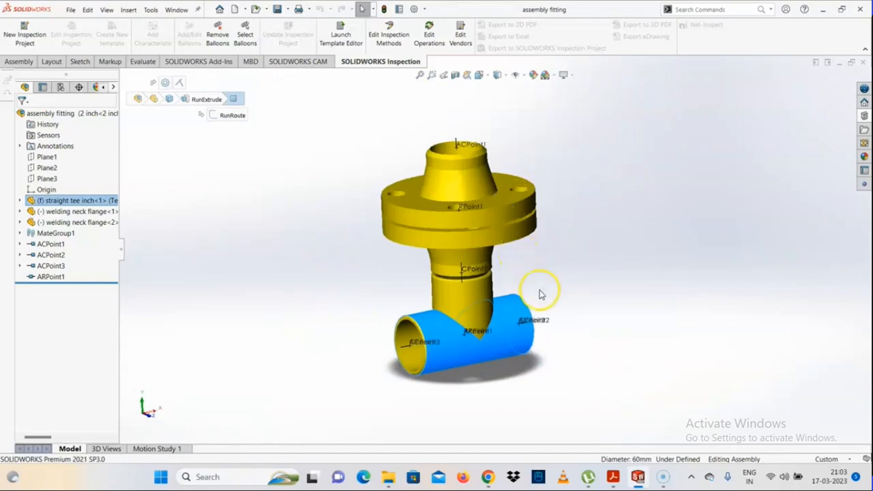
click(644, 244)
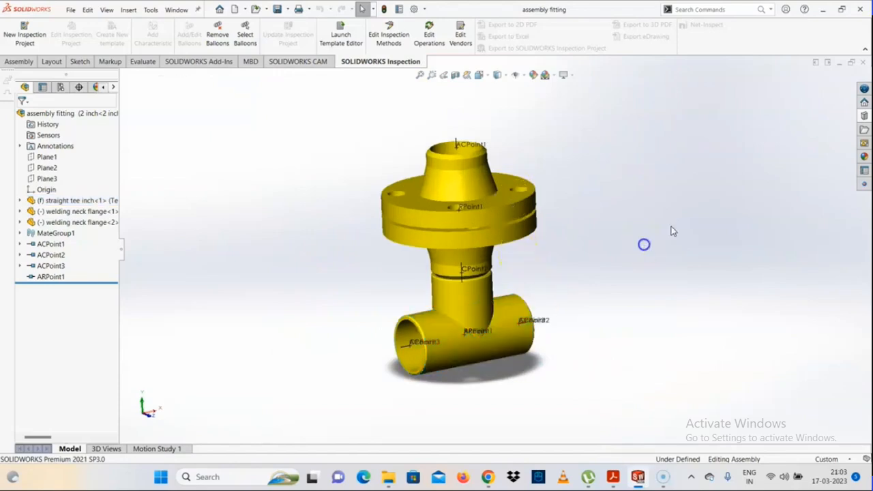
Browse the conduit and electrical folders of the routing library, expanding the electrical subfolders.
click(864, 115)
click(790, 114)
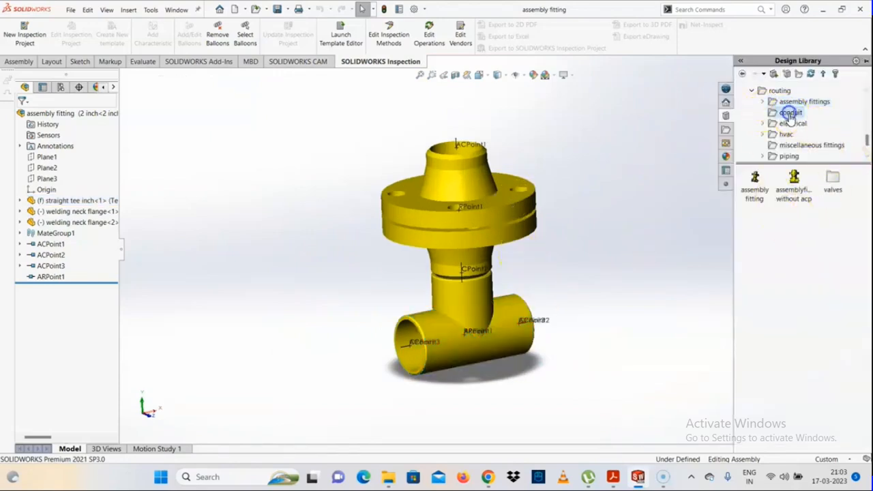
click(765, 123)
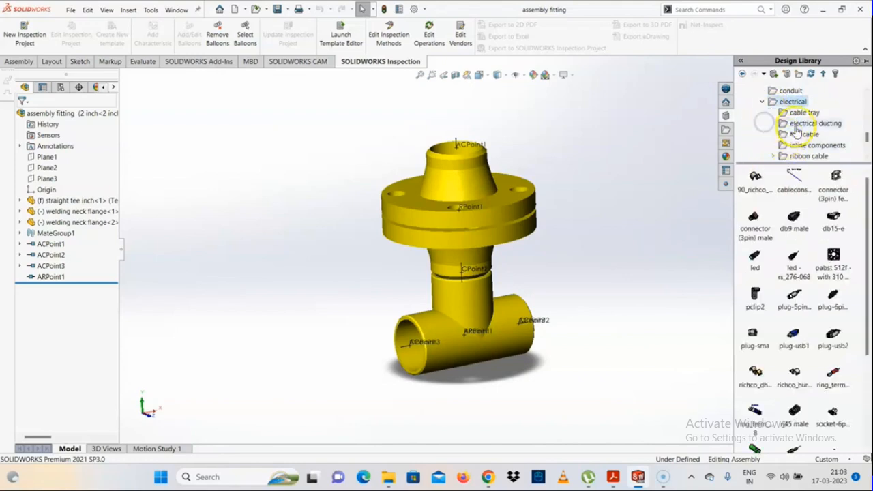
Insert two cable duct 90-degree elbows from the electrical ducting folder into the assembly, using the preselected 0.300B x 0.20 flat bend configuration.
click(801, 123)
click(803, 134)
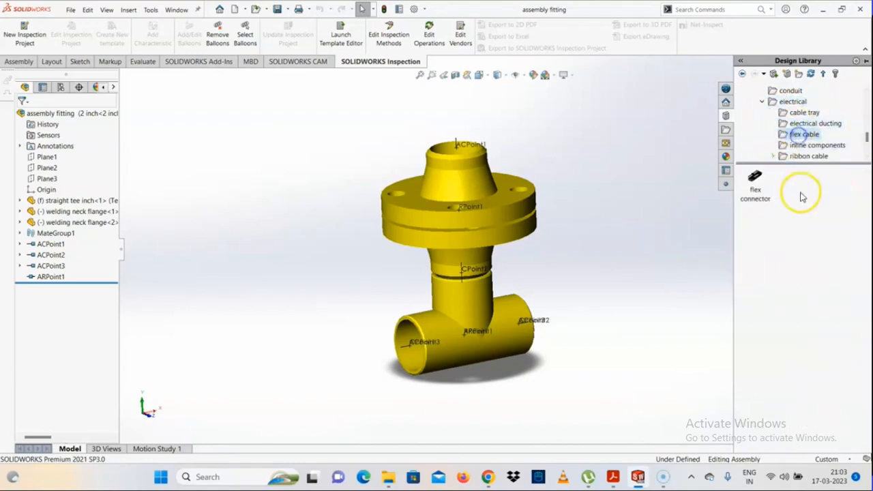
click(801, 123)
drag(834, 183, 634, 211)
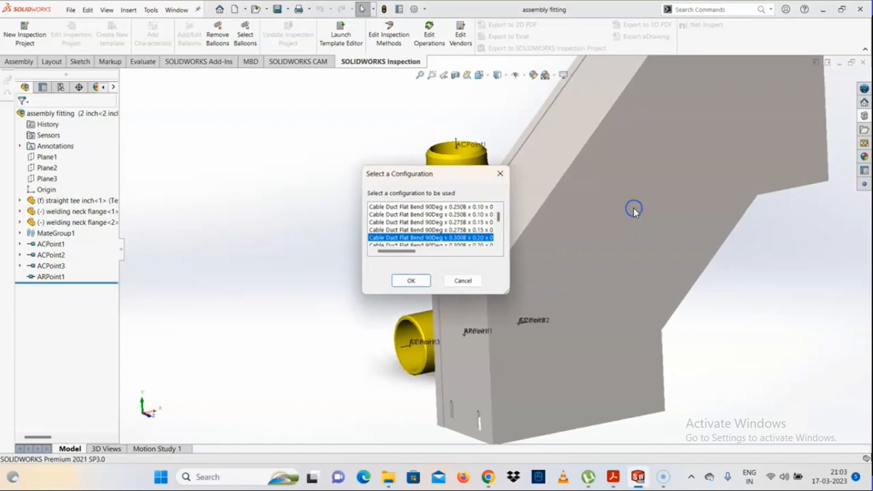
click(409, 280)
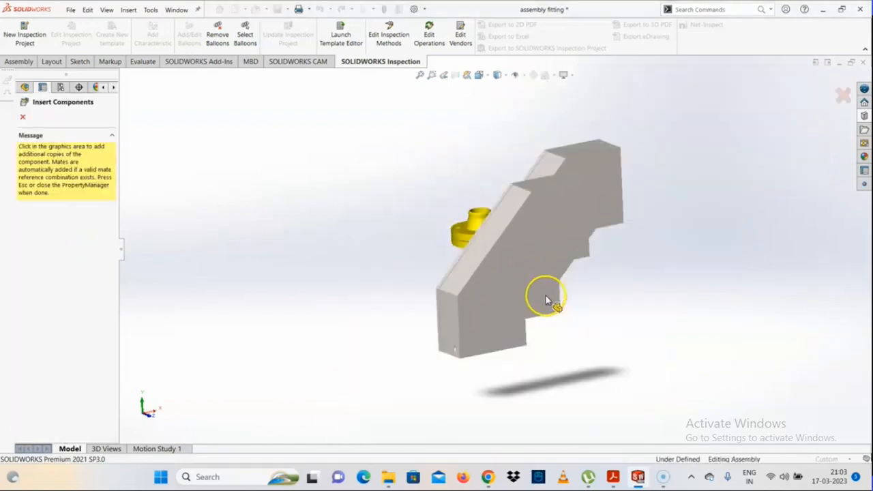
scroll(545, 295, down, 3)
click(364, 274)
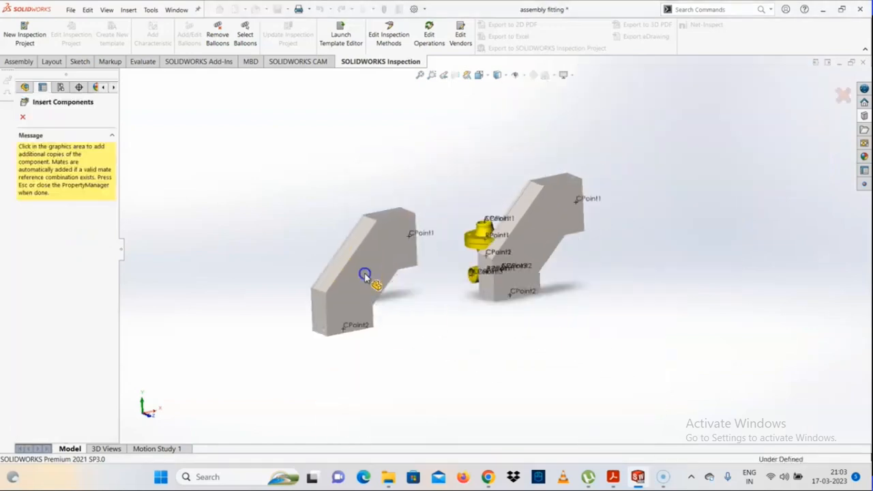
click(23, 117)
Set the display style to Shaded With Edges and examine the free-standing cable duct elbow from several angles.
scroll(344, 272, up, 3)
middle_drag(376, 263, 565, 197)
click(497, 75)
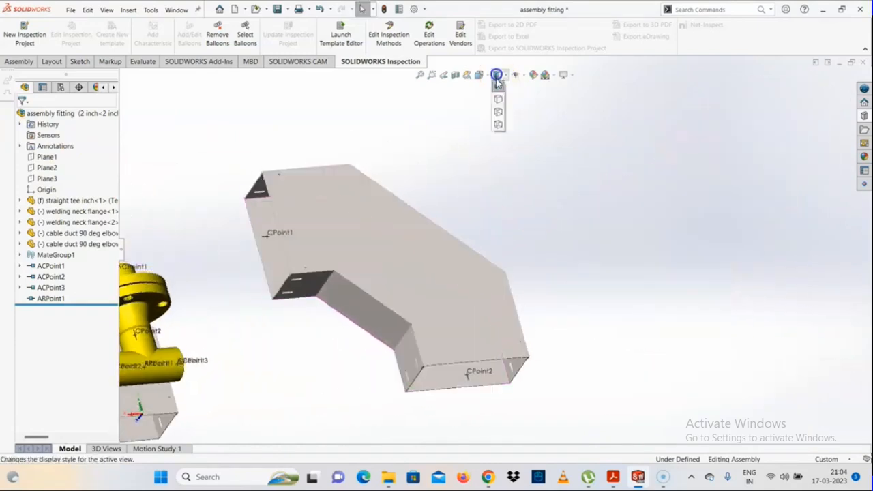
click(497, 86)
middle_drag(353, 265, 479, 293)
click(481, 321)
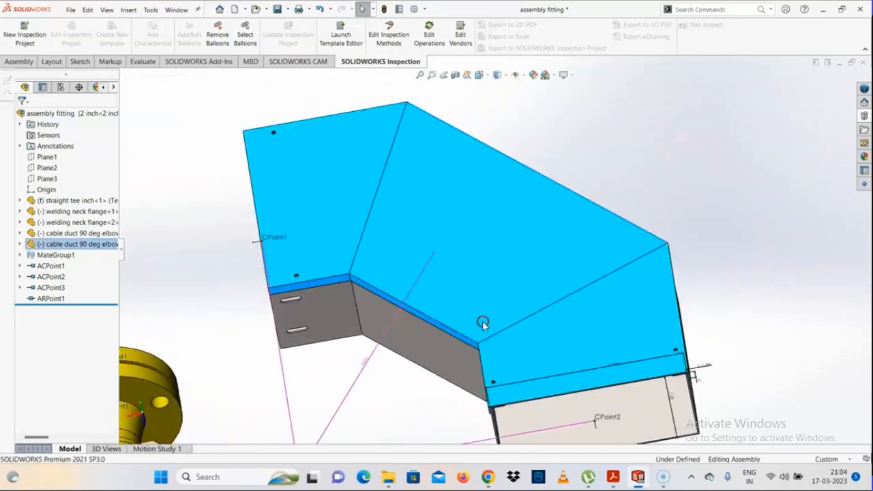
middle_drag(481, 323, 609, 262)
click(691, 318)
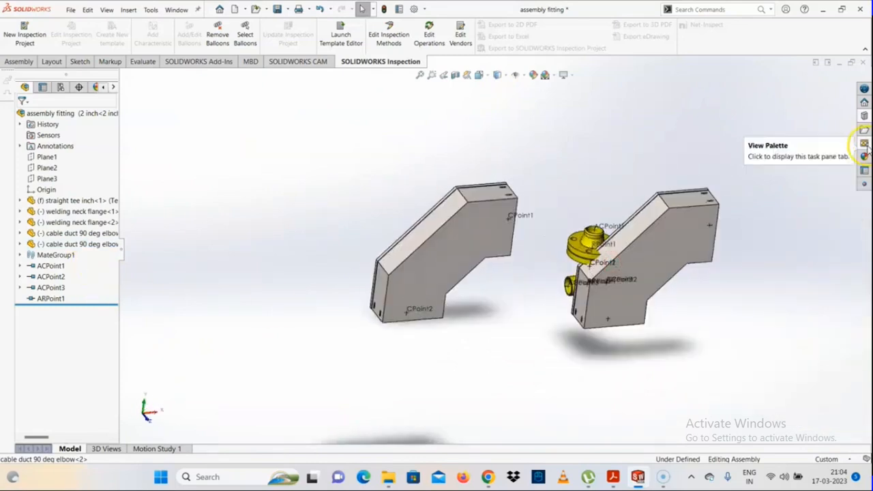
Browse the flex cable, inline components, ribbon cable, hvac and piping folders of the routing library, including the piping crosses.
click(864, 116)
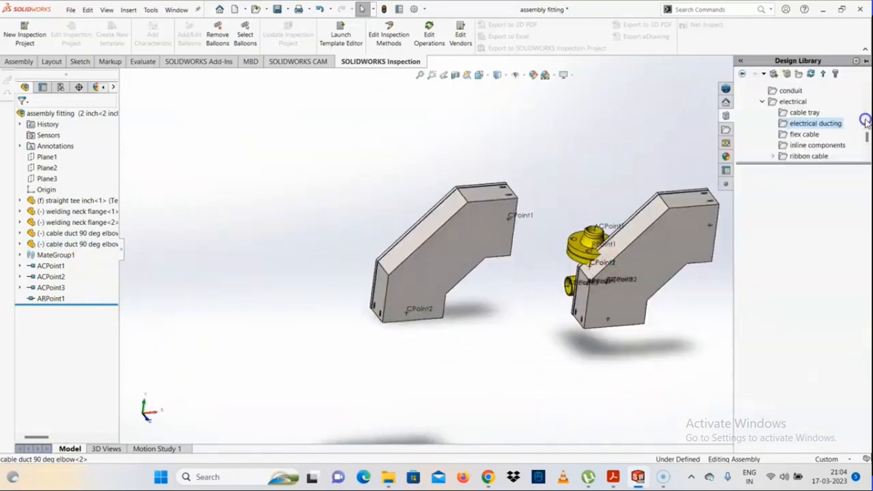
click(803, 134)
click(811, 145)
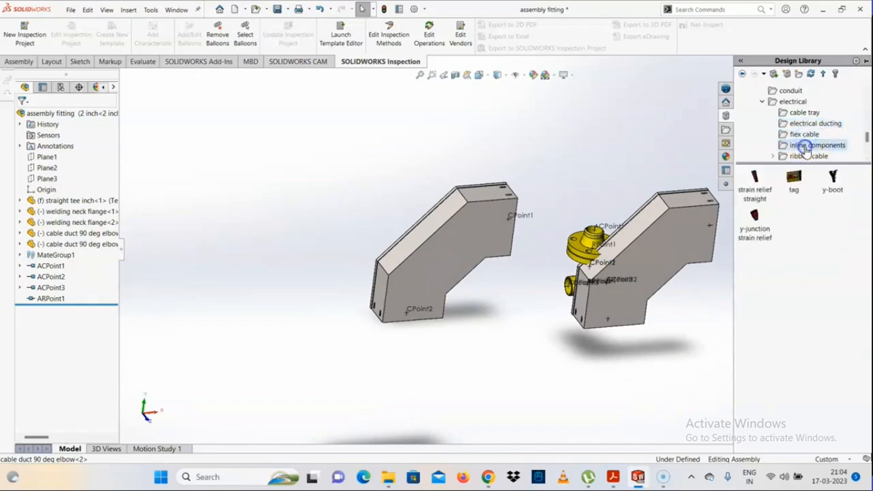
click(805, 156)
scroll(791, 147, down, 2)
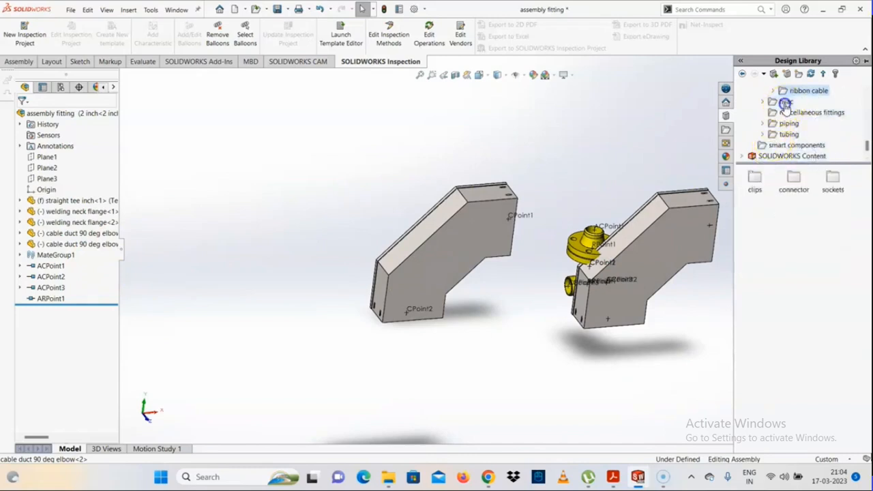
click(785, 102)
click(788, 124)
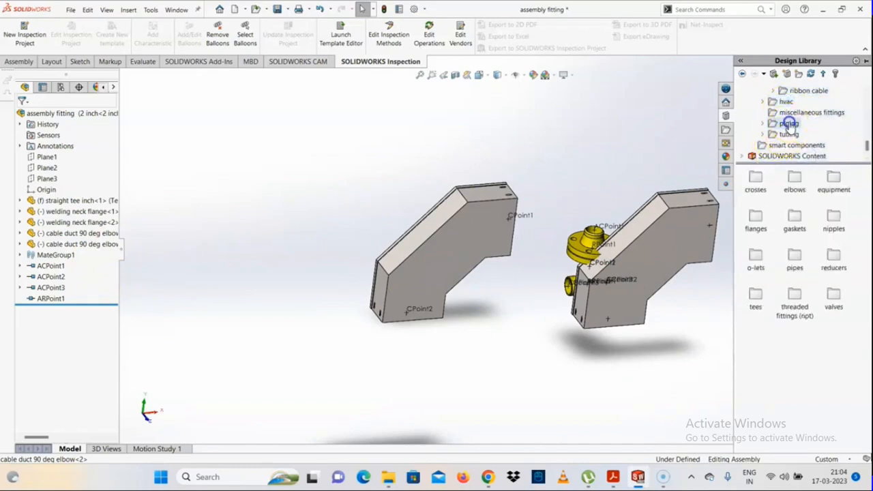
double_click(756, 189)
Bring a compound elbow from the piping elbows folder into the assembly and review its 90L SR configurations.
click(799, 112)
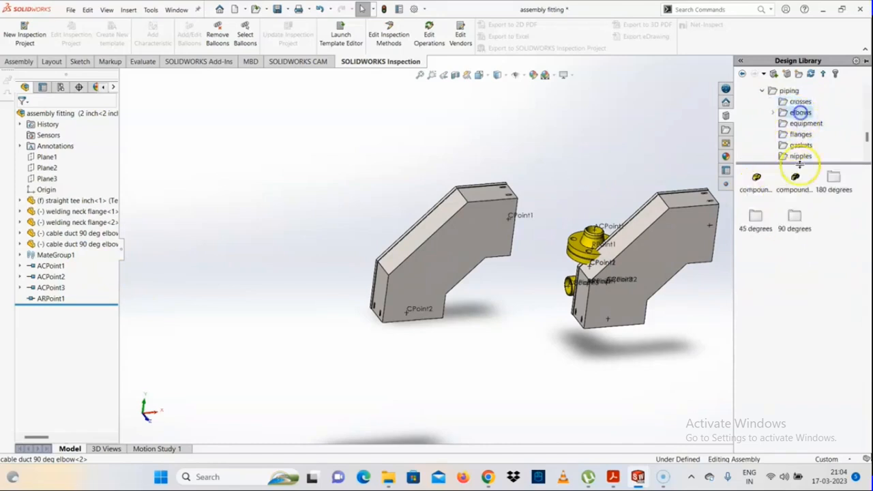
drag(746, 201, 327, 208)
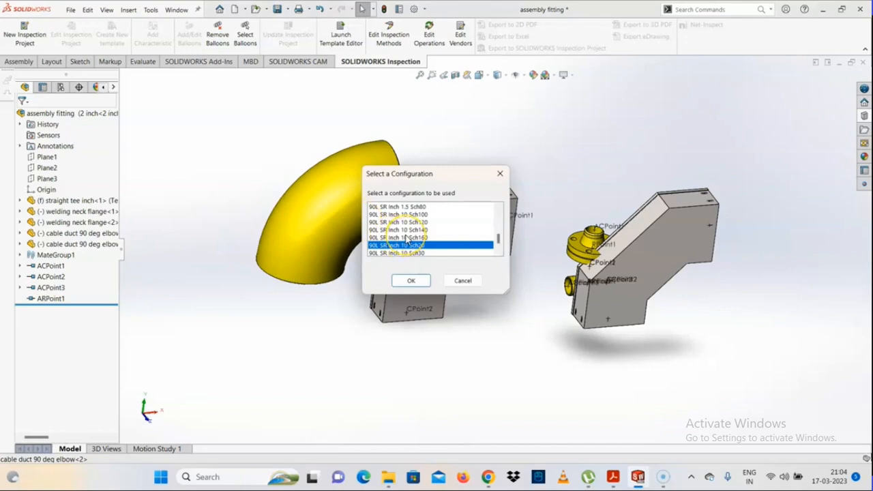
scroll(407, 240, down, 4)
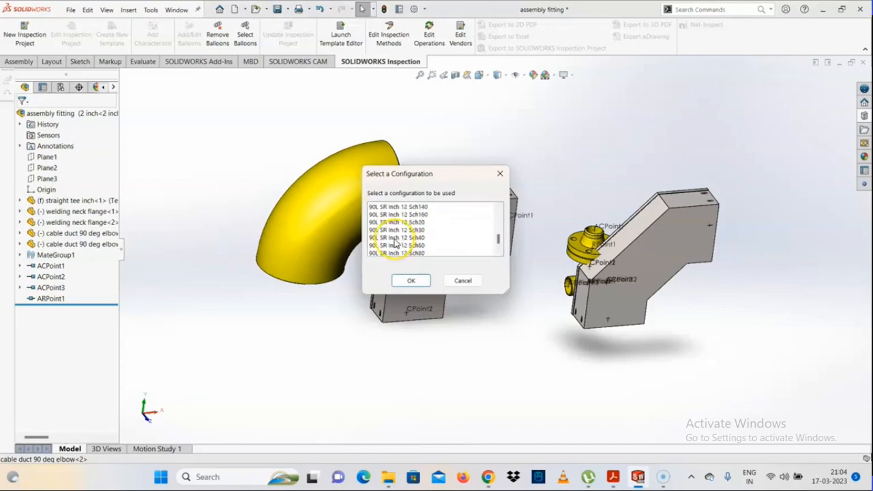
scroll(395, 243, down, 3)
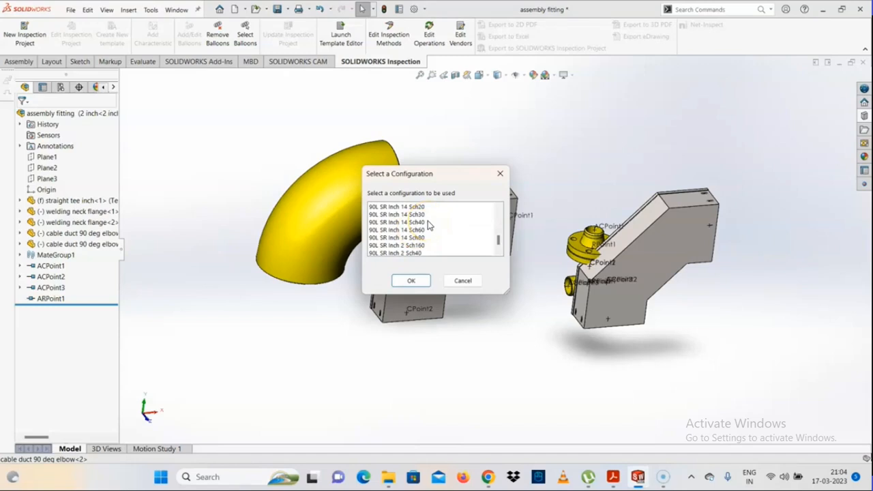
scroll(394, 247, down, 1)
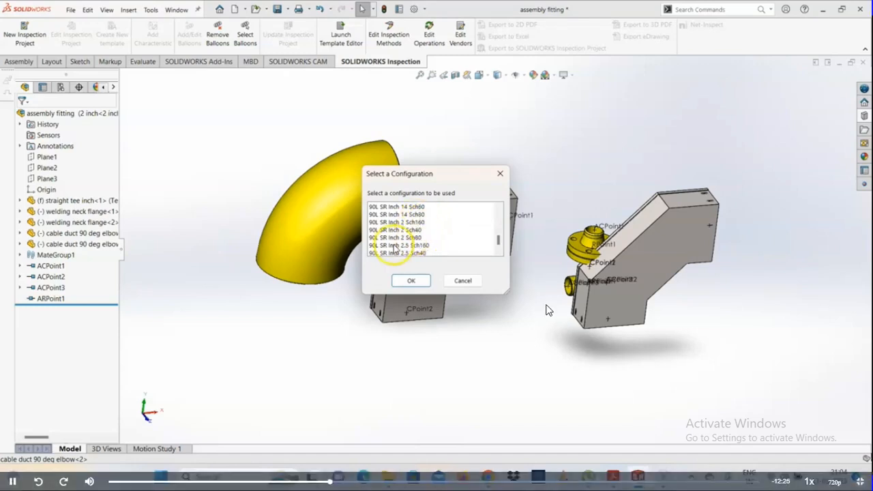
scroll(402, 244, down, 6)
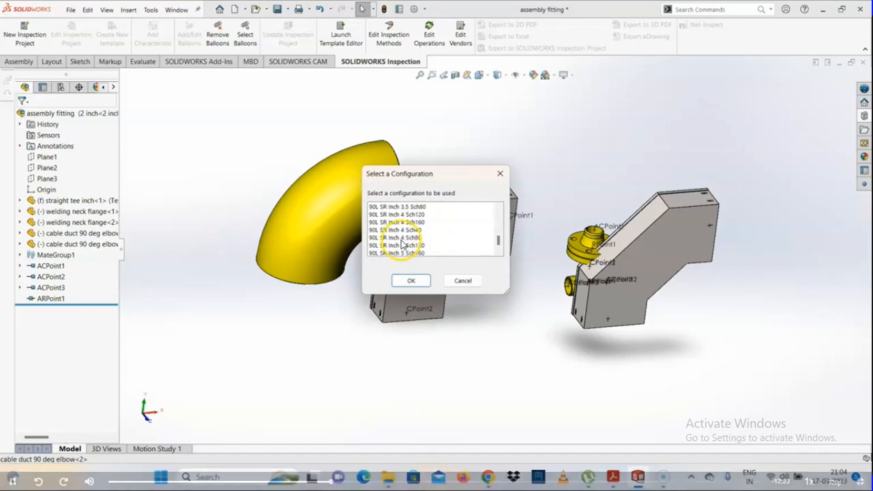
scroll(403, 247, down, 1)
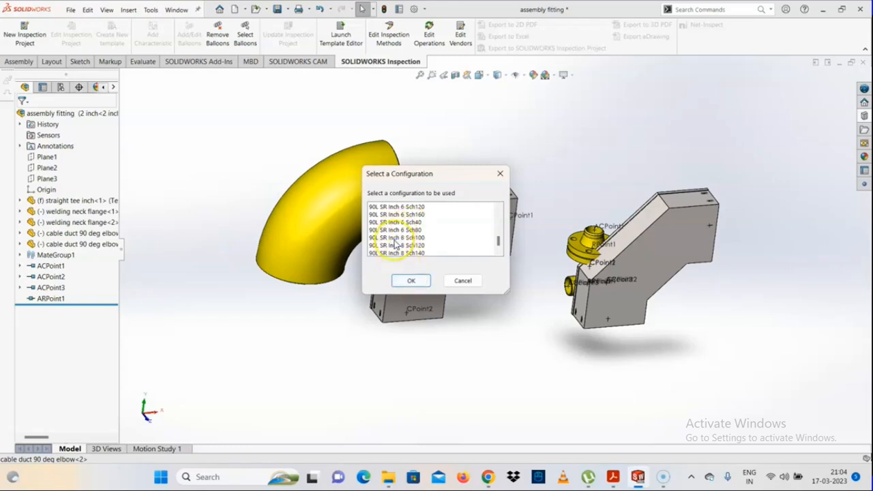
Choose the 90L SR Inch 1.25 Sch160 configuration and place two compound elbows beside the cable ducts.
click(399, 235)
scroll(401, 228, up, 9)
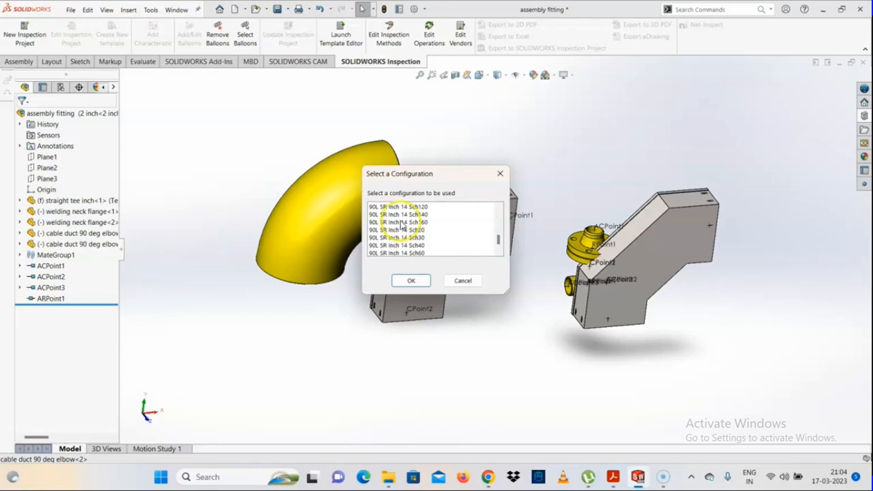
scroll(402, 229, up, 10)
click(402, 214)
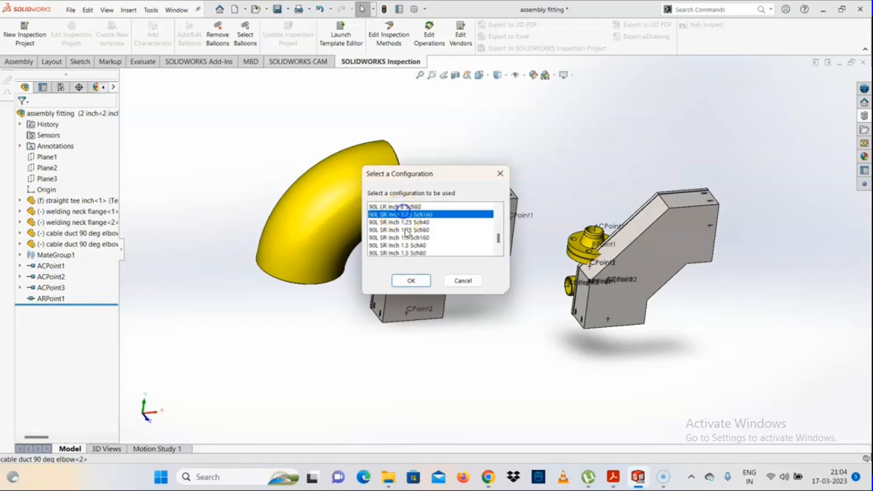
click(415, 281)
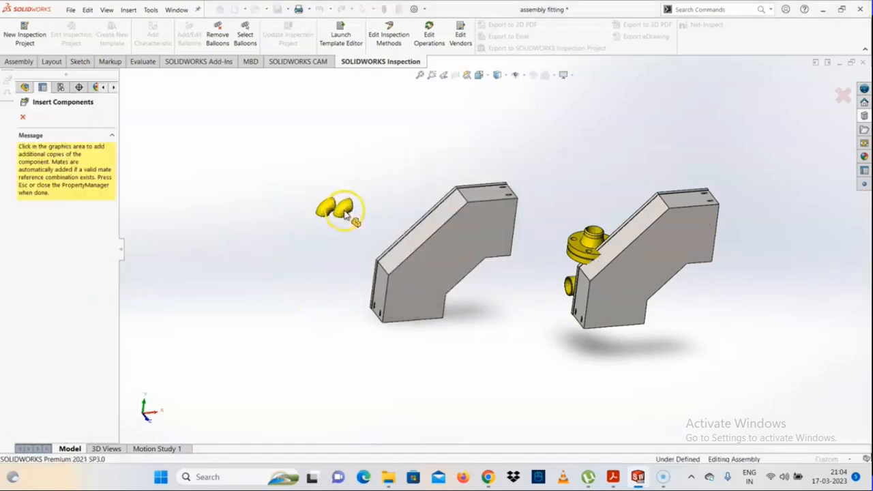
scroll(347, 211, down, 4)
key(Escape)
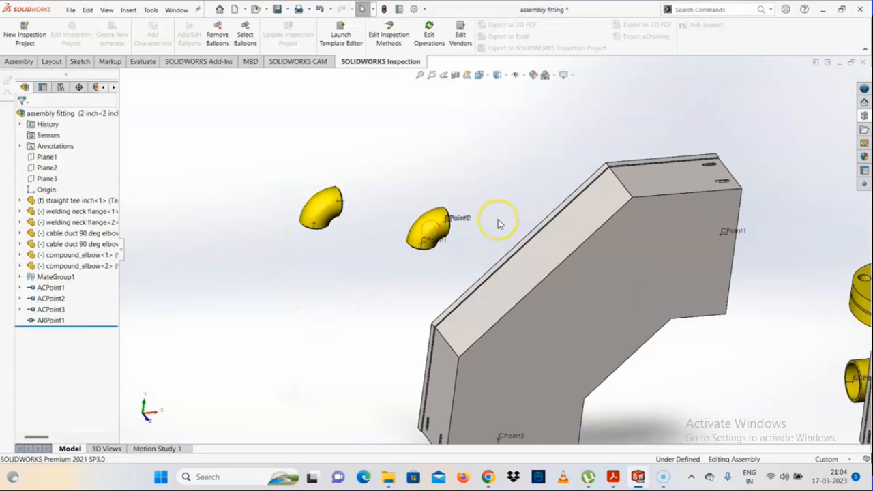
scroll(497, 220, up, 5)
Insert two copies of tank_model from the piping equipment folder side by side in the assembly.
click(865, 115)
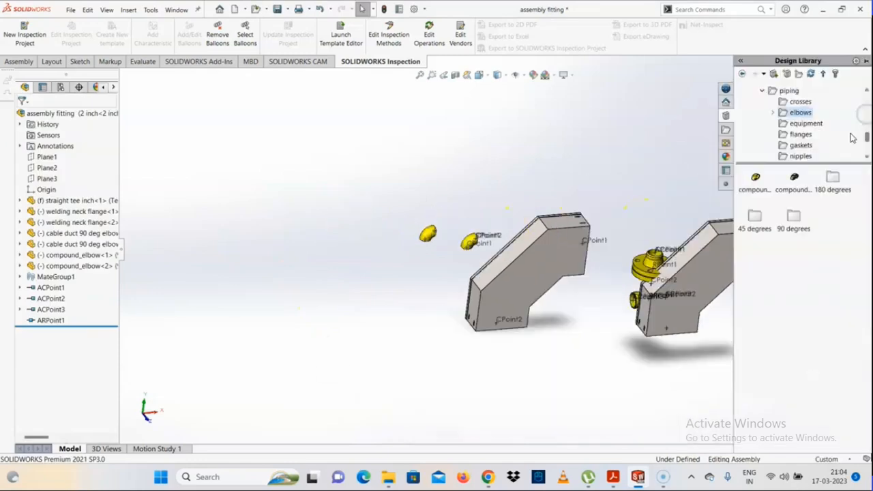
click(805, 123)
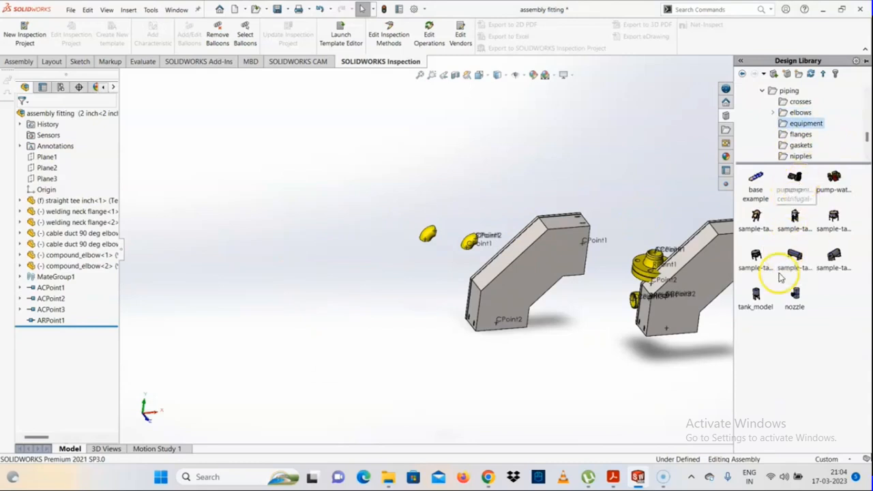
drag(761, 315, 489, 332)
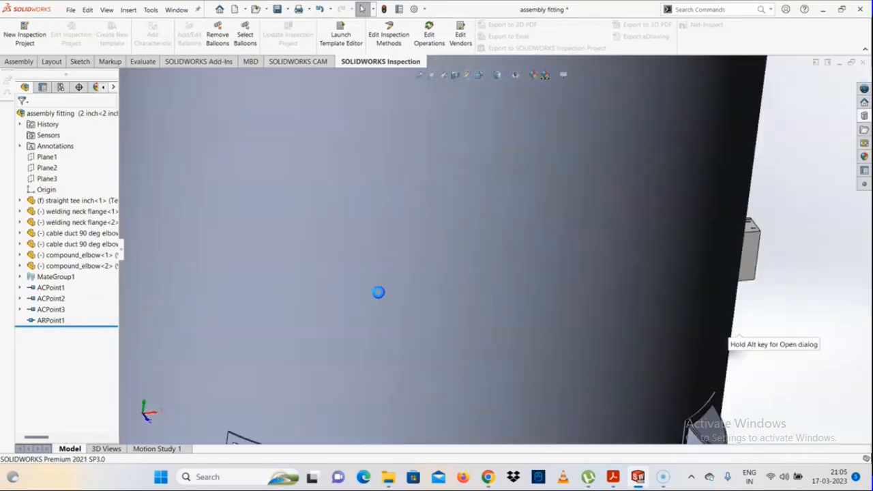
click(412, 282)
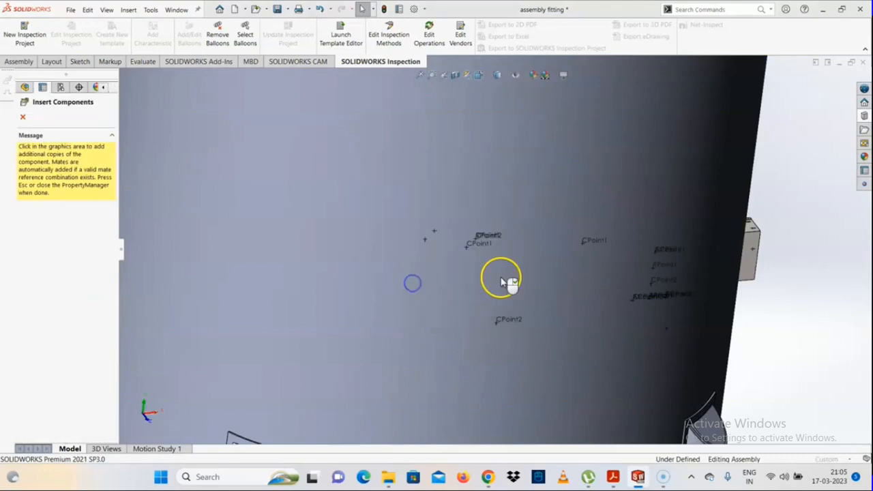
scroll(503, 278, up, 6)
scroll(502, 277, down, 3)
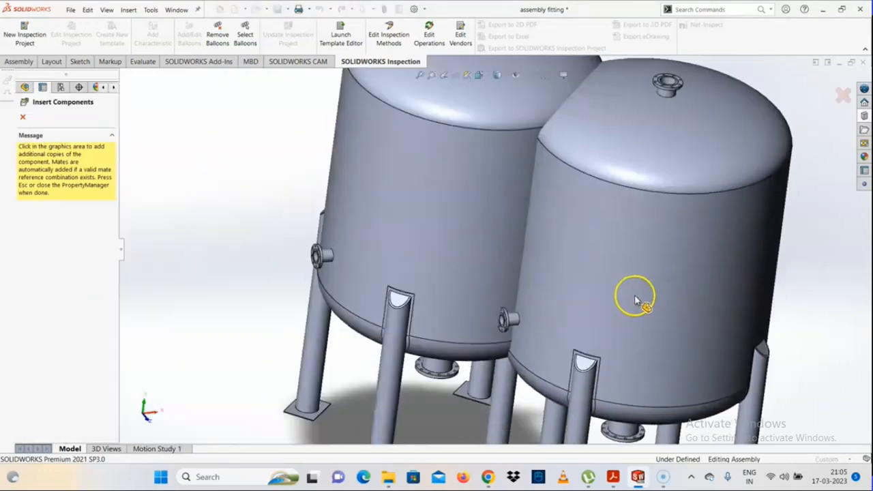
scroll(627, 293, up, 5)
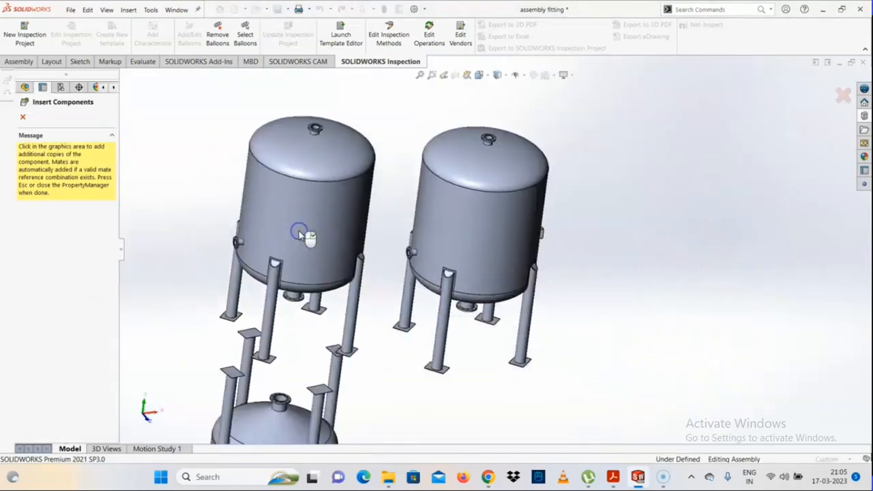
key(Escape)
Examine the two tanks, including the shell, legs and flanged nozzles, from several angles.
scroll(463, 235, down, 2)
middle_drag(459, 224, 482, 239)
click(272, 203)
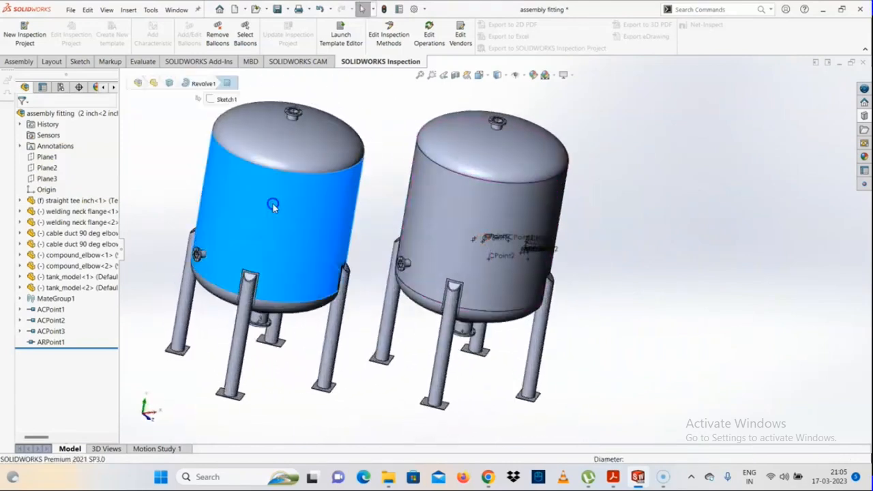
scroll(283, 235, down, 2)
middle_drag(284, 236, 321, 250)
scroll(321, 250, up, 3)
click(638, 368)
Return to the design library and browse the flanges, gaskets, nipples and o-lets folders of the piping library.
click(864, 131)
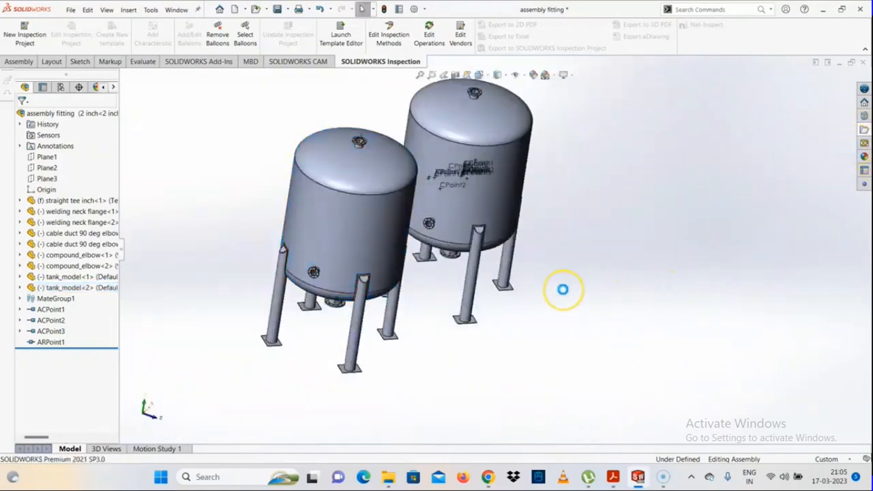
scroll(564, 292, up, 2)
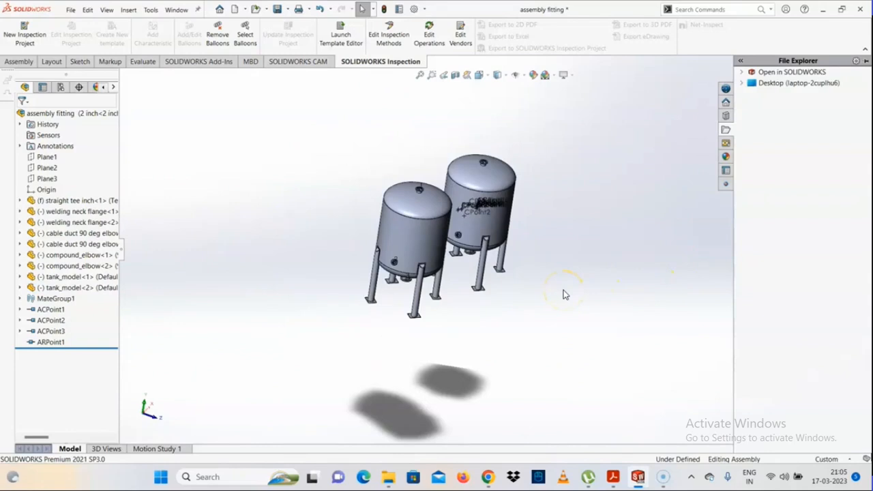
scroll(563, 295, up, 2)
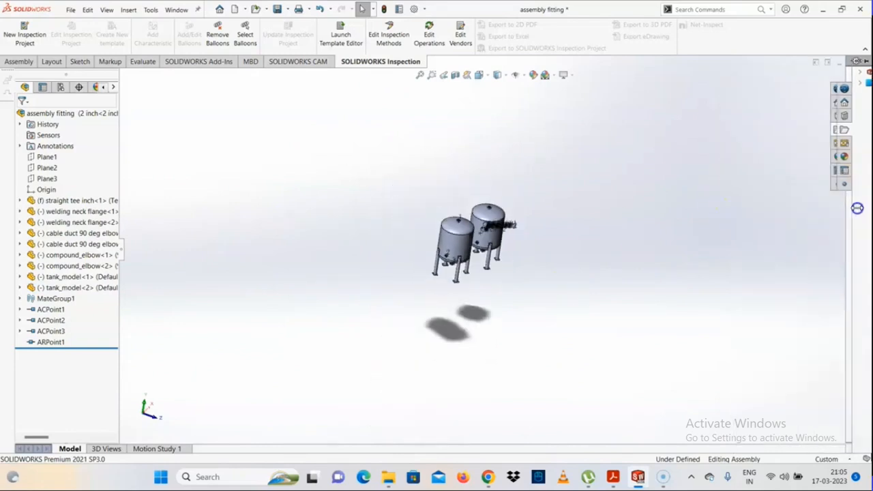
click(861, 117)
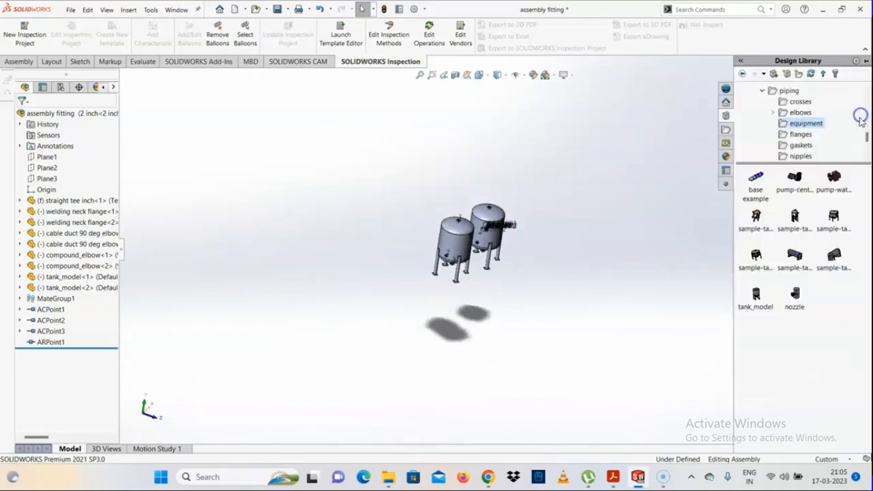
click(797, 134)
click(799, 145)
click(799, 156)
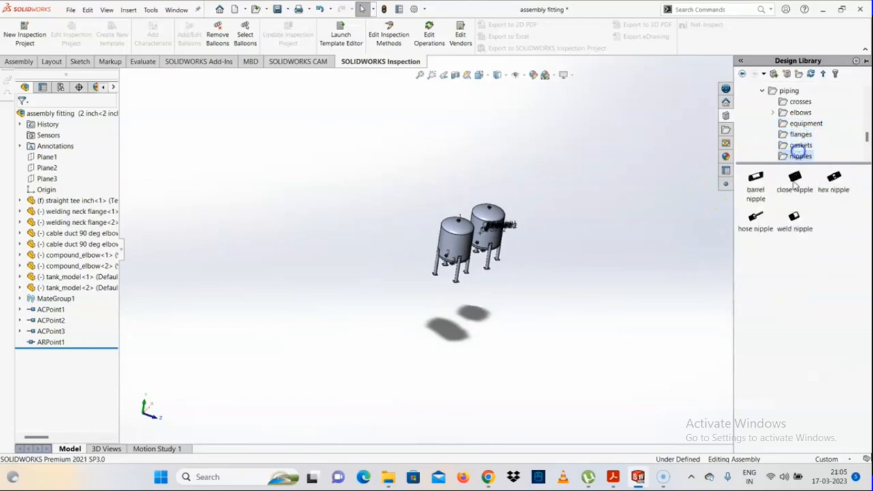
scroll(811, 136, down, 1)
click(798, 134)
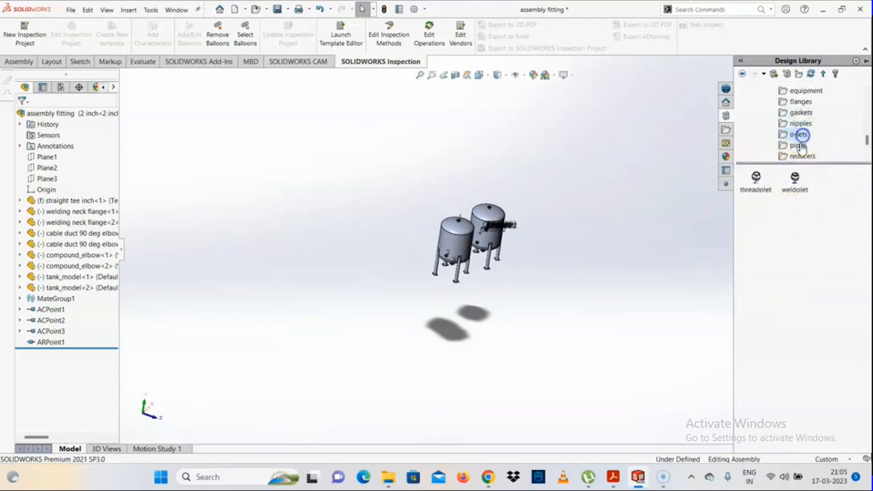
Browse the pipes, reducers, tees, threaded fittings (npt) and valves folders of the piping library.
click(798, 146)
scroll(796, 161, down, 2)
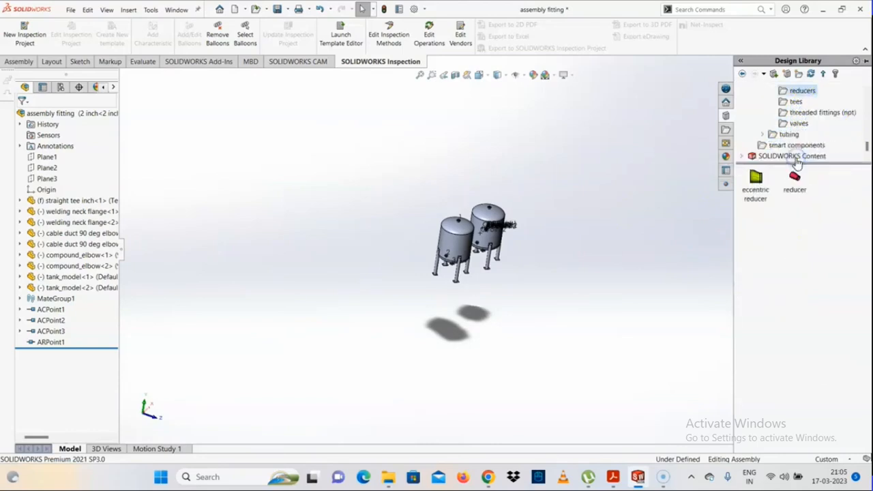
click(803, 113)
click(795, 101)
click(800, 113)
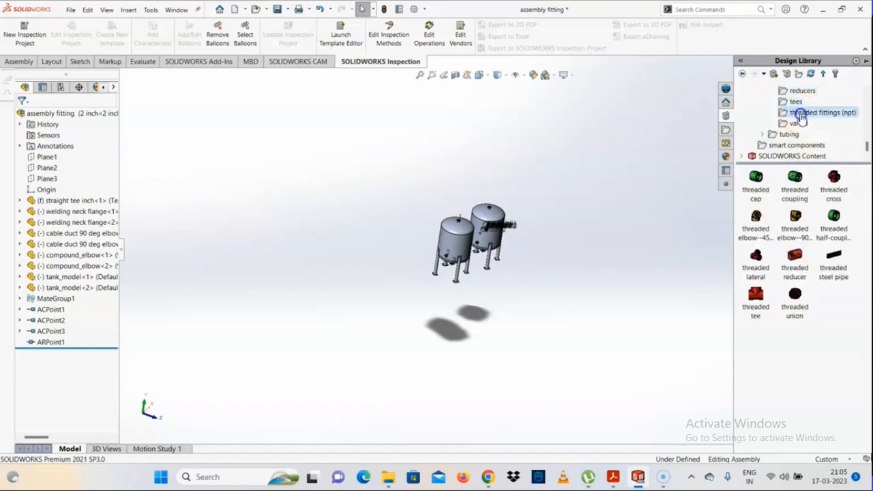
click(796, 124)
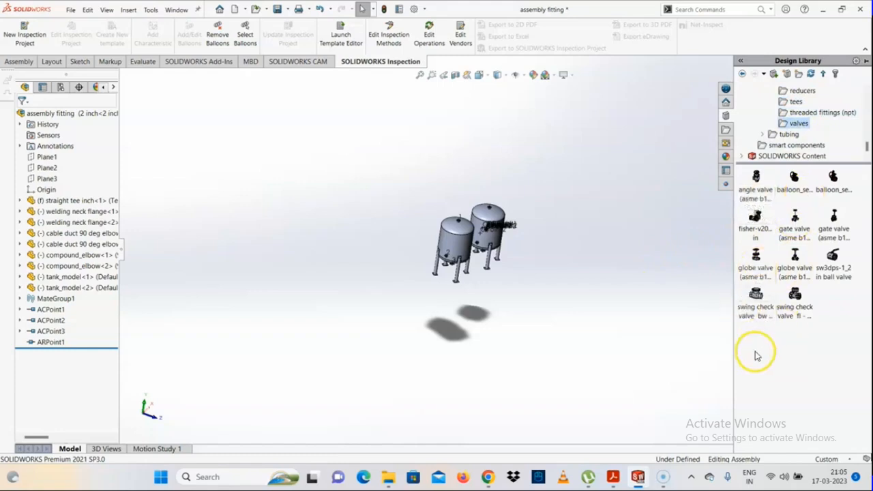
Insert two copies of the sw3dps-1_2 in ball valve from the valves folder side by side in the assembly.
drag(833, 268, 425, 315)
scroll(424, 316, down, 5)
scroll(455, 273, down, 8)
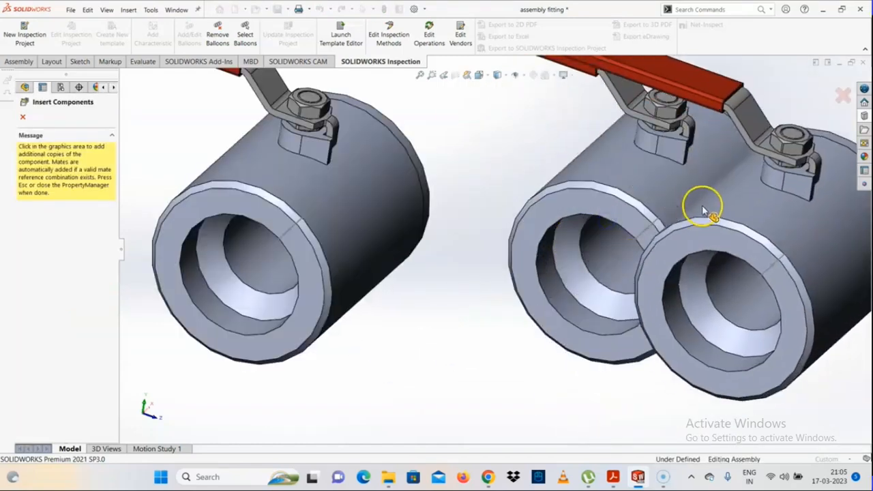
key(Escape)
middle_drag(675, 220, 615, 234)
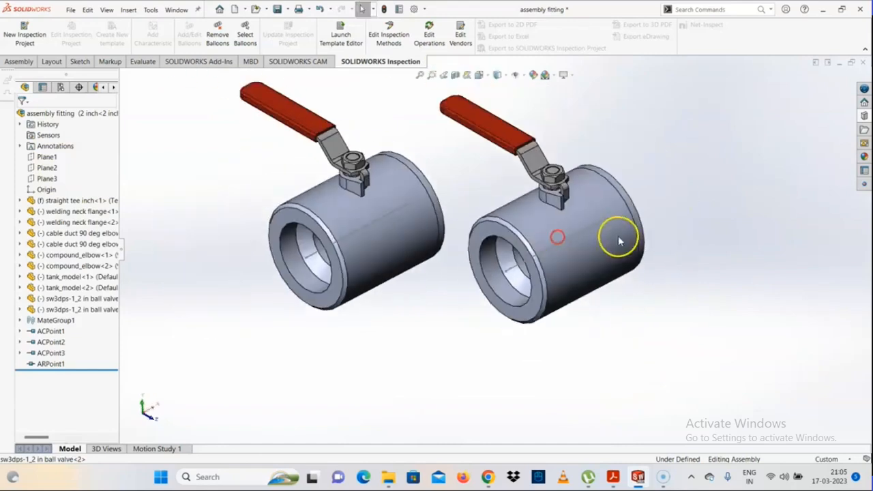
scroll(627, 234, up, 5)
Open the second ball valve's part in its own window and view its body and handle from another angle.
click(863, 115)
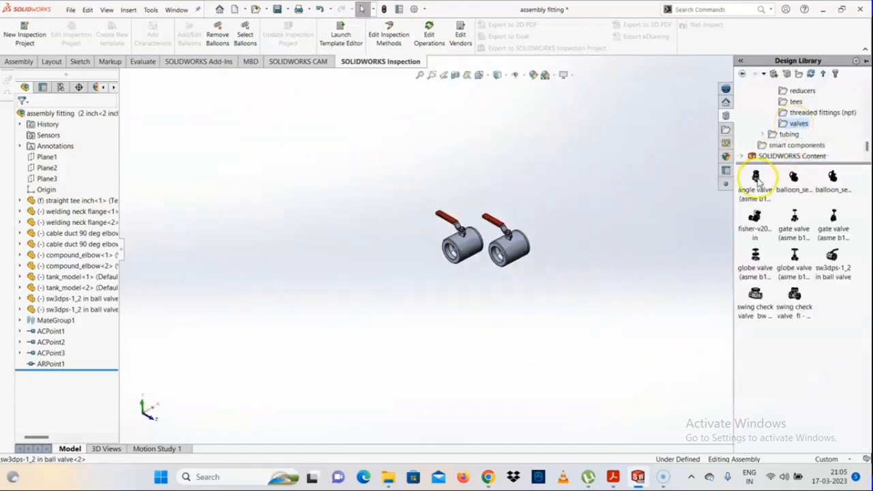
scroll(538, 273, down, 4)
click(516, 263)
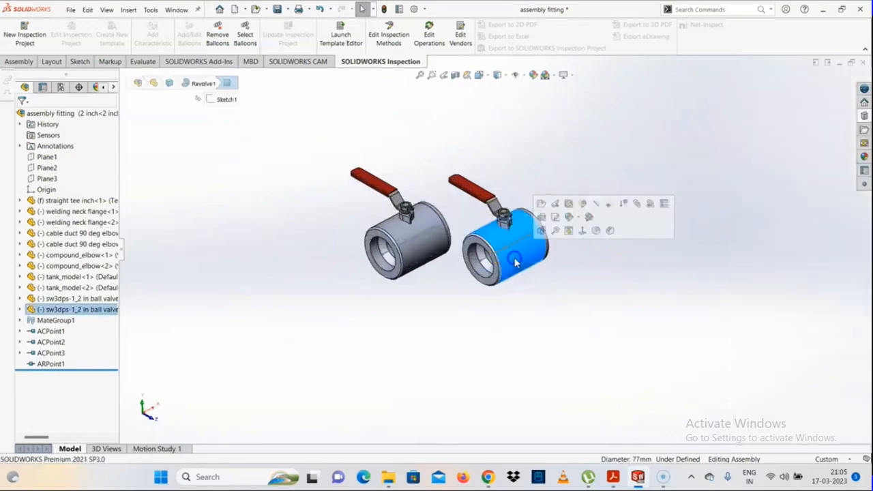
click(68, 308)
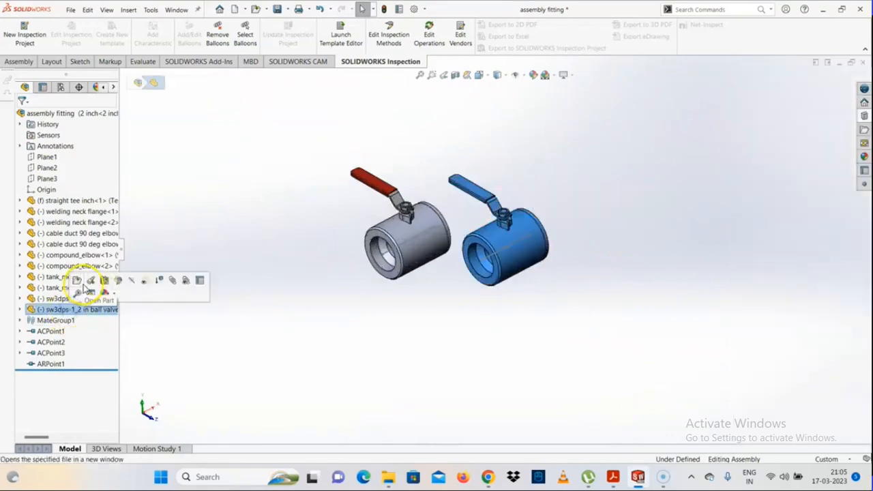
click(91, 281)
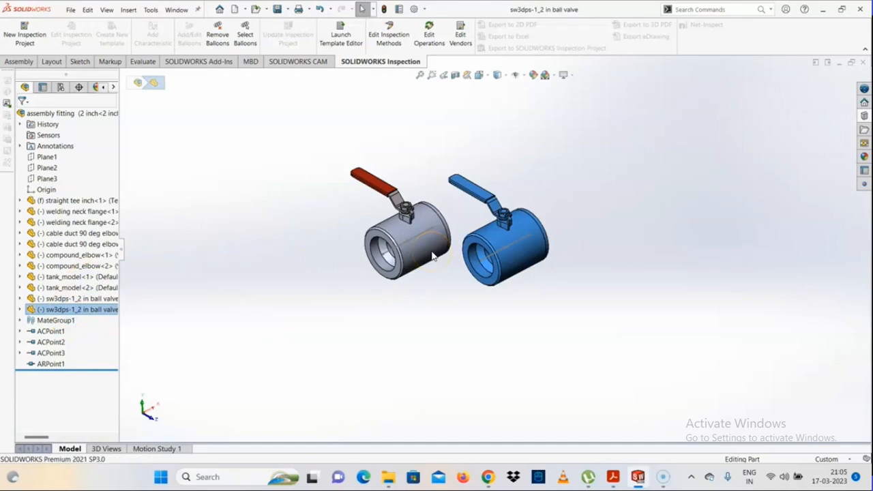
scroll(672, 240, up, 2)
scroll(571, 272, down, 4)
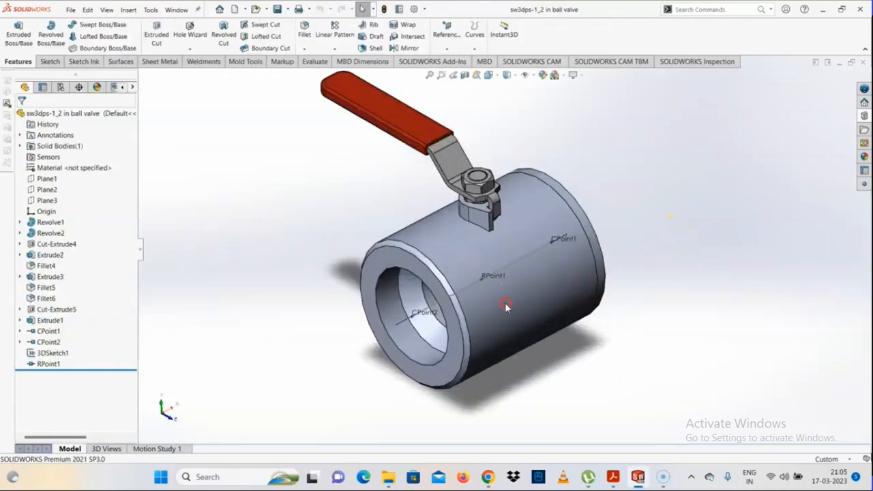
mouse_move(507, 306)
middle_down()
mouse_move(516, 249)
mouse_move(516, 271)
middle_up()
click(70, 10)
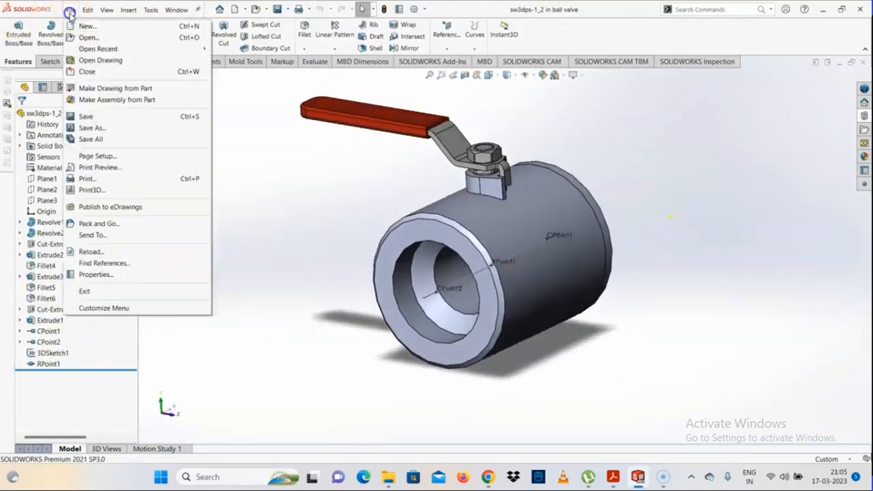
click(92, 125)
click(416, 276)
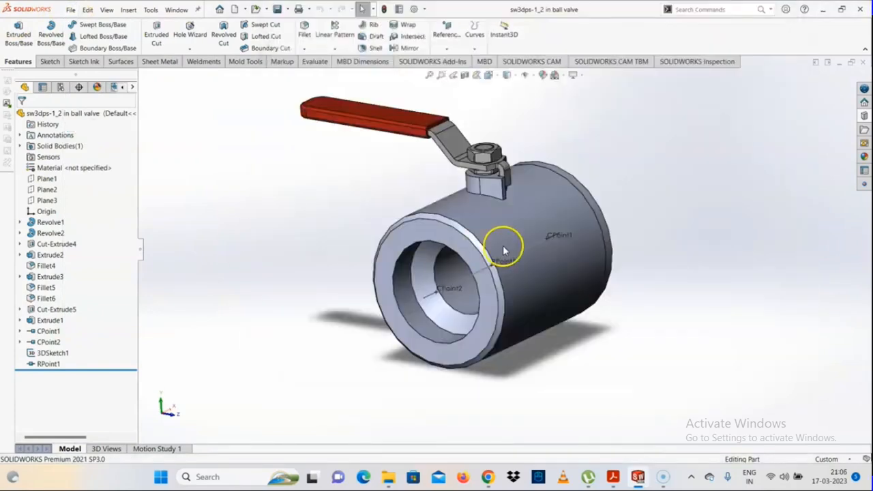
Close the ball valve part and the assembly fitting document without saving the modified files.
scroll(502, 246, up, 3)
scroll(557, 211, down, 5)
scroll(499, 257, up, 3)
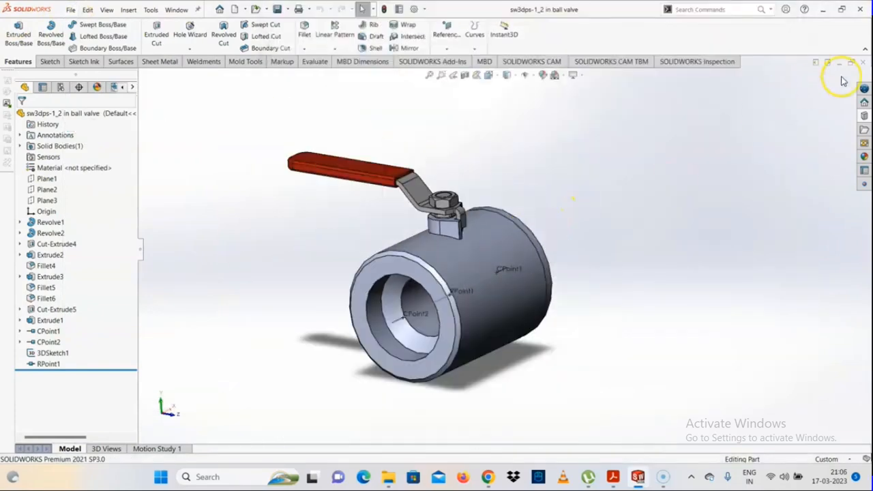
click(863, 63)
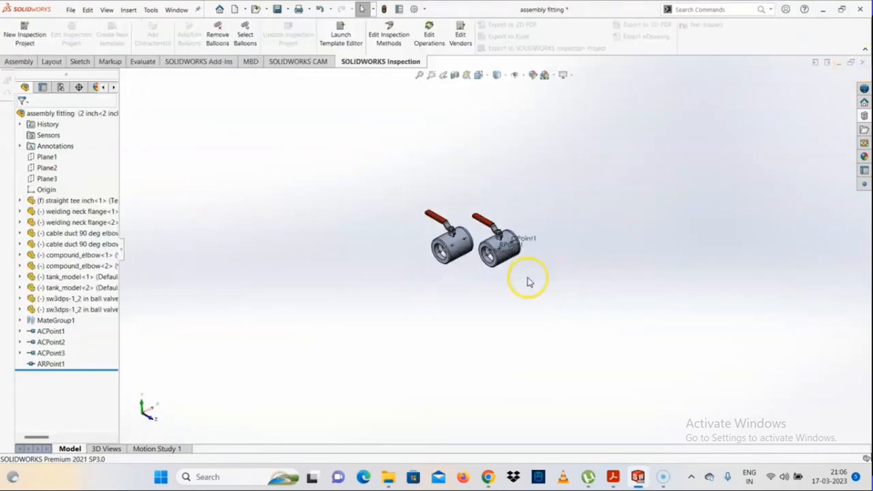
click(863, 63)
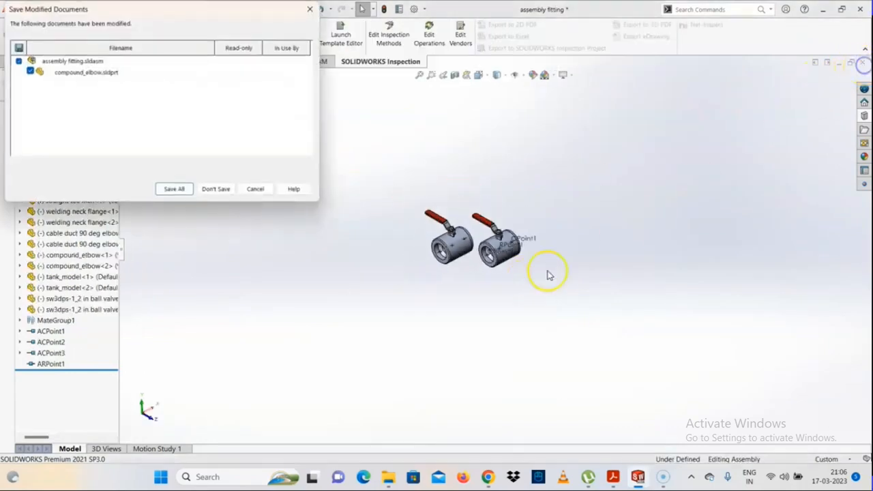
click(213, 192)
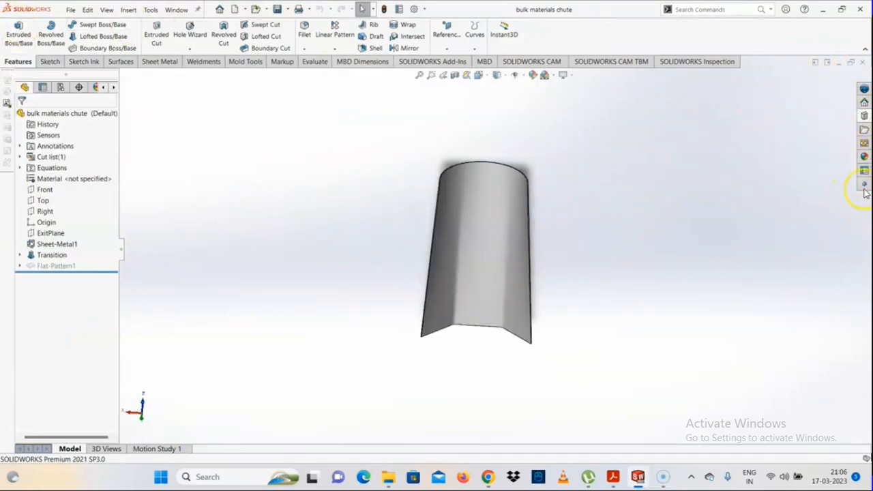
Collapse the Weldments profiles and Design Library trees and look through the SOLIDWORKS Content folders.
click(863, 116)
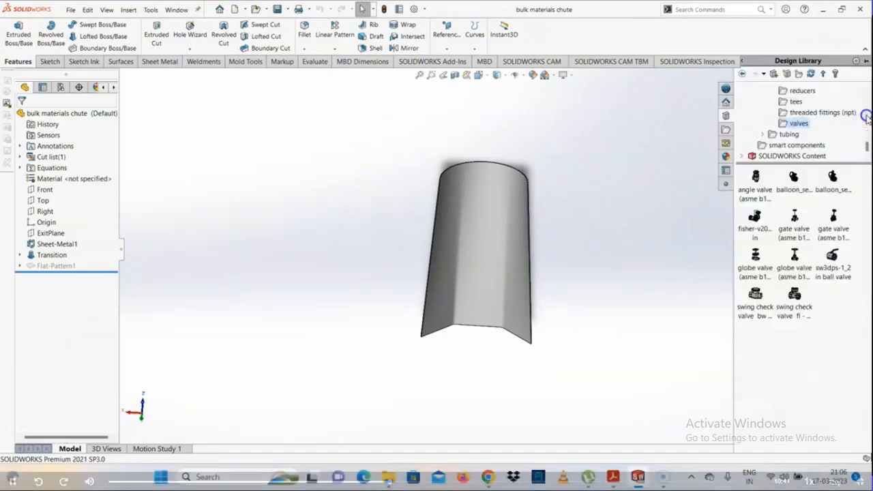
scroll(756, 148, up, 3)
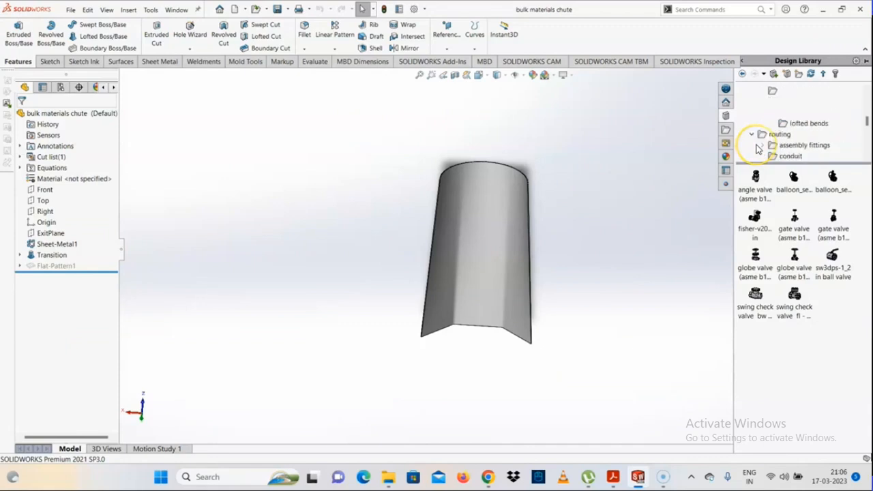
scroll(757, 148, up, 5)
click(749, 93)
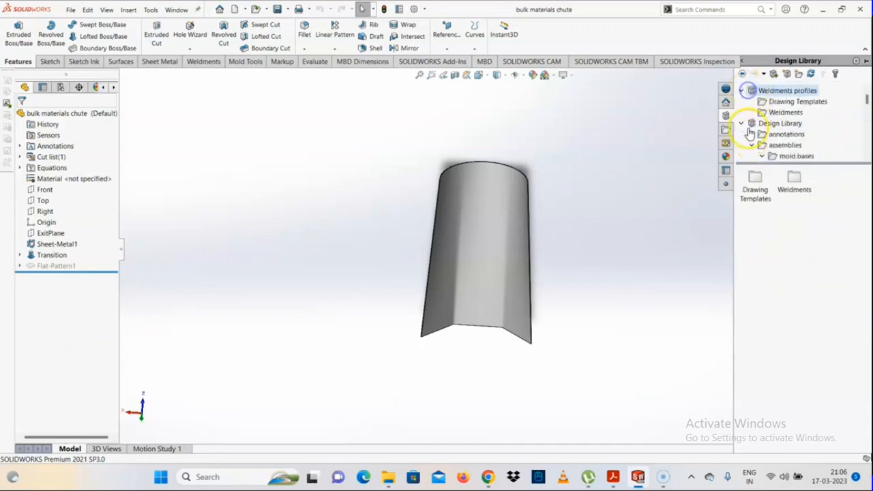
click(743, 123)
click(741, 90)
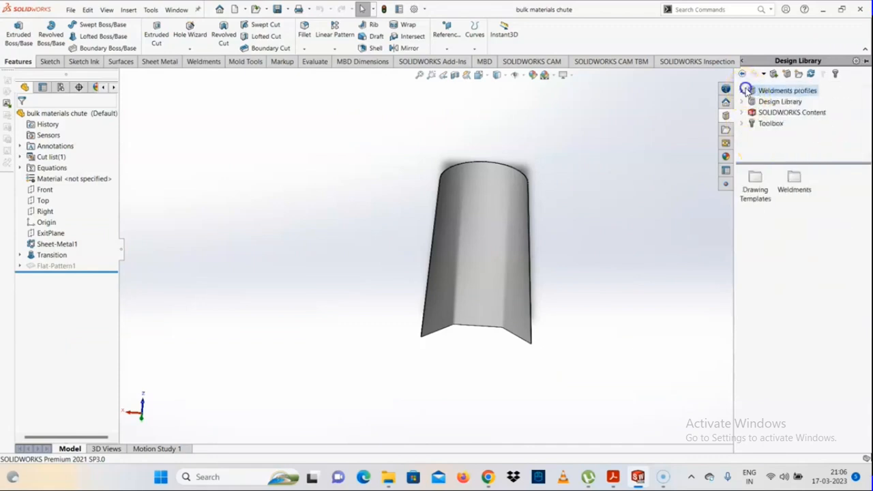
double_click(800, 113)
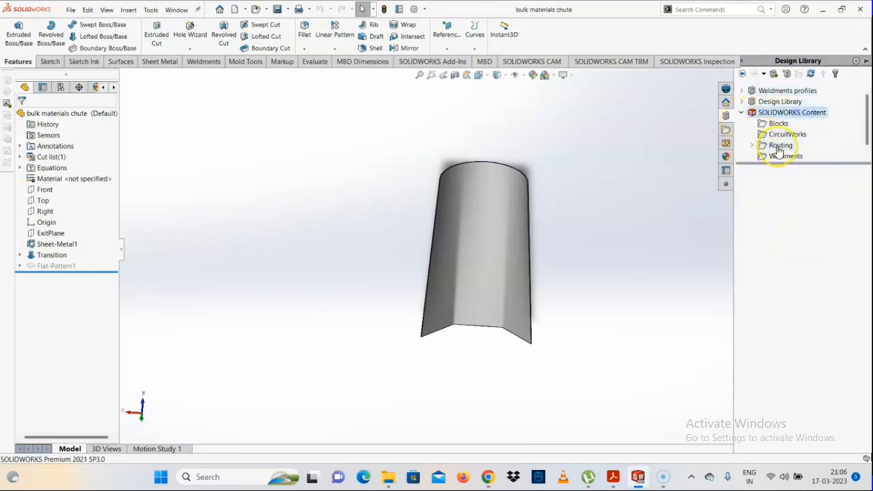
click(741, 101)
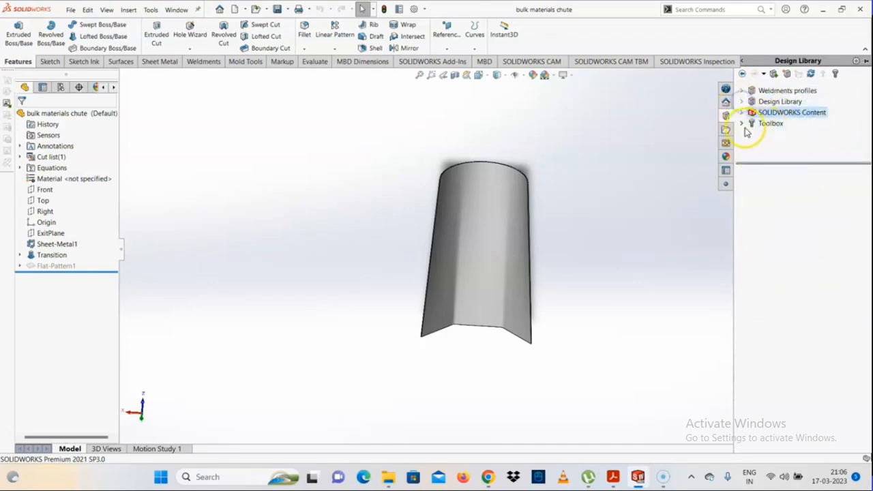
Expand the Toolbox and browse the hardware categories of the ANSI Metric standard.
click(742, 124)
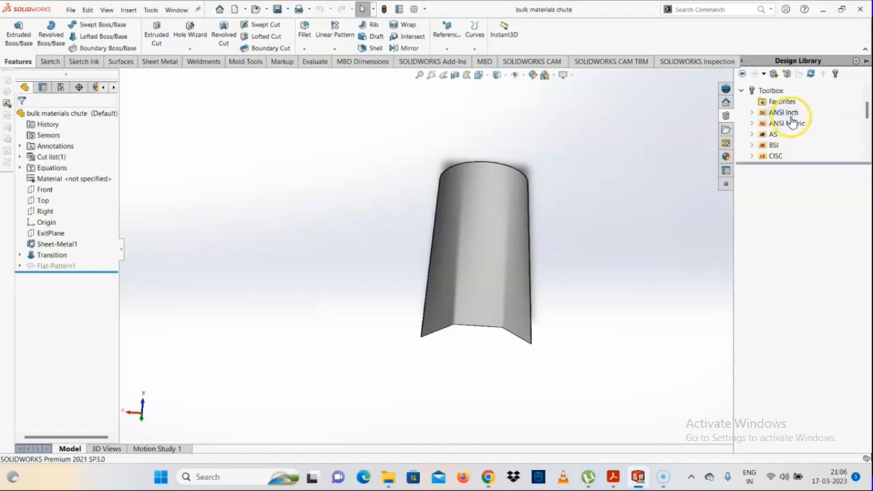
click(753, 125)
scroll(757, 112, up, 2)
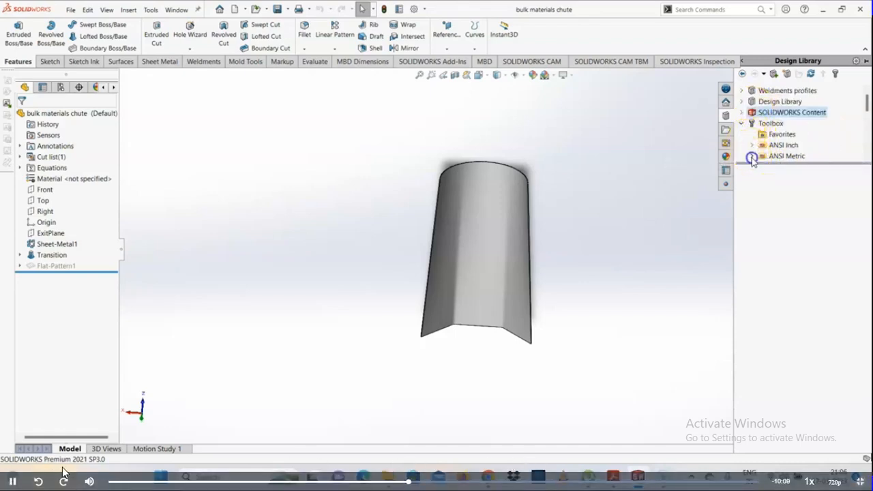
click(753, 156)
scroll(757, 136, down, 2)
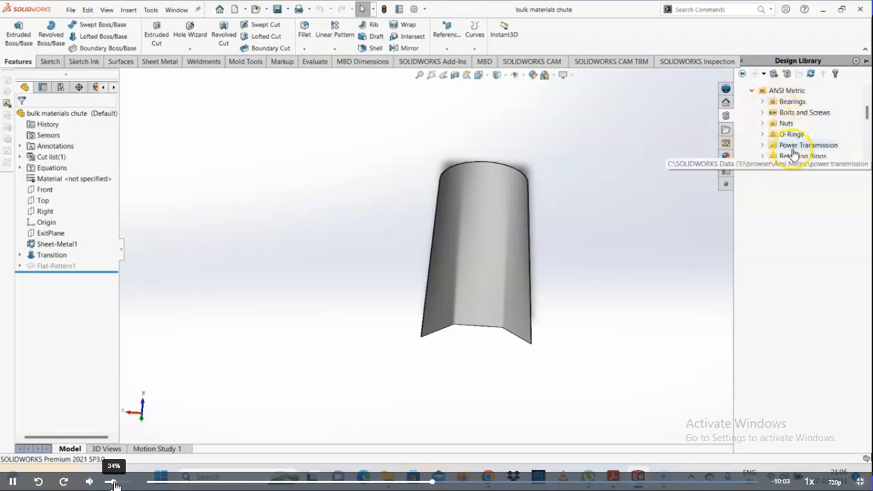
scroll(793, 152, down, 1)
scroll(791, 149, up, 1)
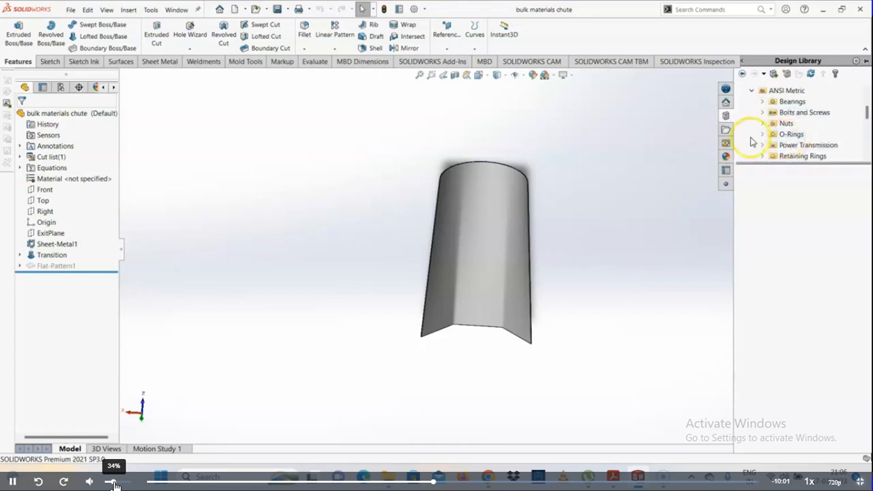
Open the Instrument Ball Bearing from the ANSI Metric Ball Bearings folder as a read-only part.
click(761, 102)
click(805, 113)
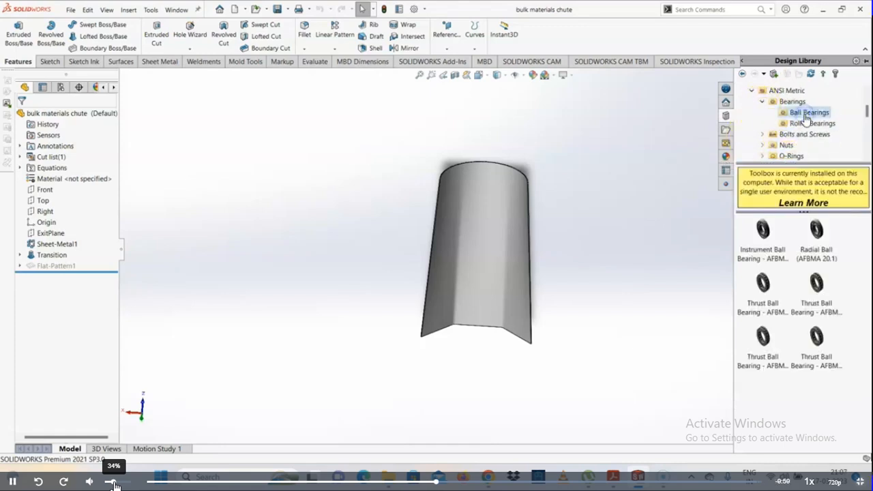
drag(763, 229, 380, 256)
click(461, 235)
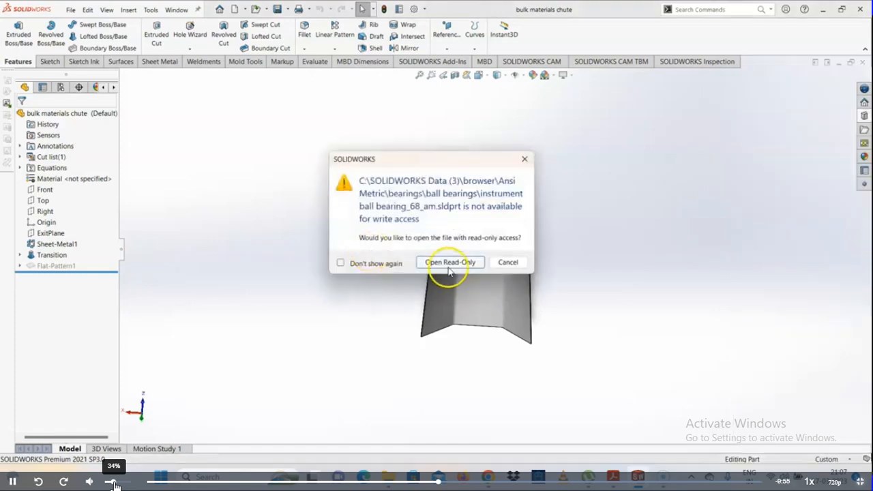
click(444, 264)
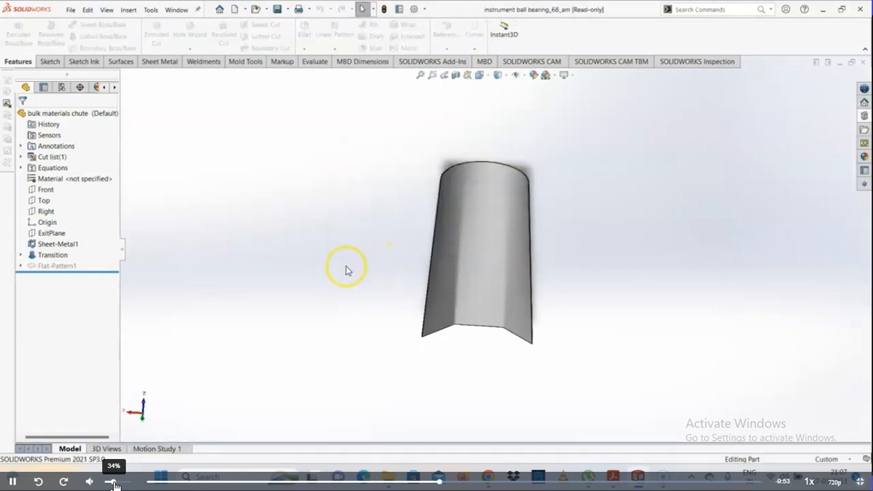
Show the bearing's feature tree and examine its races and balls close up from several angles.
scroll(409, 262, up, 5)
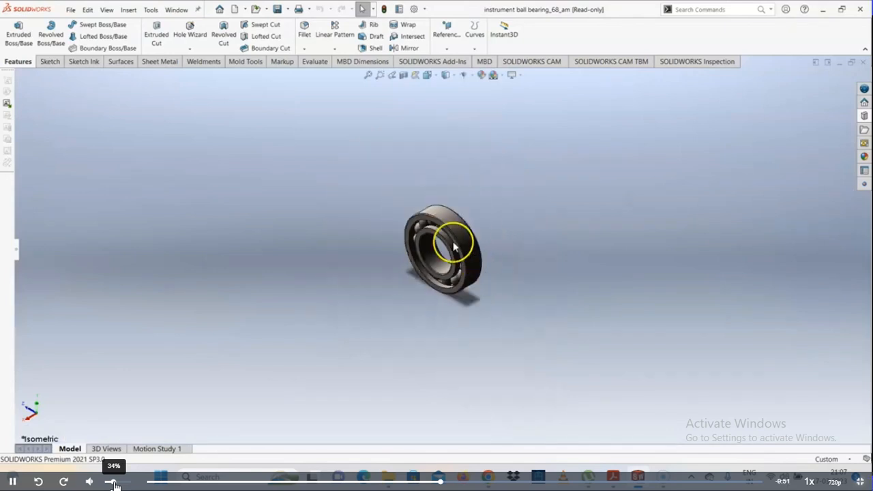
click(17, 254)
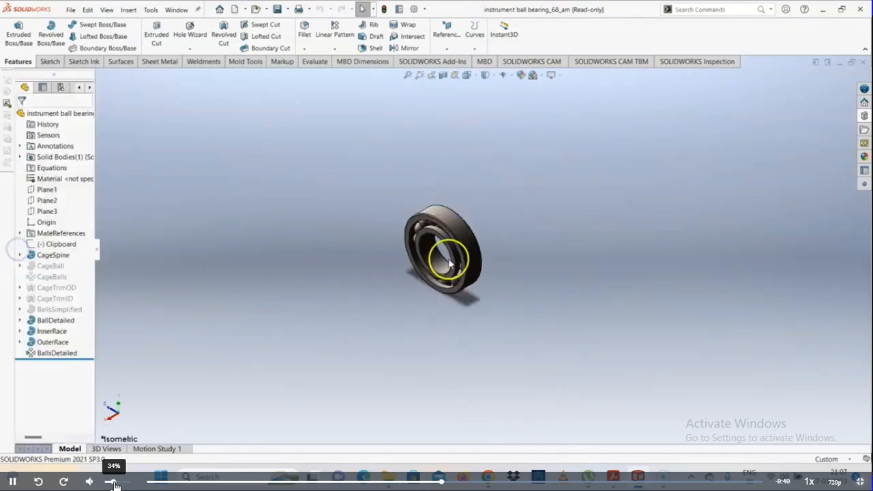
scroll(432, 280, down, 3)
scroll(391, 271, down, 3)
click(350, 321)
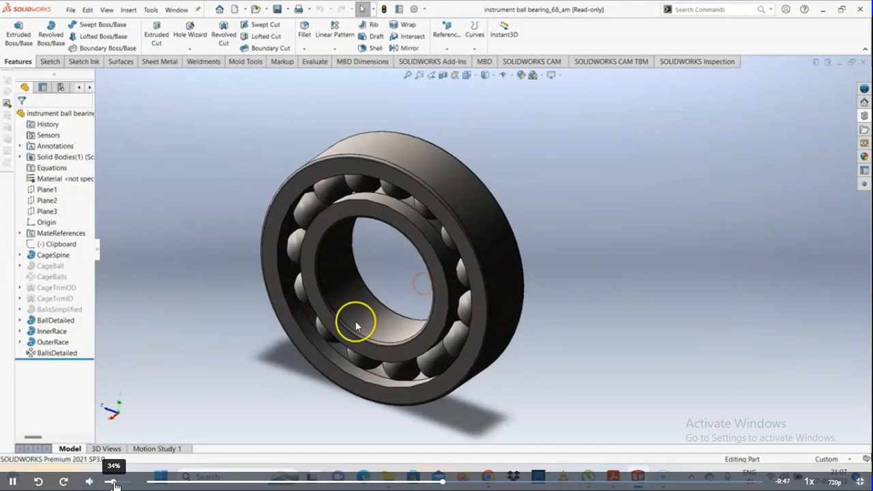
middle_drag(350, 321, 424, 265)
click(425, 265)
click(594, 296)
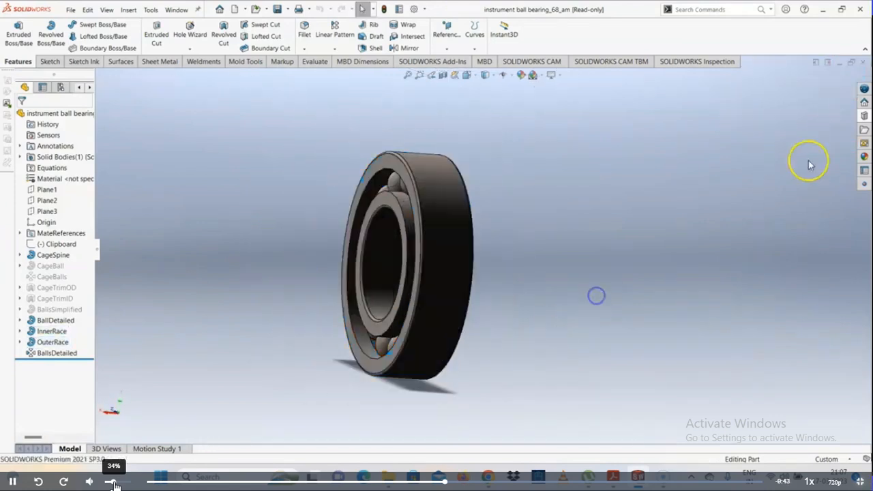
Open the first Needle Roller bearing from the ANSI Metric Roller Bearings folder as a separate part, declining a derived part.
click(864, 116)
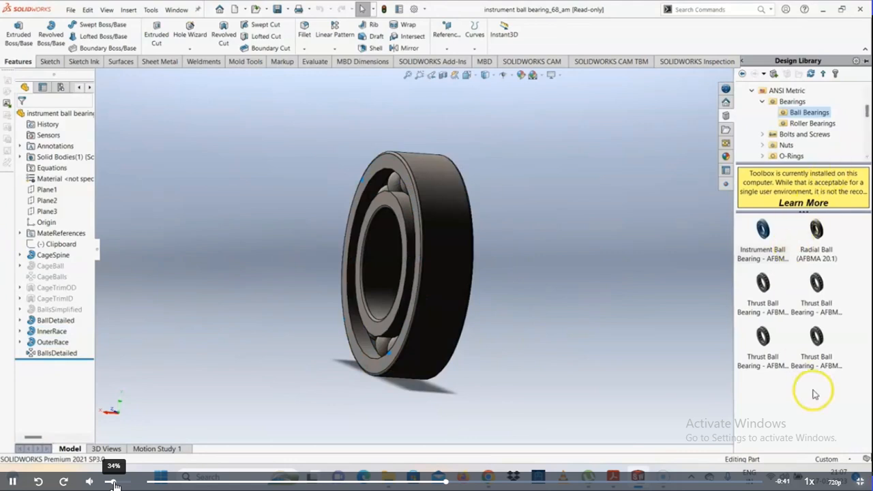
click(805, 124)
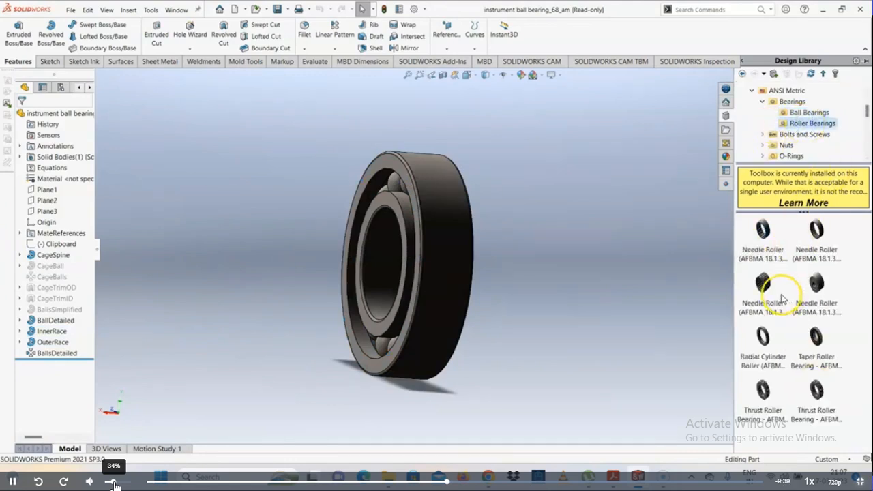
click(611, 228)
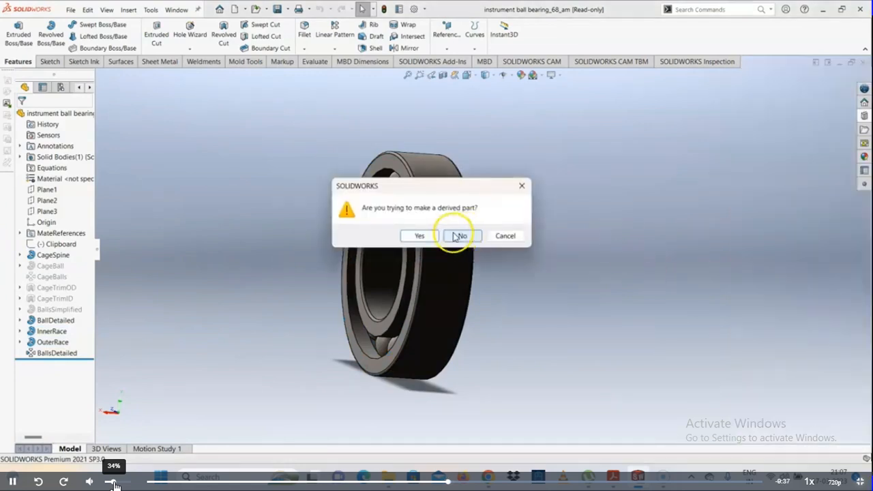
click(462, 236)
click(458, 263)
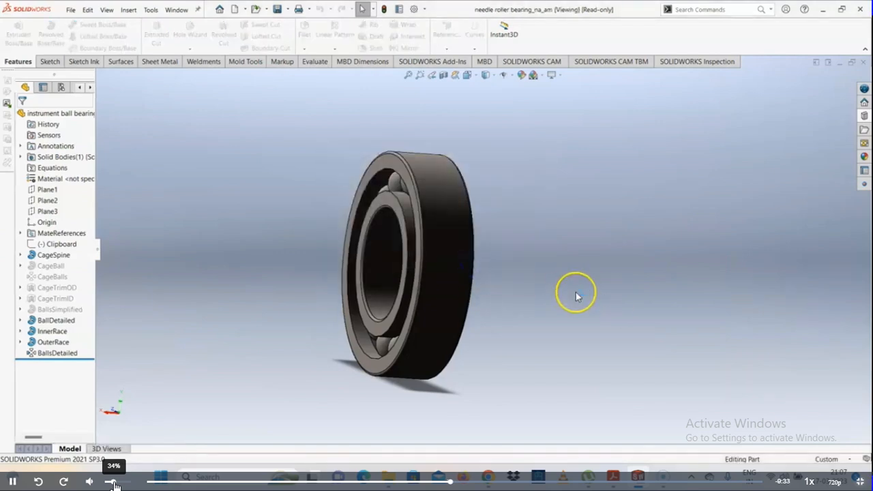
Show the needle roller bearing's feature tree and examine its race and rollers close up.
scroll(499, 251, down, 4)
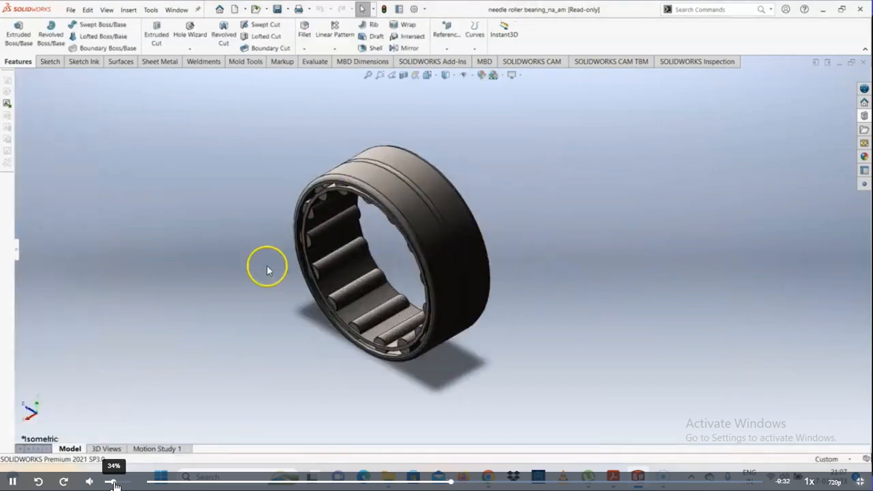
click(15, 248)
scroll(345, 268, down, 3)
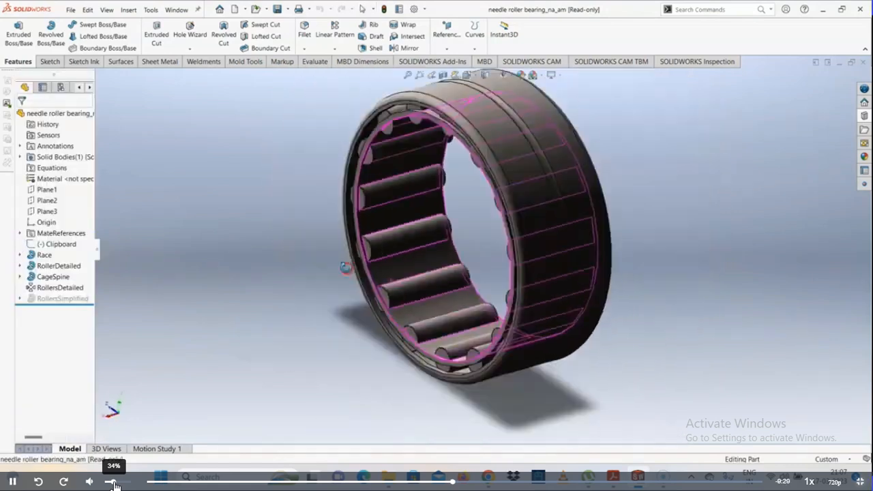
scroll(477, 236, up, 2)
Open the Formed Hex Screw from the ANSI Metric Hex Head folder as a separate part and show its feature tree.
click(863, 116)
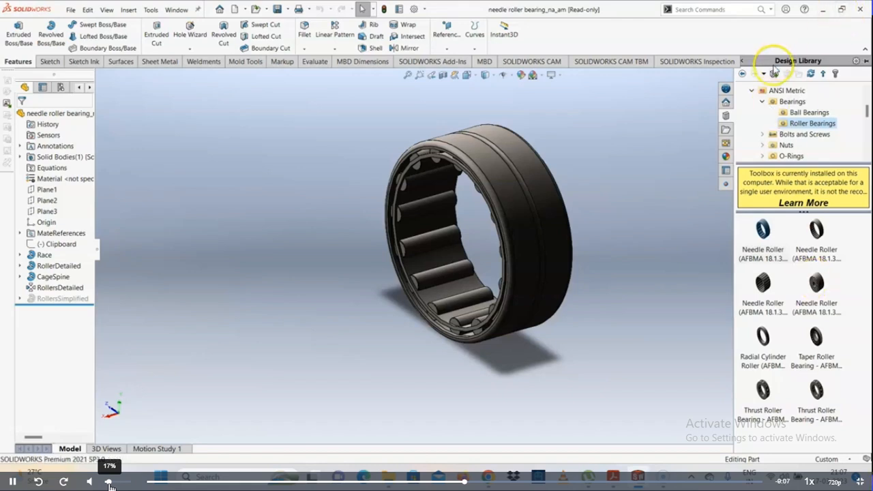
click(764, 138)
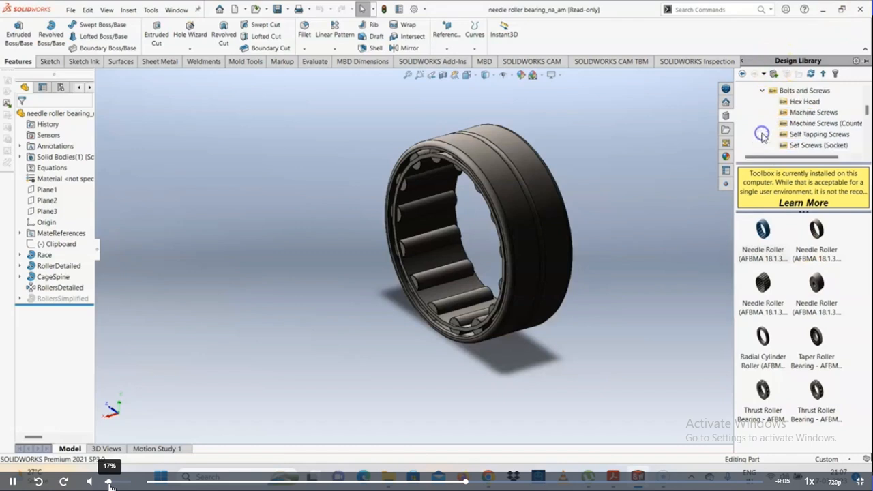
click(803, 101)
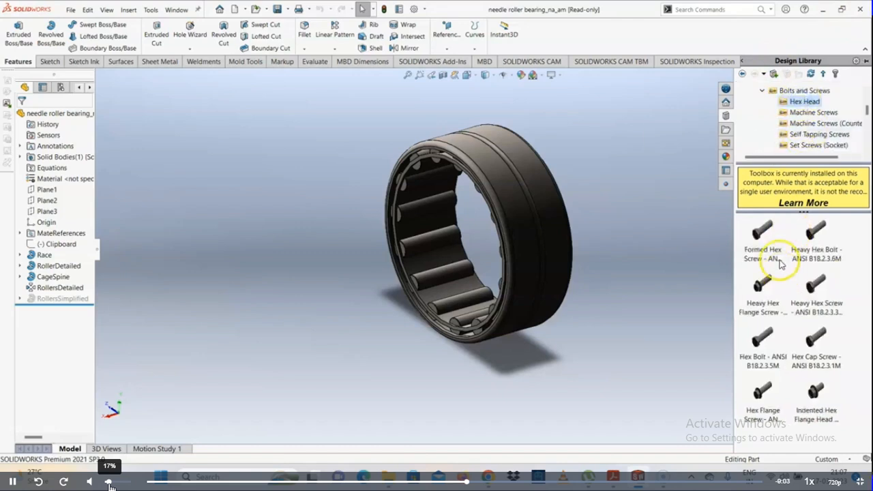
drag(780, 264, 302, 259)
click(455, 236)
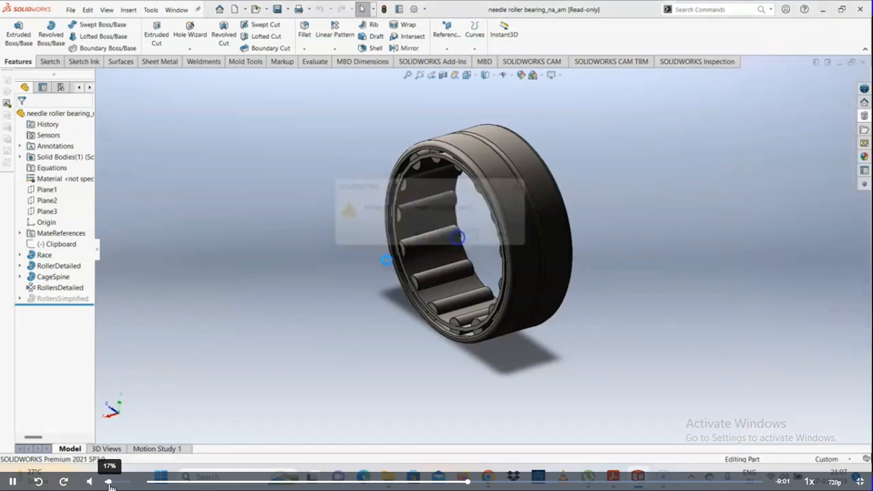
click(461, 261)
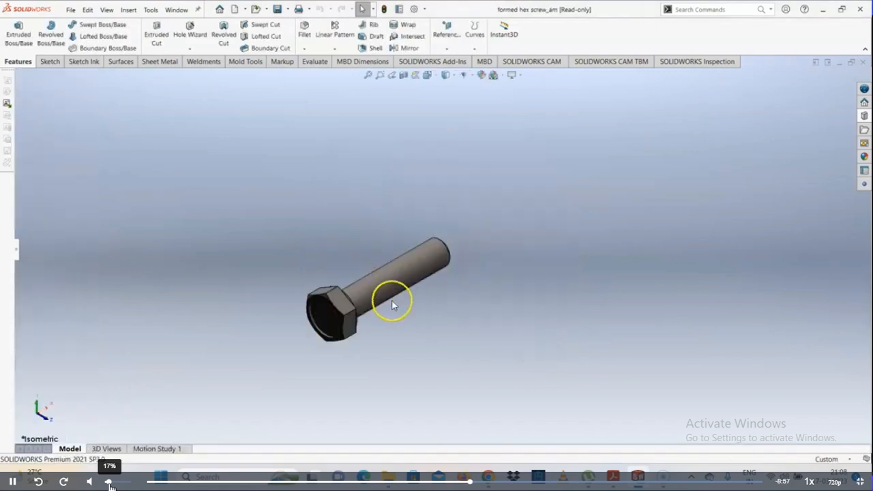
click(15, 250)
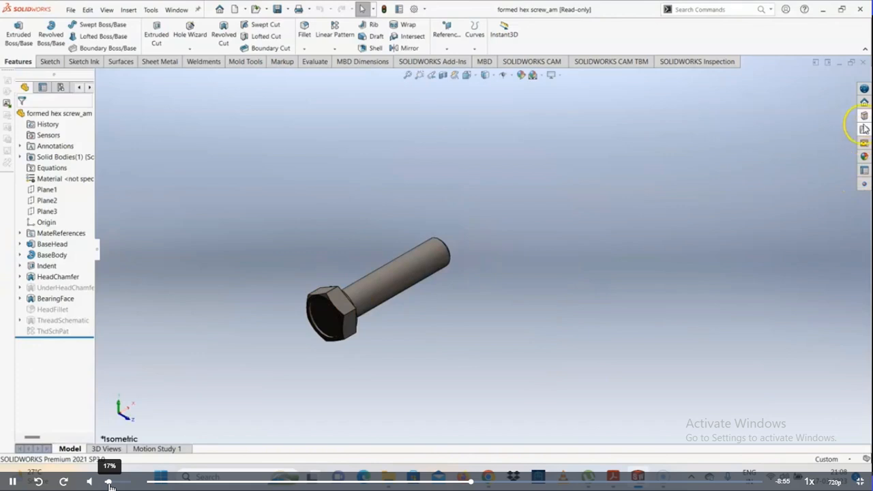
Browse the ANSI Metric Machine Screws, countersunk Machine Screws, Self Tapping Screws and Set Screws (Socket) folders in the Design Library.
click(865, 102)
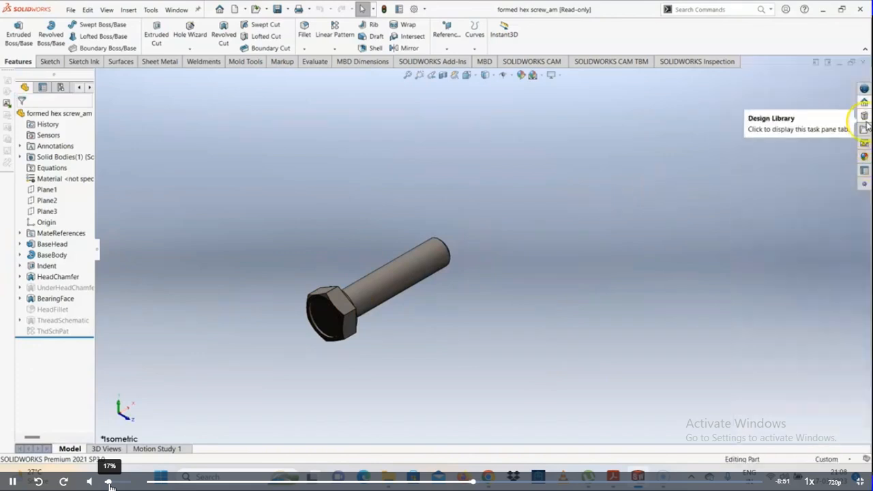
click(864, 116)
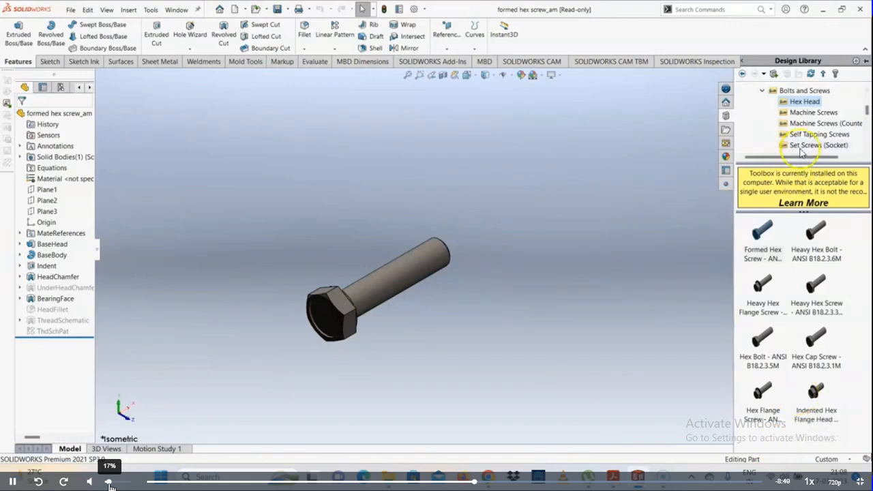
click(811, 112)
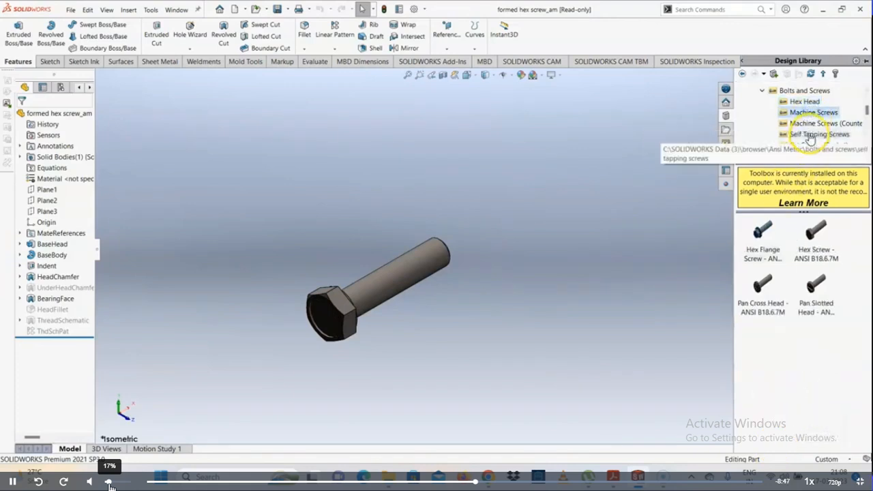
click(810, 123)
click(812, 134)
click(813, 145)
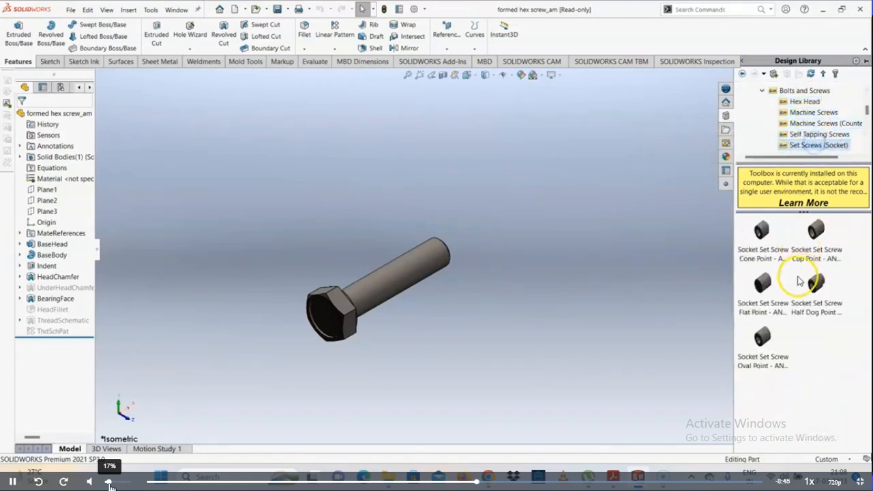
Look through the ANSI Metric O-Rings category and expand the Power Transmission and Retaining Rings folders.
scroll(775, 146, down, 2)
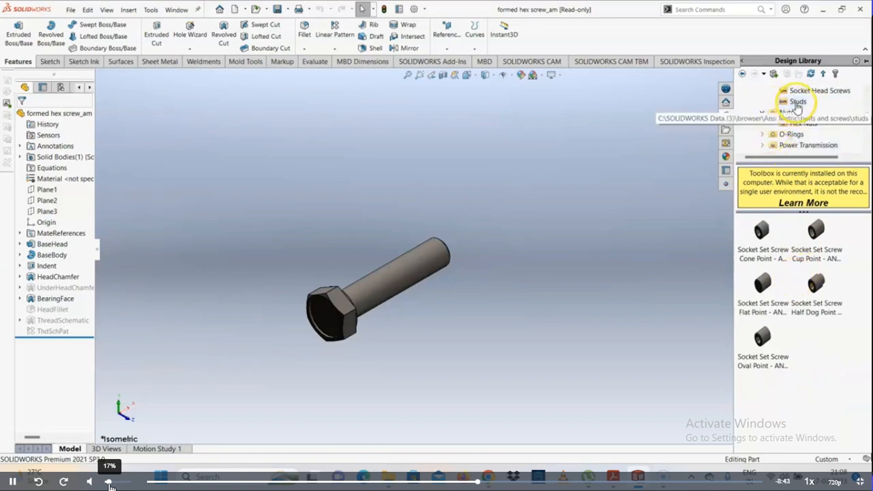
scroll(785, 115, up, 1)
scroll(784, 111, down, 2)
click(790, 102)
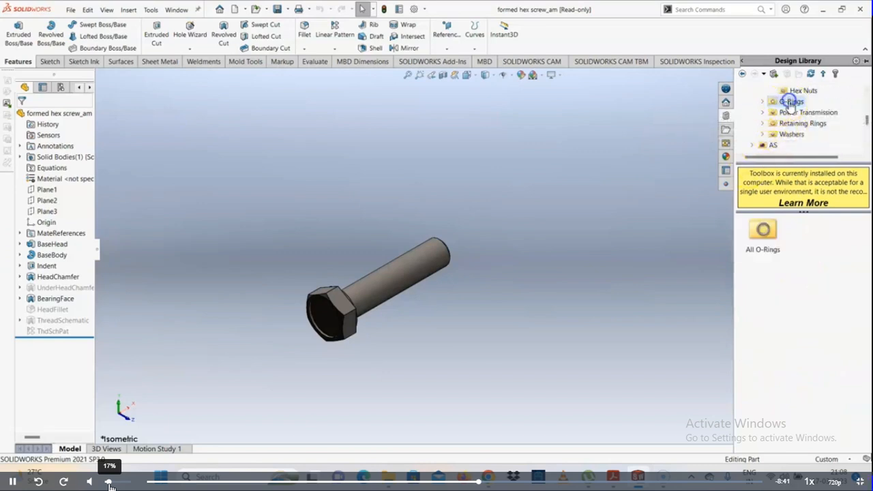
click(762, 112)
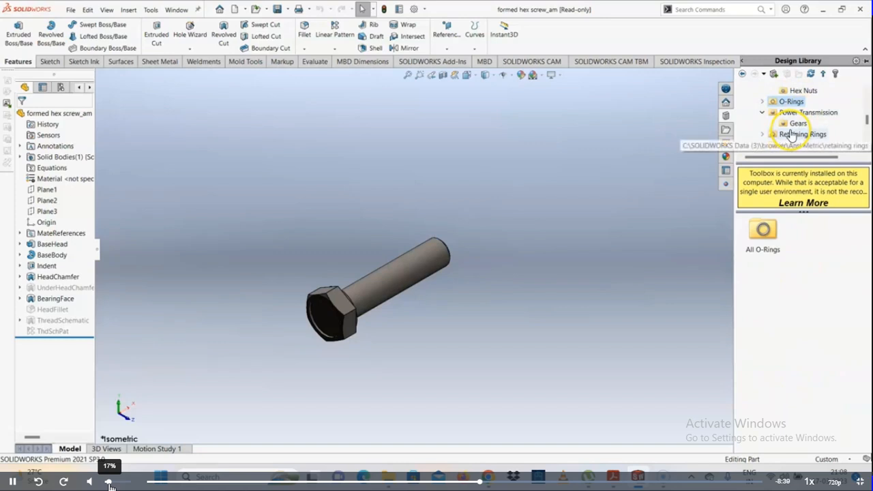
click(762, 135)
scroll(787, 142, down, 3)
scroll(775, 143, up, 2)
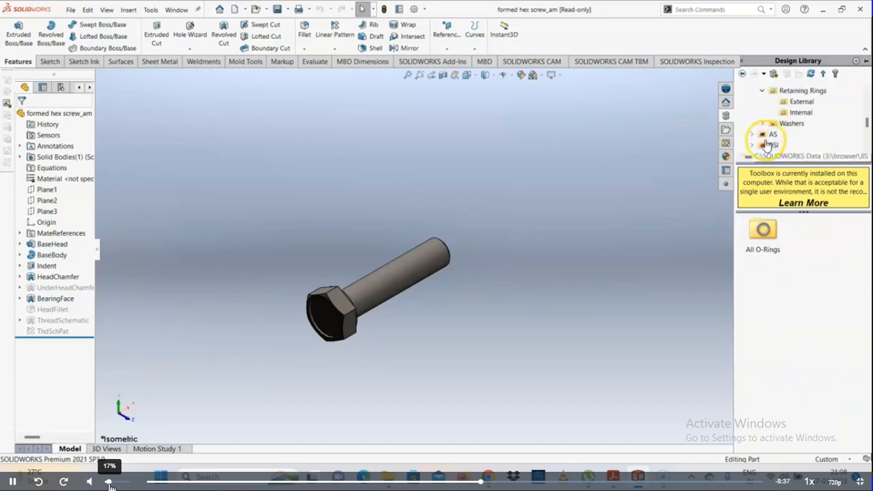
Look through the remaining Toolbox standards and browse the hardware categories of the ISO standard.
scroll(764, 142, down, 5)
scroll(763, 146, up, 2)
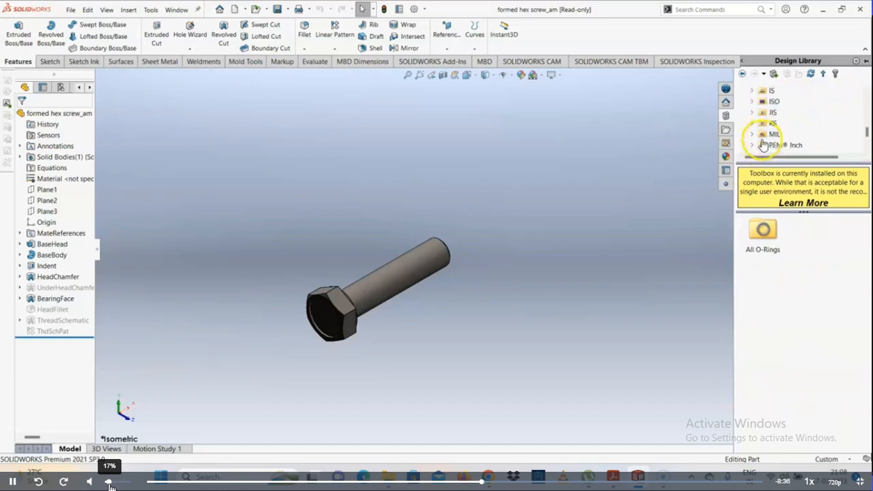
click(772, 100)
scroll(784, 287, down, 1)
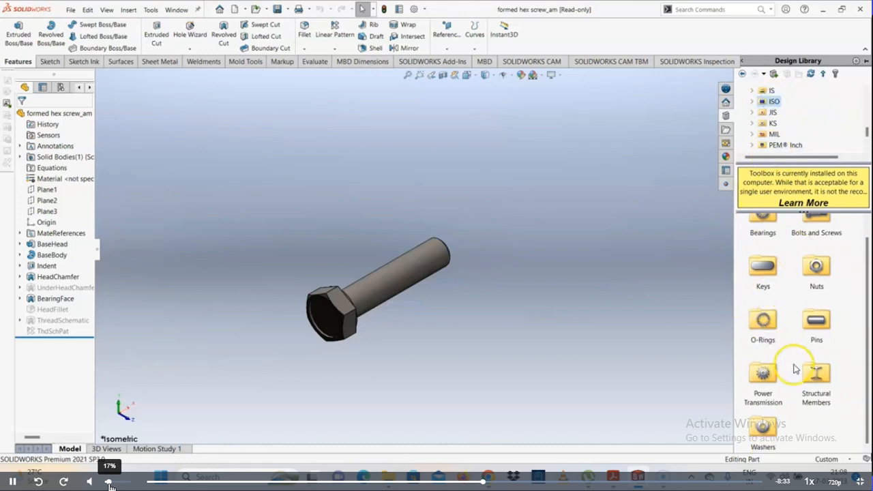
scroll(791, 351, up, 1)
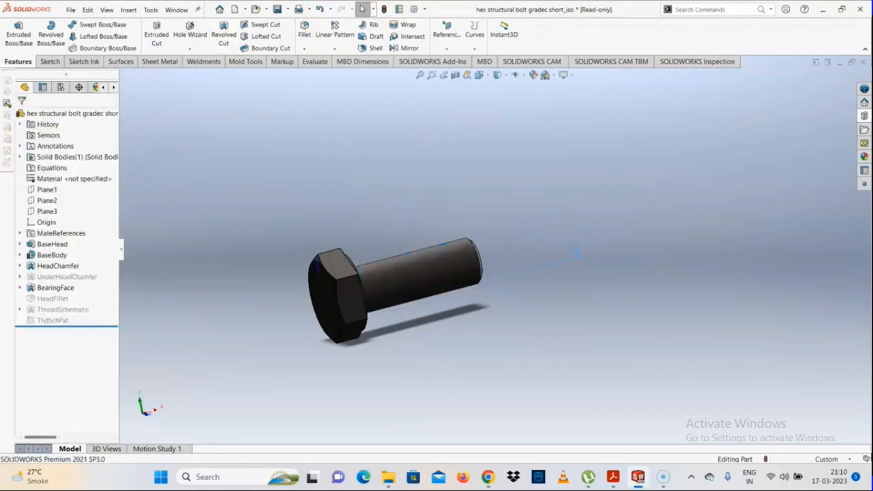
Rebuild the hex structural bolt part and examine its head and shank from another angle.
click(362, 9)
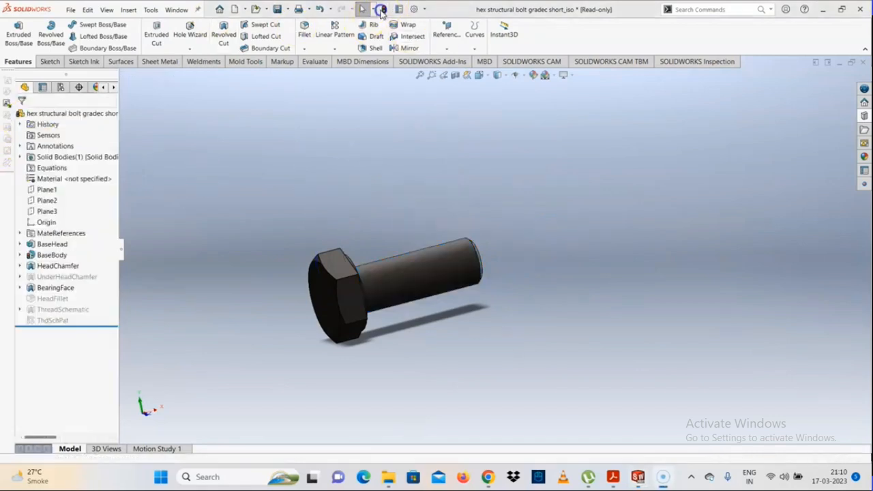
click(431, 242)
middle_drag(431, 242, 374, 290)
double_click(351, 300)
click(193, 262)
Check the bolt's BaseHead feature and expand its MateReferences folder.
click(52, 243)
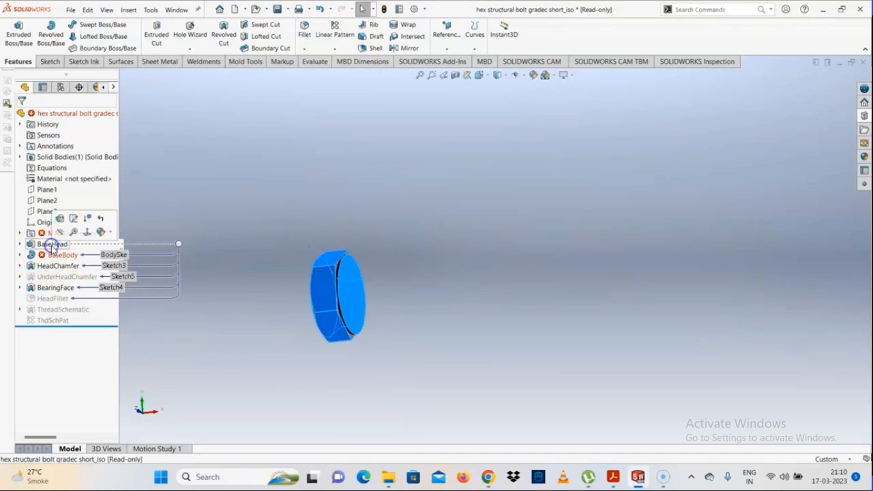
click(69, 219)
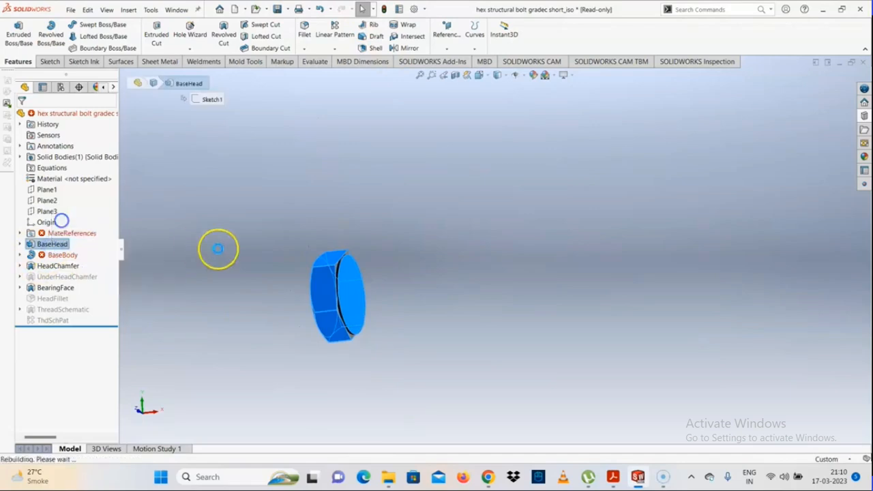
click(21, 233)
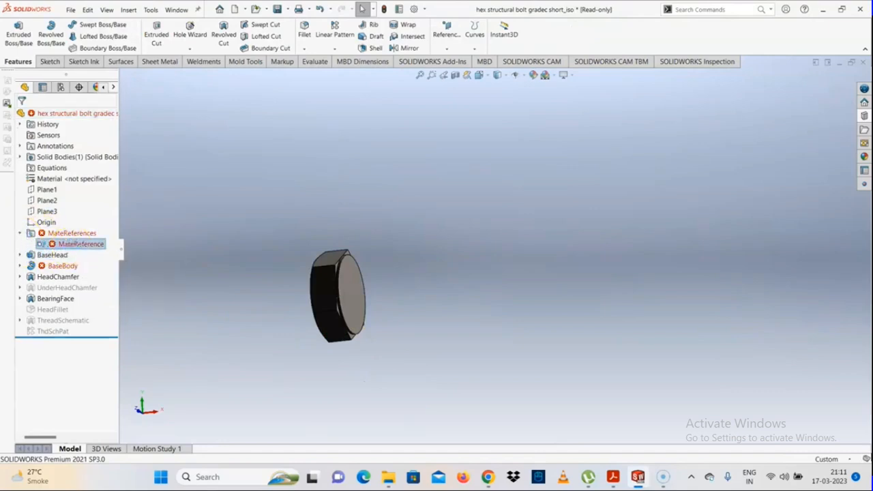
Examine the BaseBody revolve's sketch close up and try Line4 as its axis of revolution.
click(55, 265)
click(67, 241)
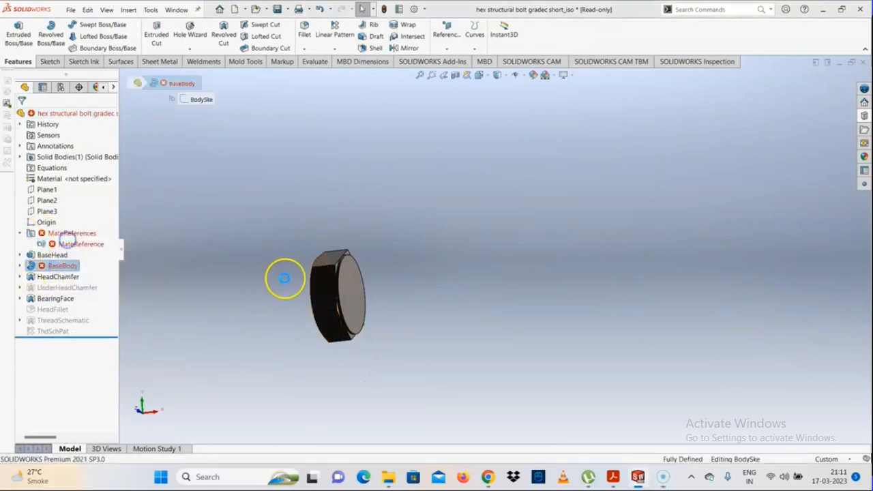
mouse_move(475, 263)
middle_down()
mouse_move(382, 298)
mouse_move(344, 266)
mouse_move(326, 220)
mouse_move(347, 264)
mouse_move(398, 284)
middle_up()
scroll(535, 275, down, 5)
scroll(535, 275, down, 2)
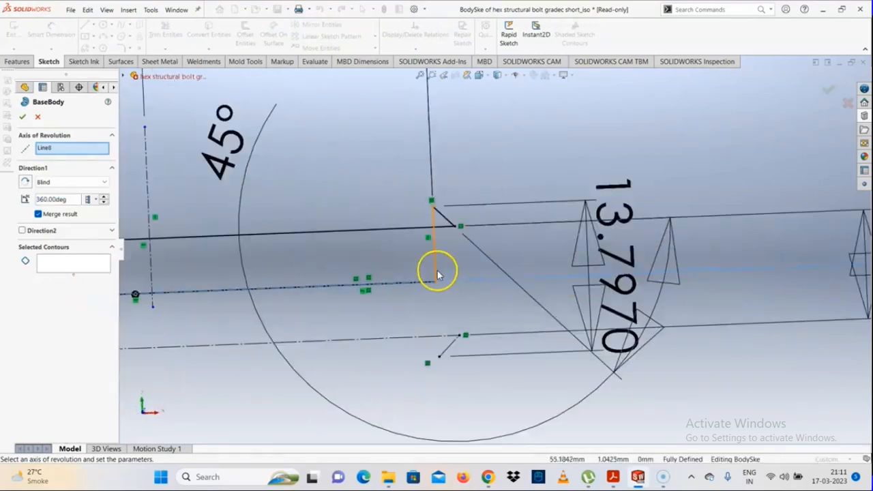
scroll(434, 269, up, 5)
scroll(454, 227, down, 3)
scroll(475, 259, down, 2)
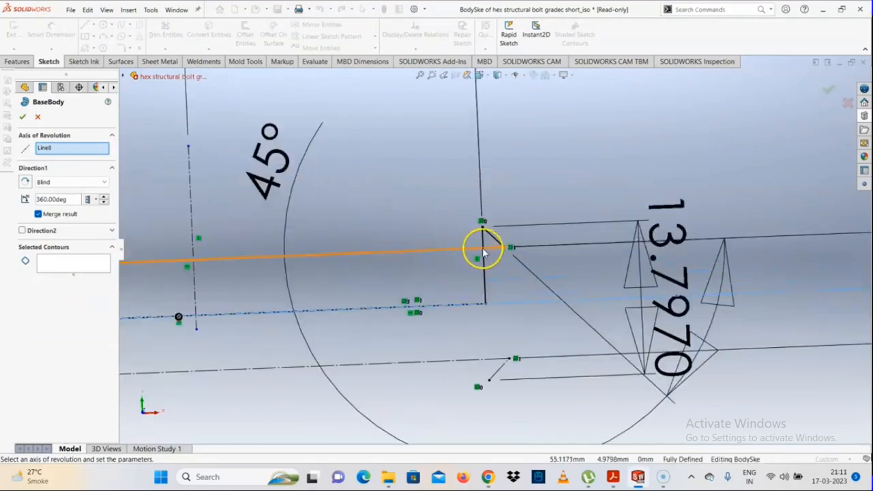
click(482, 270)
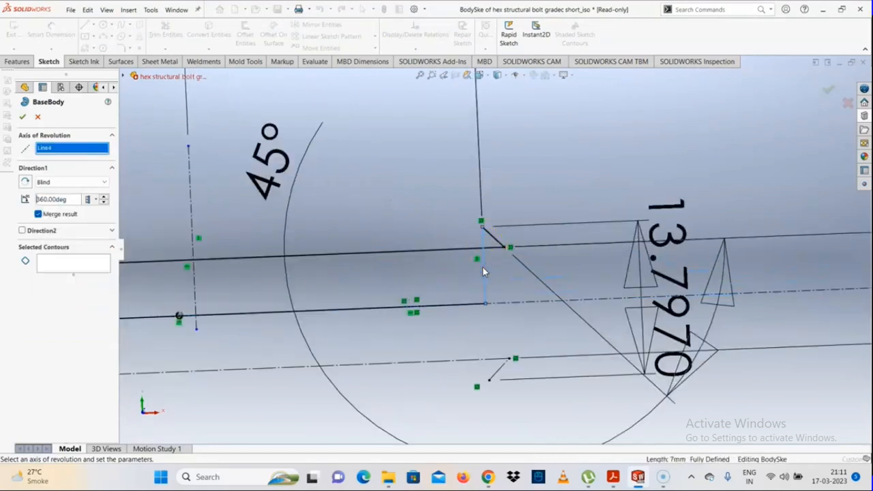
click(37, 117)
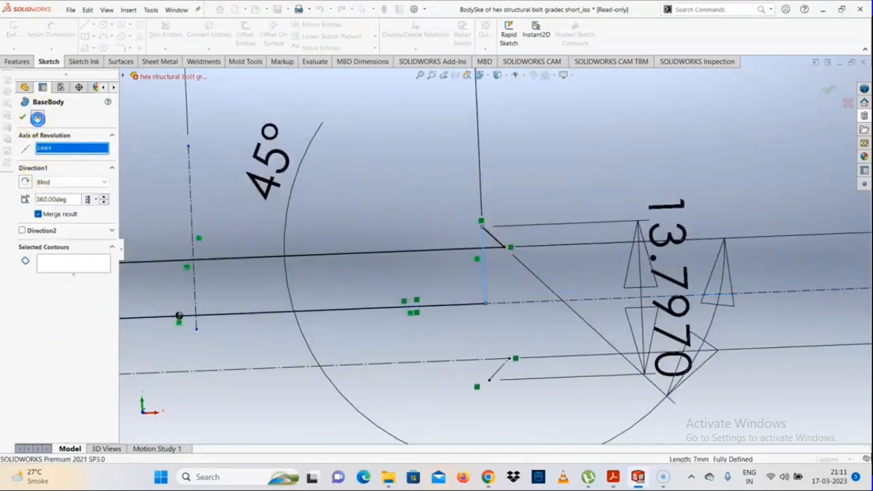
scroll(529, 290, up, 5)
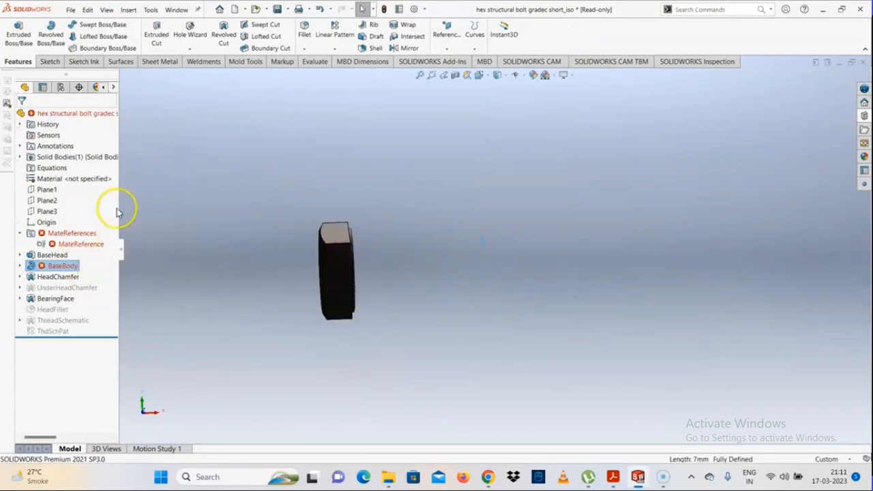
Close the hex structural bolt part without saving and view the bolt inserted in Part2's tapped hole.
click(864, 66)
click(429, 255)
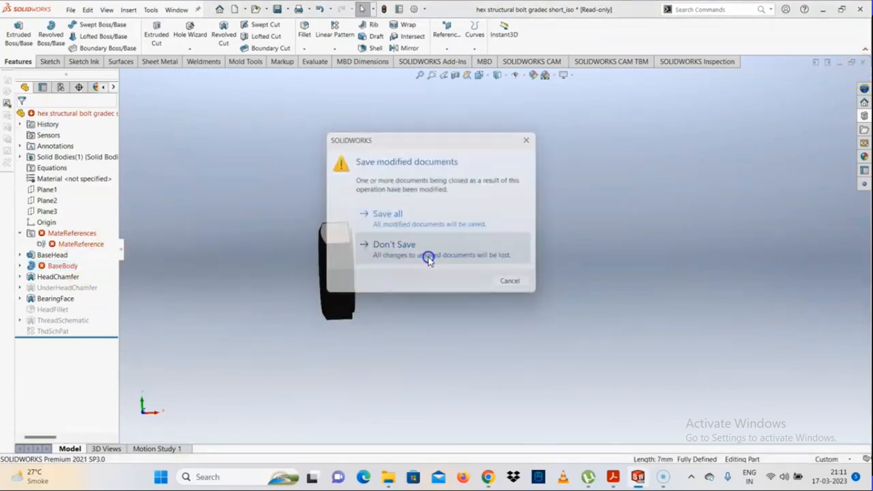
scroll(553, 244, up, 3)
scroll(552, 254, down, 7)
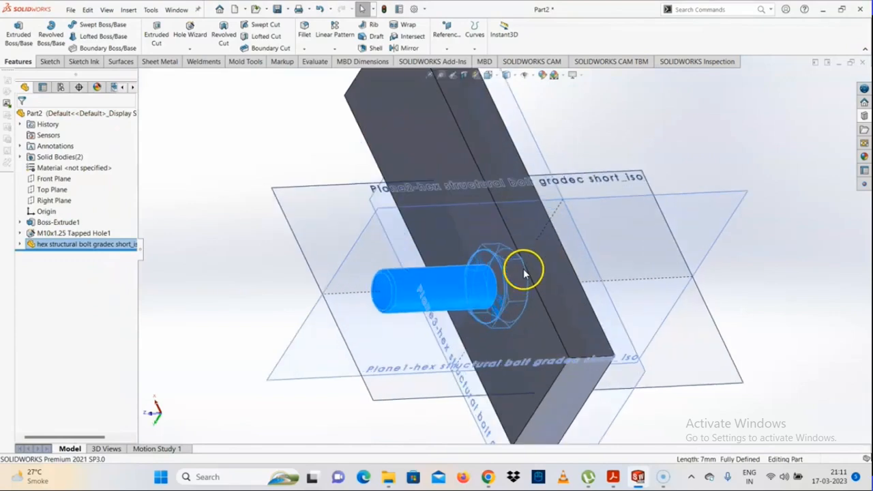
Examine the inserted bolt from the shank side of the plate and check the options available for its feature.
key(Escape)
middle_drag(439, 292, 574, 307)
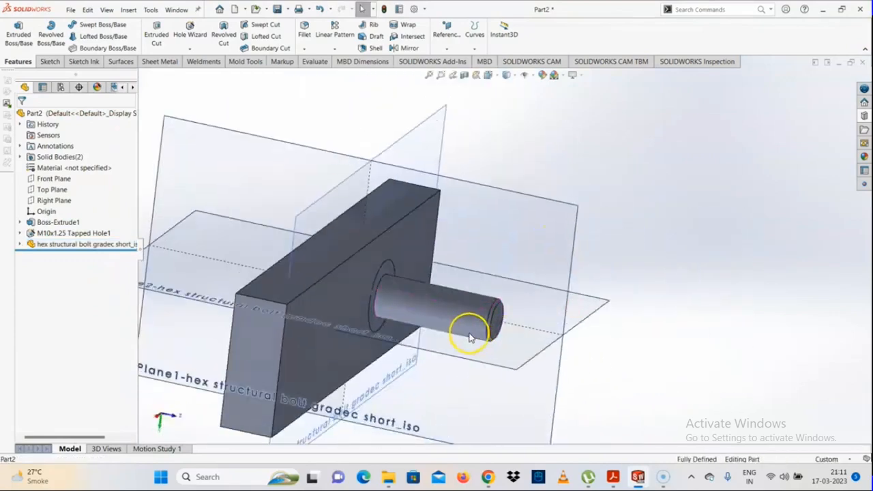
middle_drag(464, 328, 485, 271)
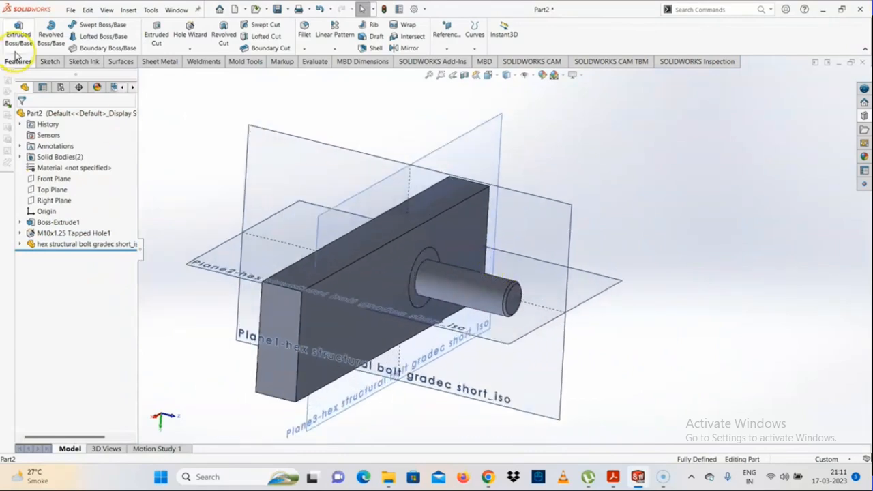
click(68, 244)
right_click(68, 245)
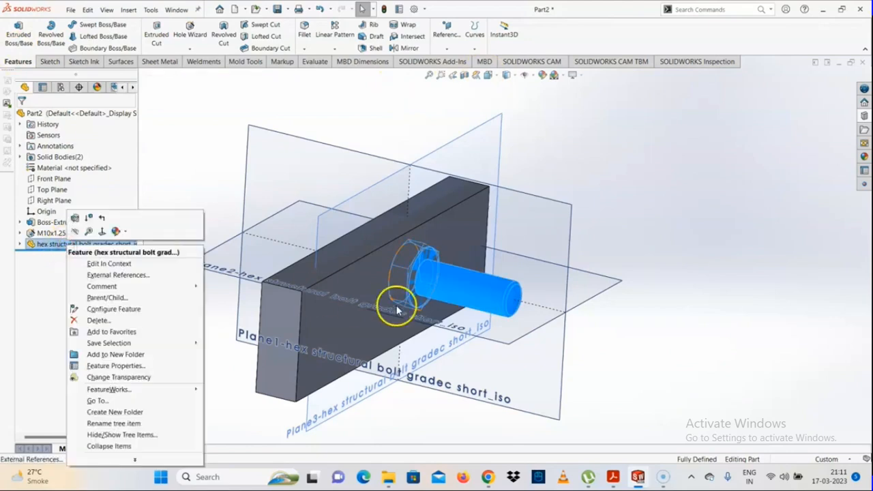
key(Escape)
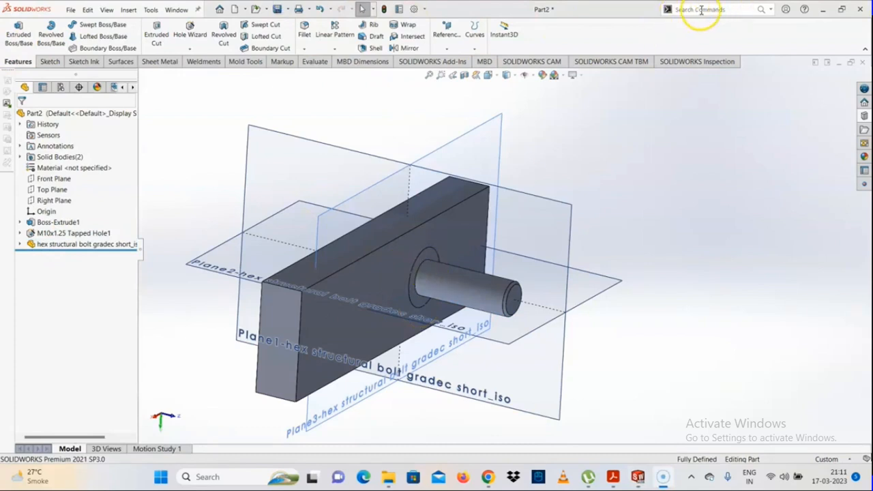
Search the commands for Move/Copy Bodies, start it and select the hex structural bolt as the body to move.
click(770, 10)
click(695, 8)
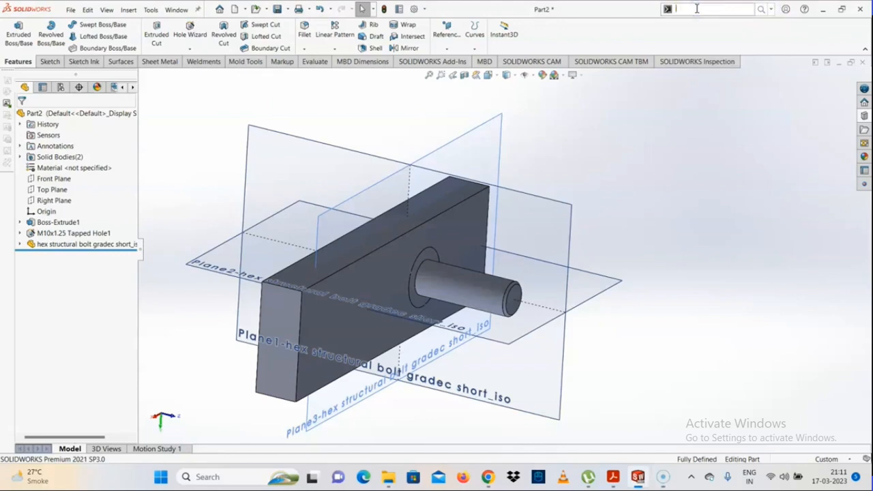
text(mo)
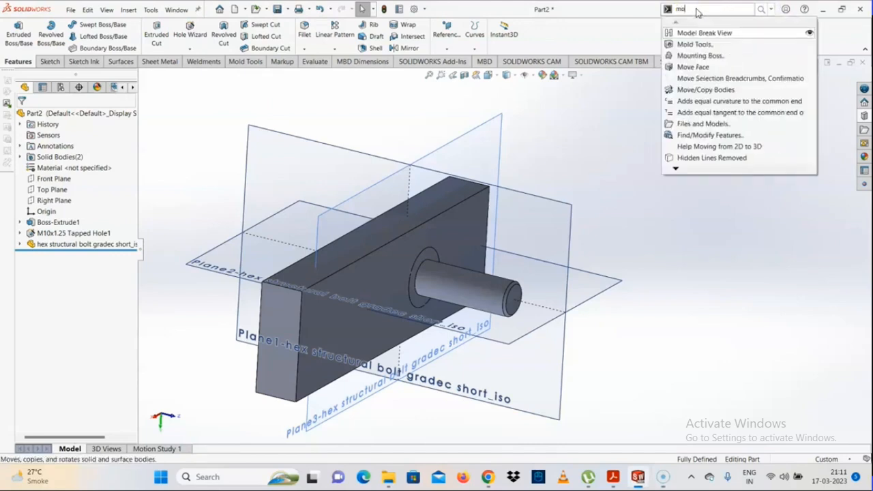
key(BackSpace)
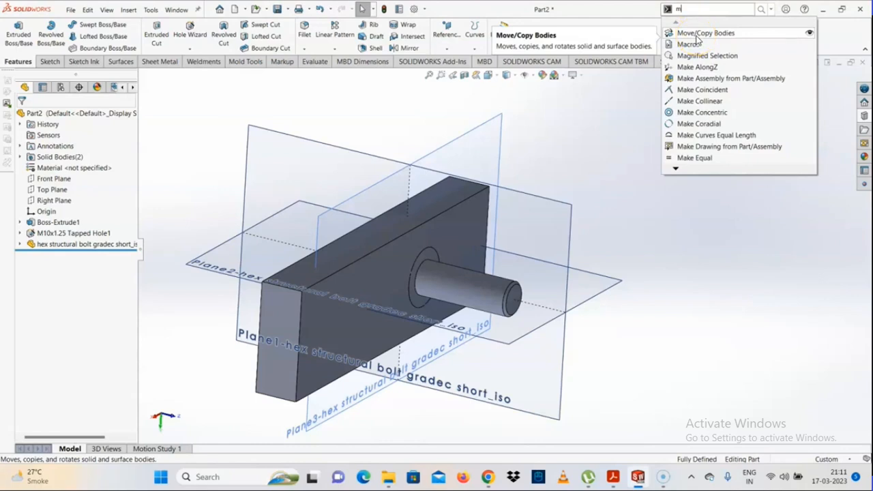
click(697, 34)
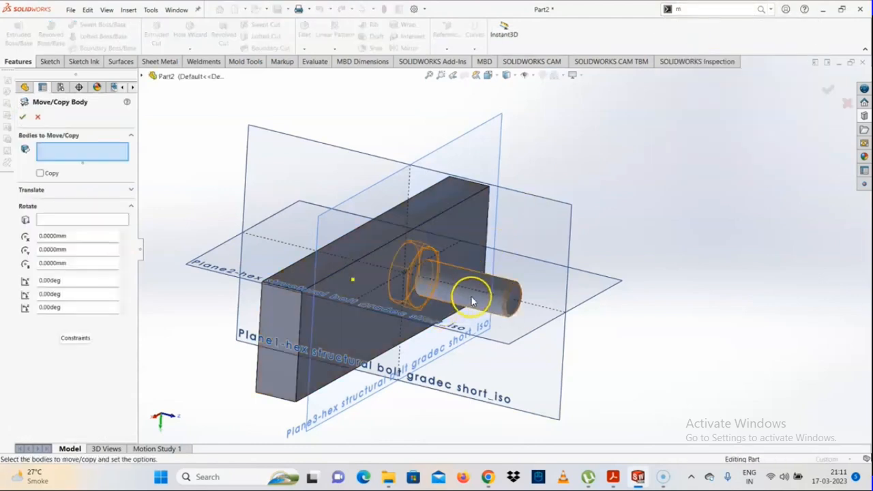
click(471, 300)
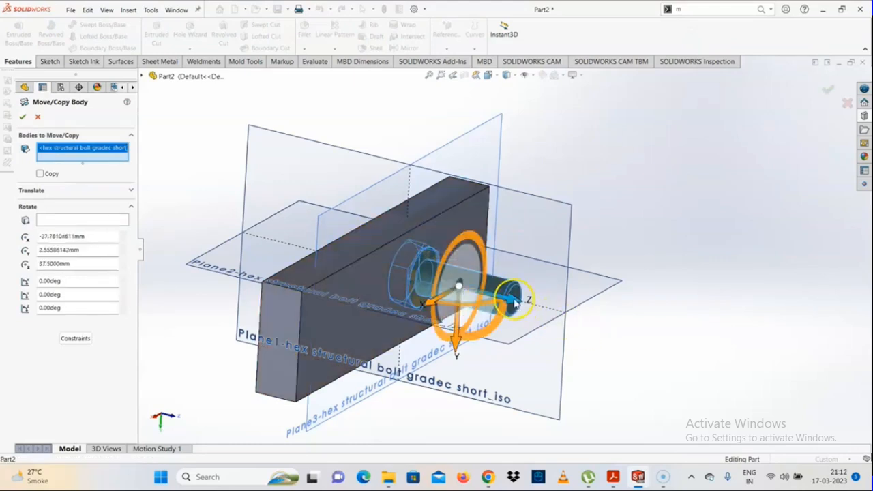
Try to translate the bolt body freehand about -19.13 mm along Z.
drag(524, 309, 371, 264)
scroll(371, 263, down, 2)
middle_drag(371, 264, 409, 295)
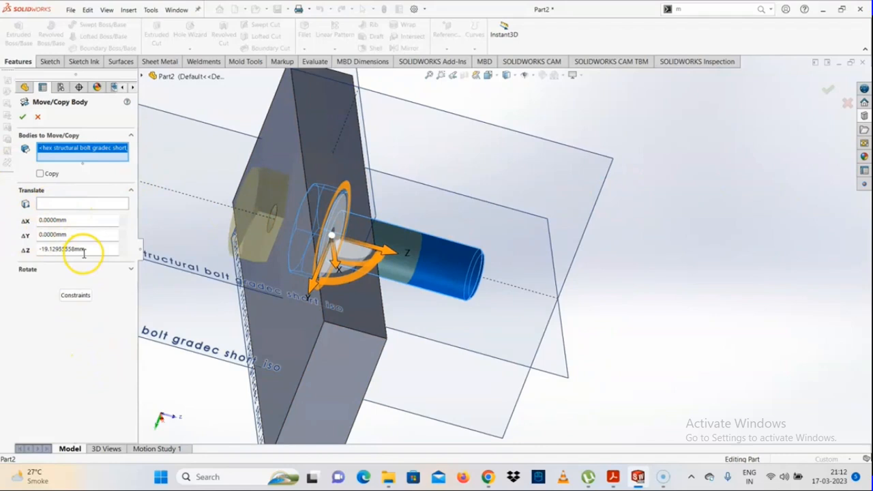
Try rotating the bolt body freehand about 81.5 degrees around Z and 15.5 degrees around X.
click(50, 268)
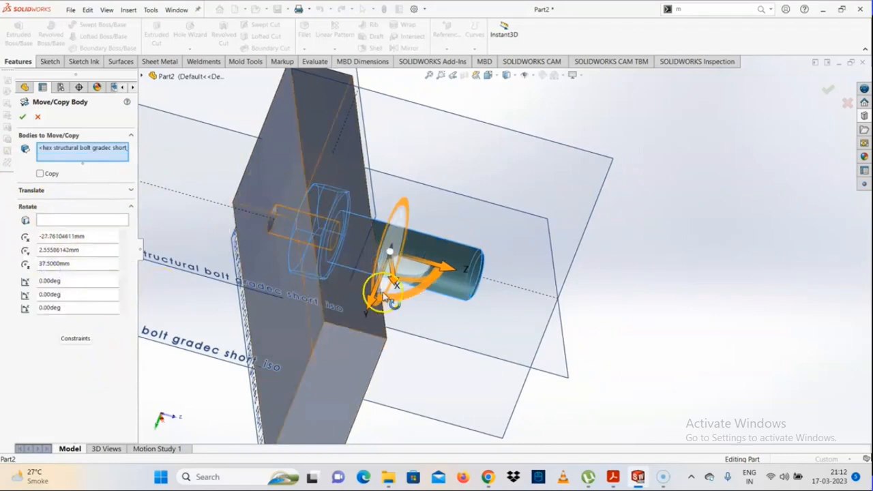
middle_drag(361, 341, 356, 225)
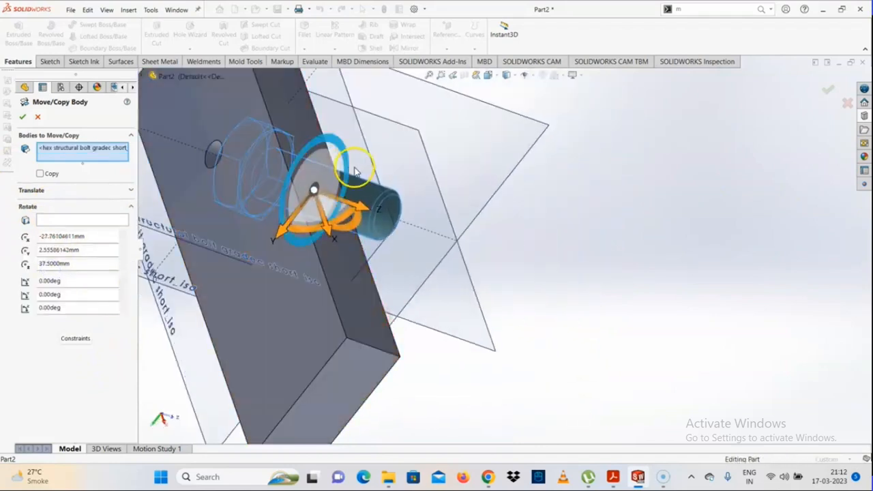
drag(345, 160, 330, 232)
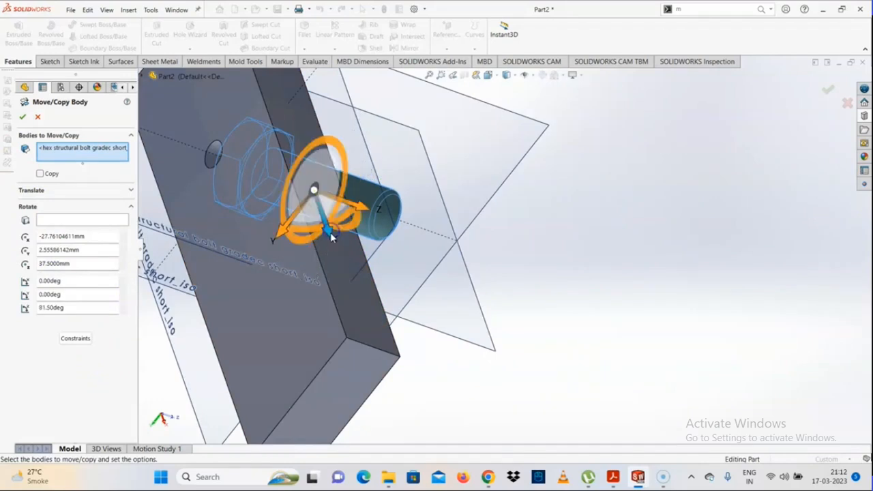
middle_drag(298, 239, 270, 219)
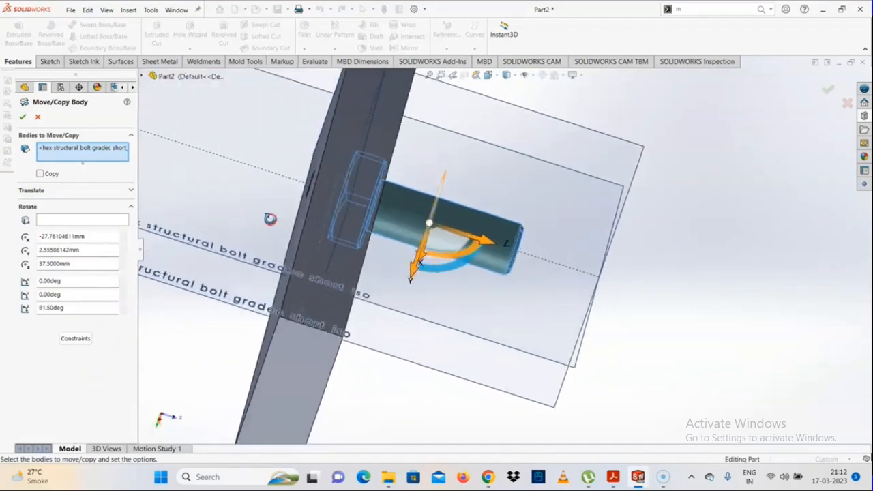
drag(444, 272, 478, 288)
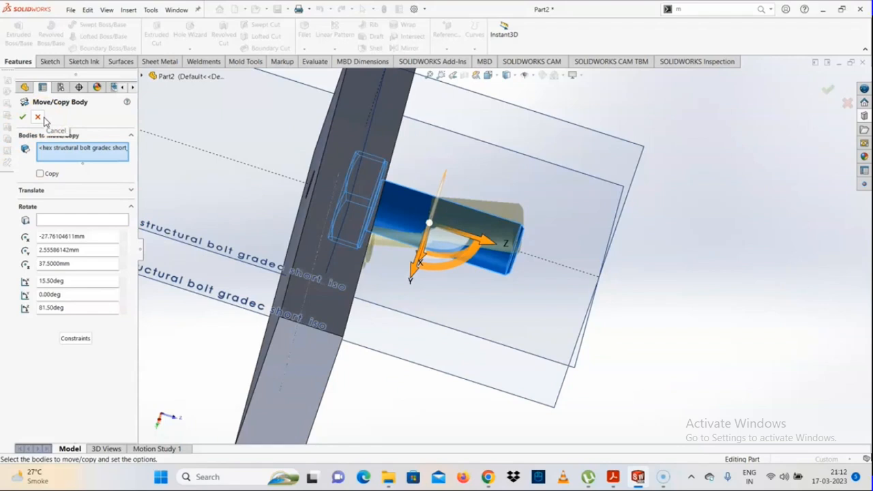
Switch the bolt's Move/Copy Body settings from translate and rotate to constraints.
click(73, 338)
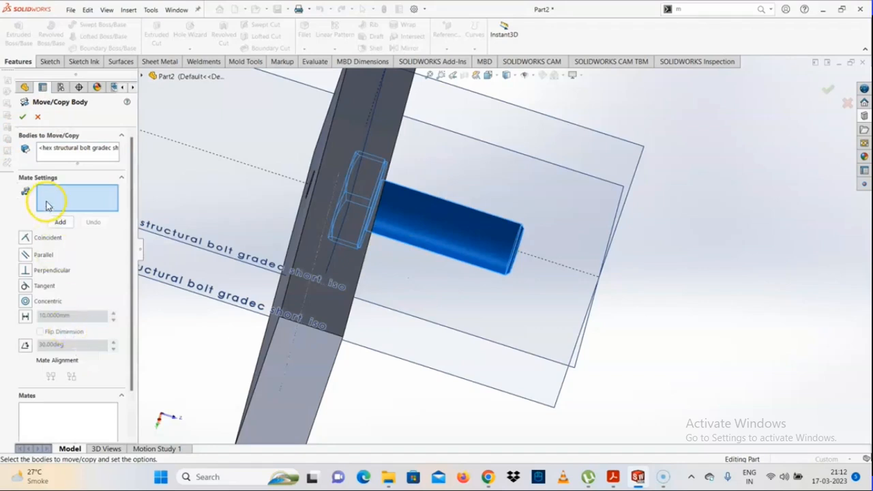
middle_drag(350, 232, 318, 197)
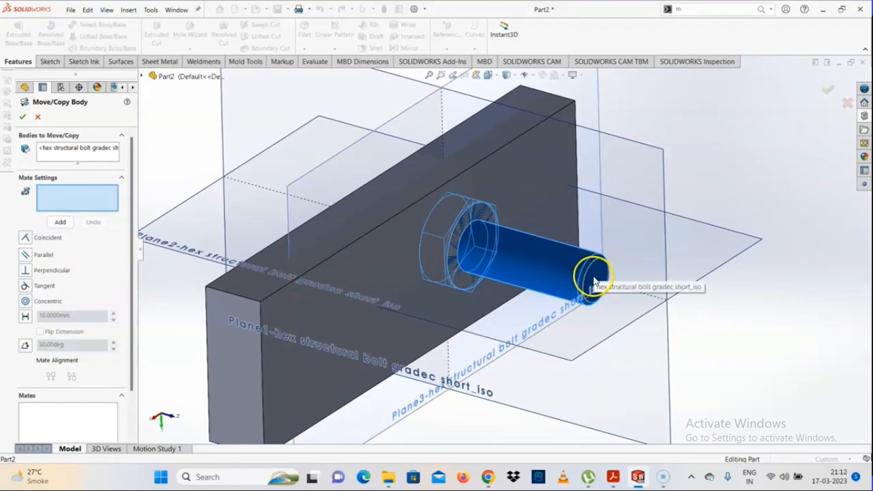
Add a coincident mate between the bolt's shank end face and the large plate face opposite the shank side.
click(595, 281)
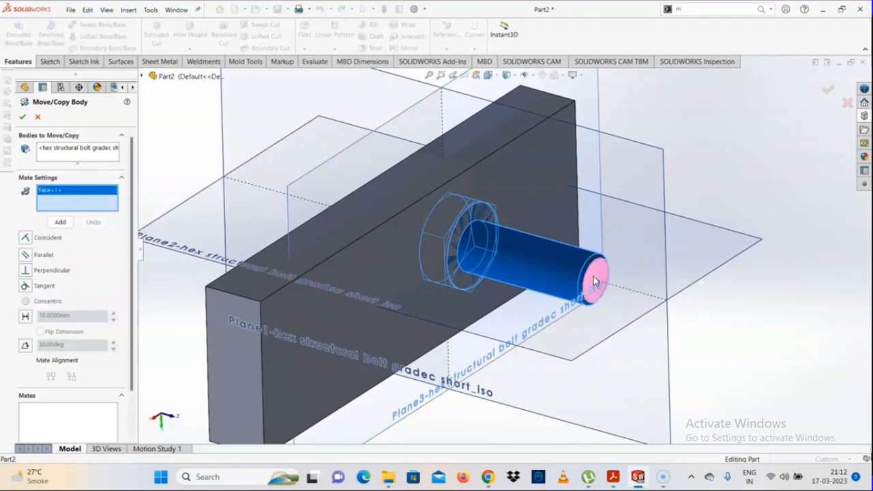
middle_drag(398, 302, 437, 296)
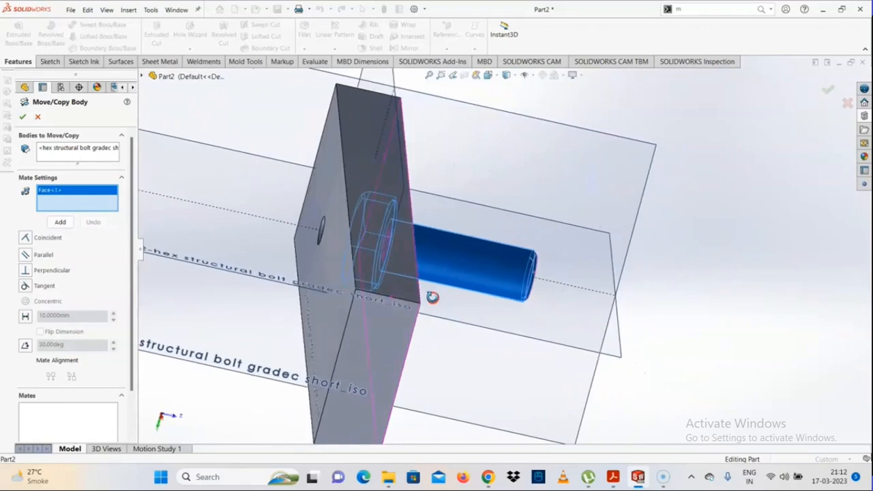
click(338, 342)
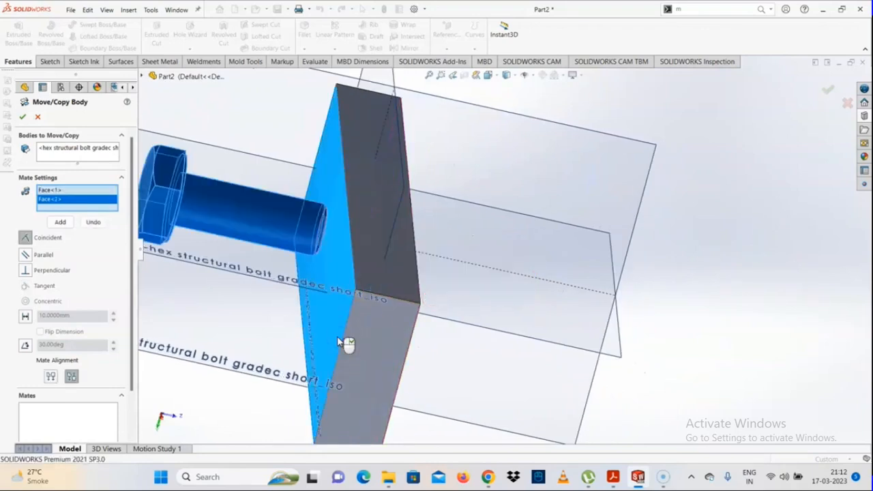
mouse_move(316, 253)
middle_down()
mouse_move(302, 249)
mouse_move(327, 263)
mouse_move(317, 229)
mouse_move(317, 247)
middle_up()
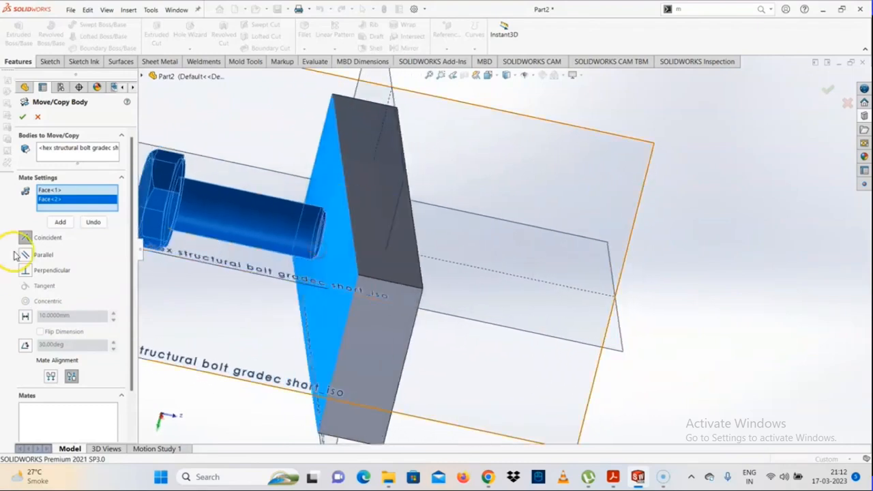
click(58, 242)
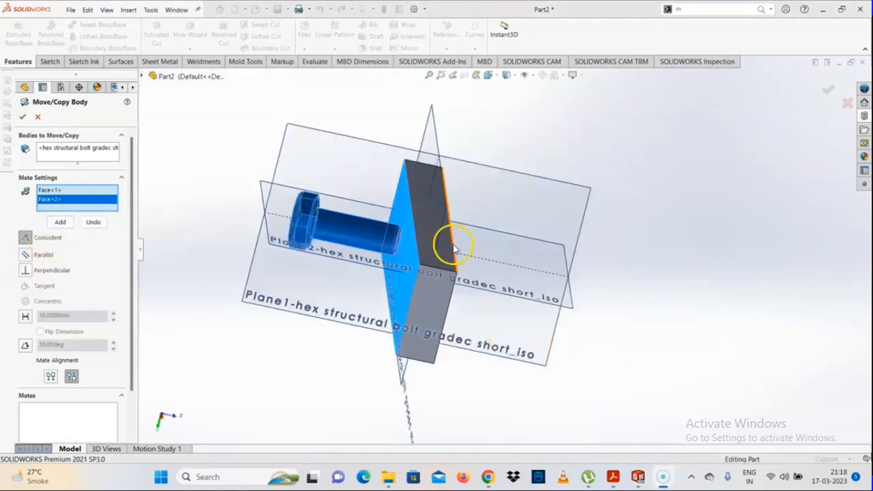
scroll(446, 254, down, 2)
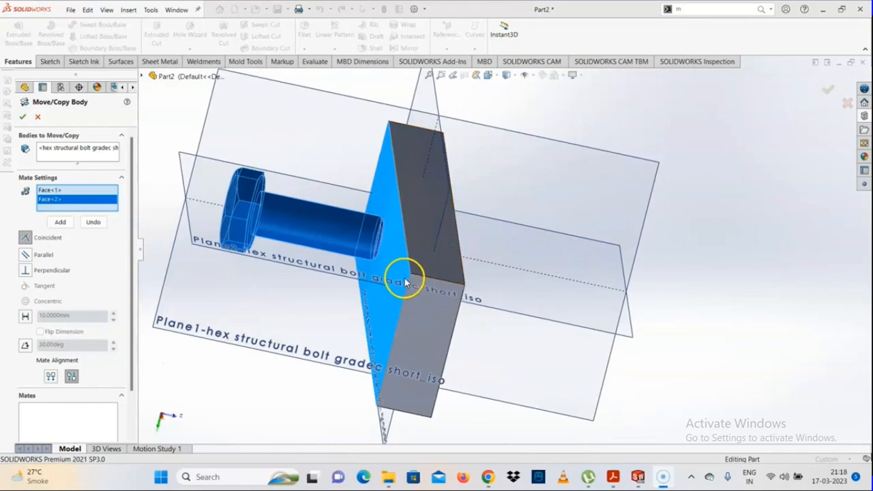
scroll(411, 277, up, 3)
scroll(418, 272, down, 3)
scroll(450, 261, down, 2)
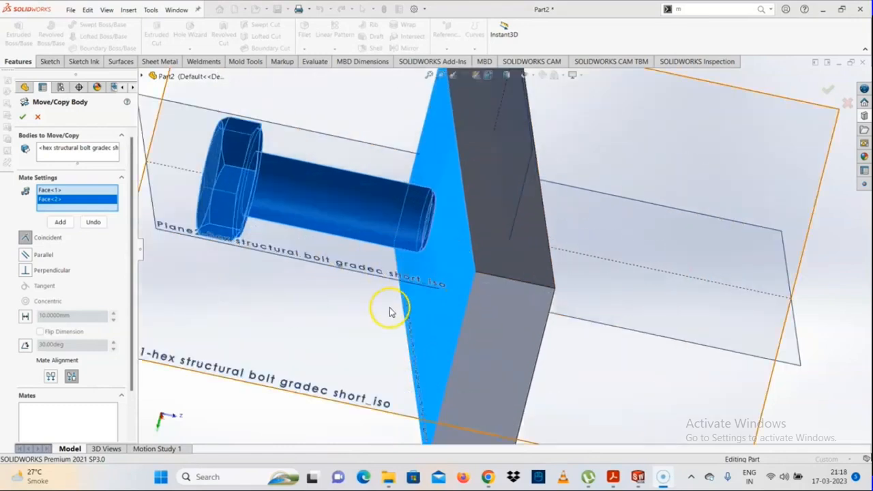
click(60, 222)
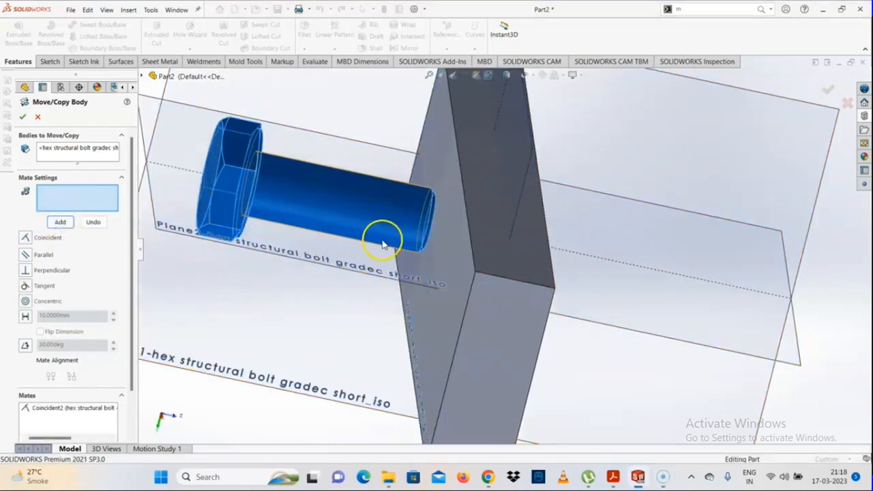
Try to add a second mate between the bearing face under the bolt head and the same plate face.
middle_drag(427, 250, 368, 239)
scroll(252, 187, down, 4)
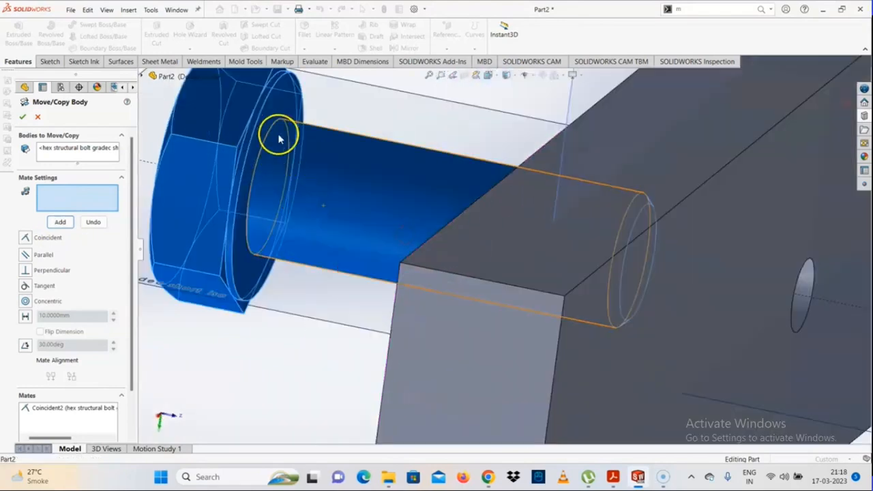
click(280, 110)
middle_drag(424, 196, 487, 221)
scroll(619, 280, up, 2)
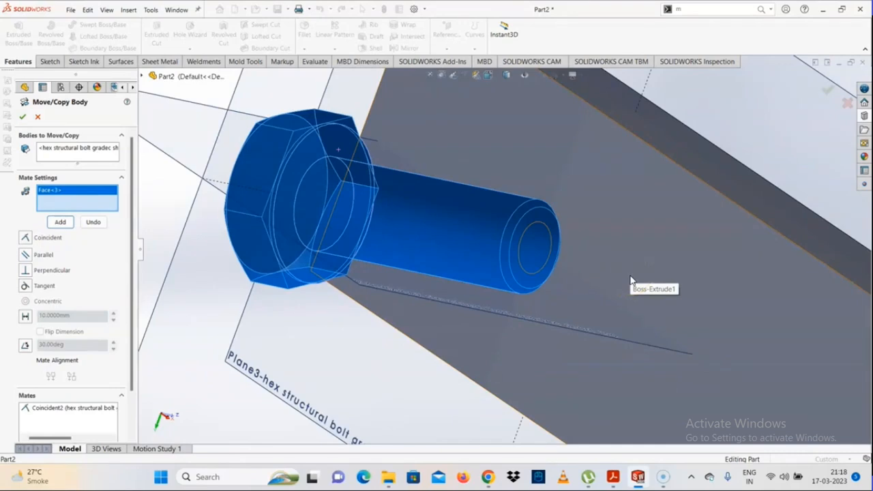
click(628, 238)
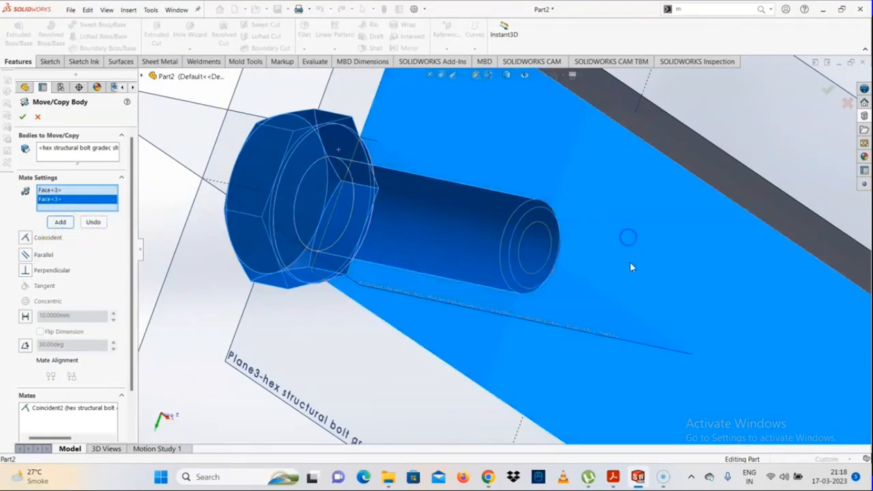
middle_drag(632, 273, 515, 279)
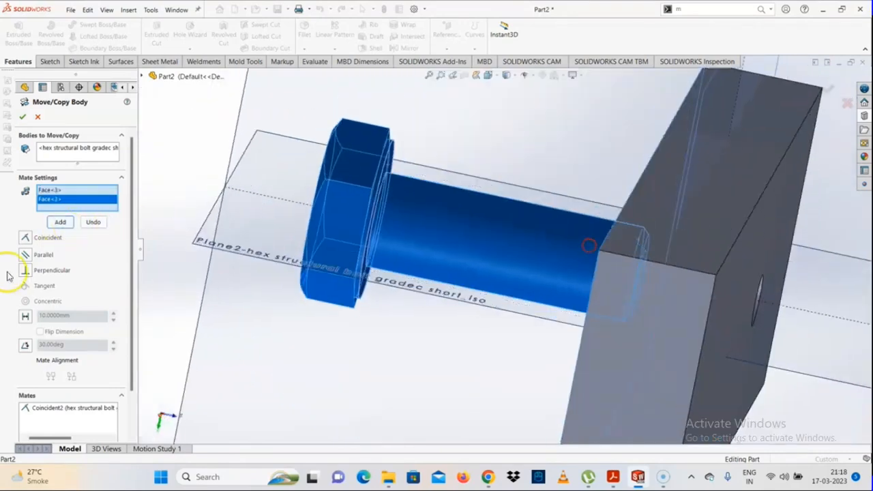
click(65, 224)
click(503, 235)
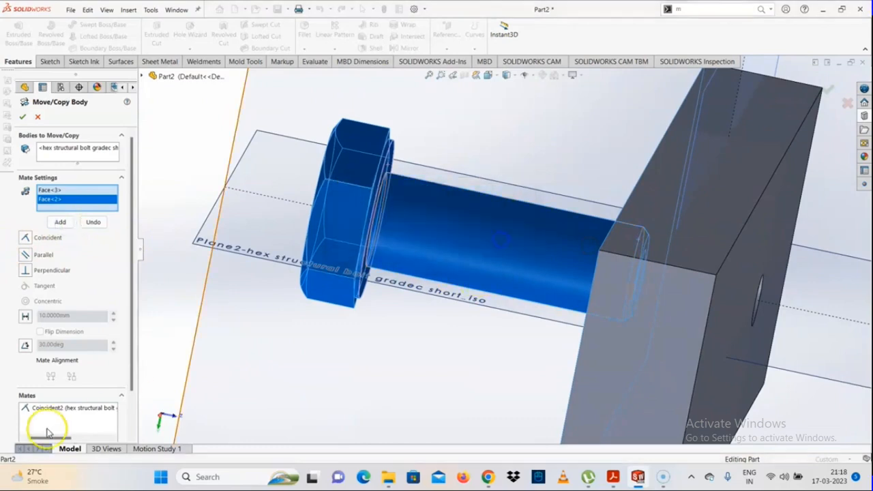
Delete the coincident mate between the bolt's end face and the plate from the bolt's constraints.
right_click(63, 411)
click(87, 413)
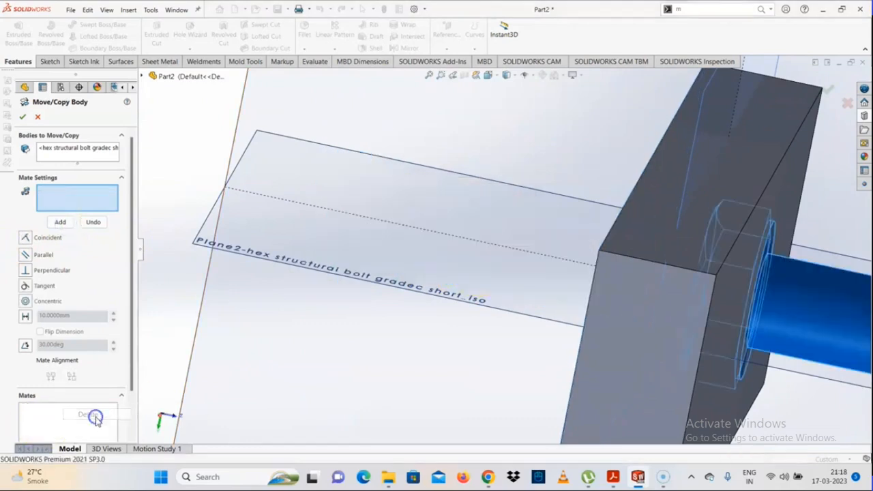
scroll(545, 279, up, 3)
scroll(688, 259, down, 4)
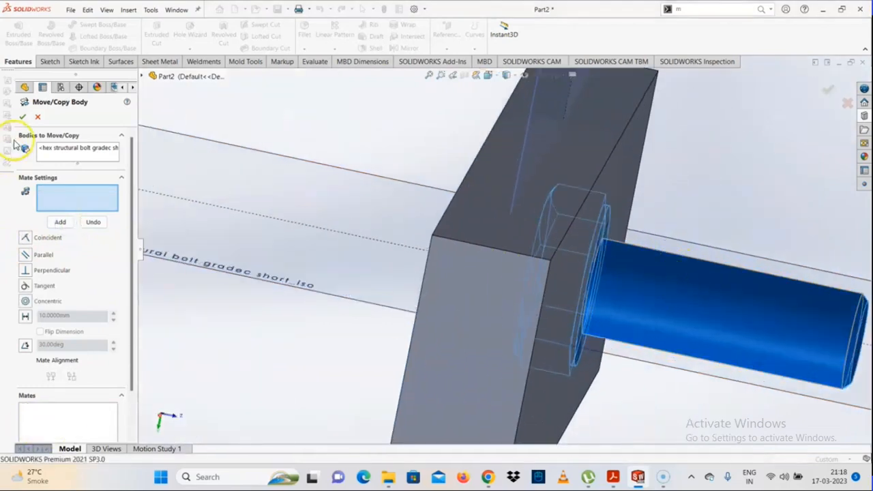
Set the display style to Hidden Lines Visible and view the bolt head inside the plate close up.
scroll(486, 205, up, 4)
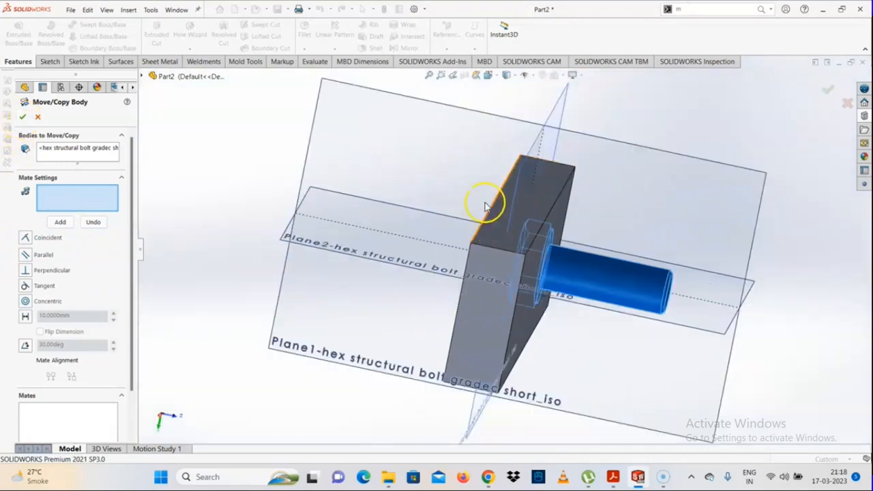
click(506, 75)
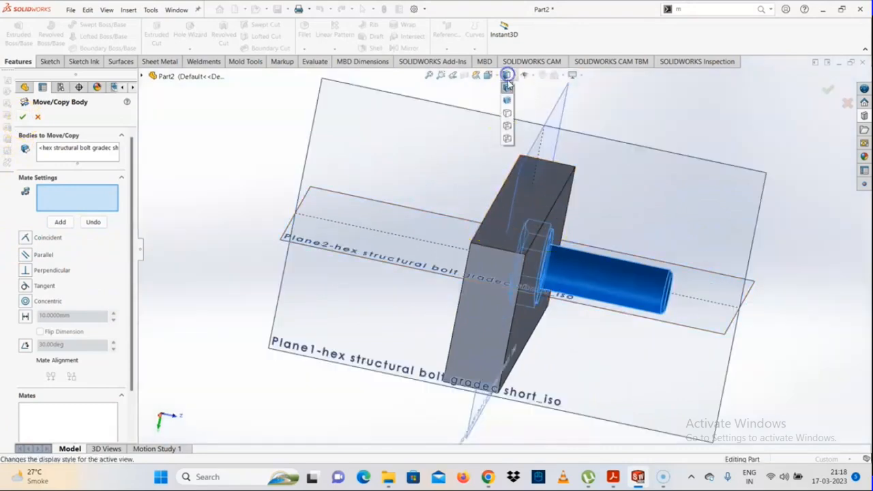
click(506, 128)
scroll(521, 272, down, 6)
scroll(604, 327, down, 5)
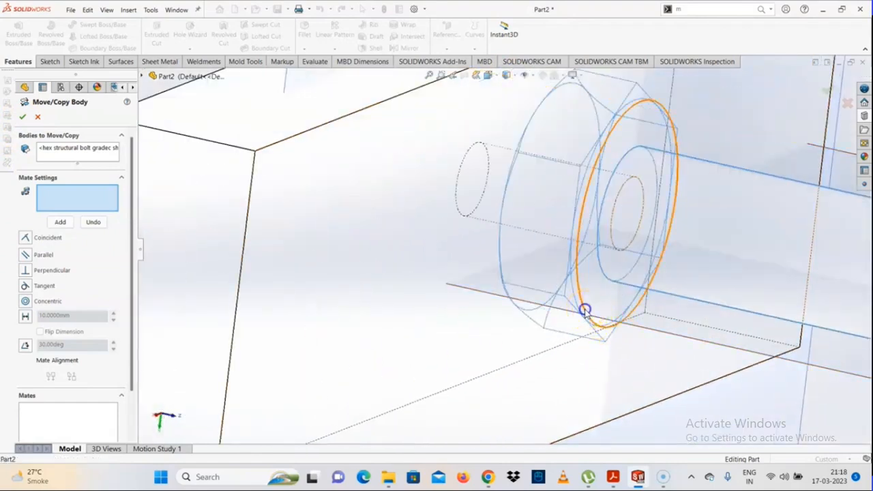
Add a coincident mate between the circular edge under the bolt head and the large plate face on the head side, and accept the body move.
click(583, 309)
middle_drag(467, 288, 514, 281)
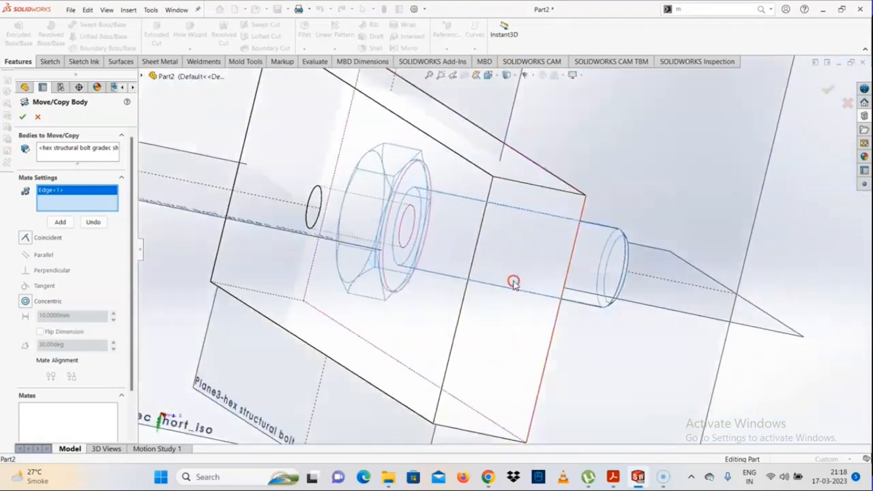
click(434, 328)
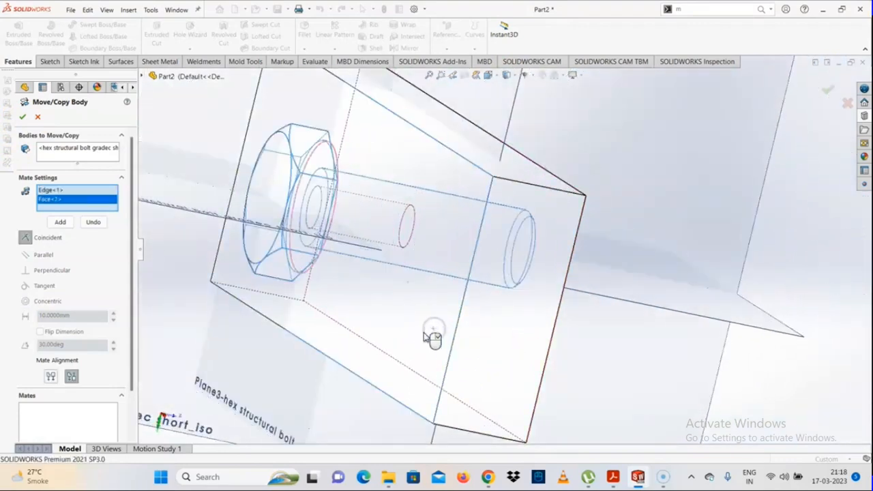
click(60, 221)
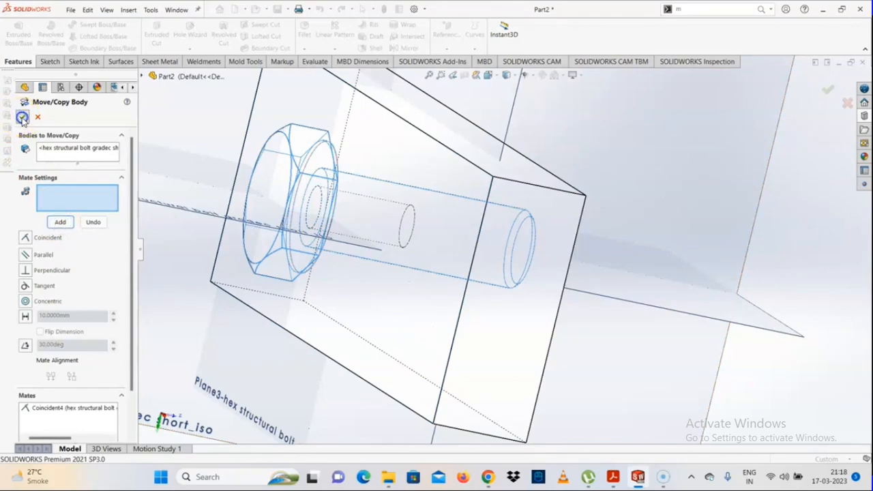
click(22, 116)
middle_drag(484, 279, 344, 196)
scroll(343, 197, up, 5)
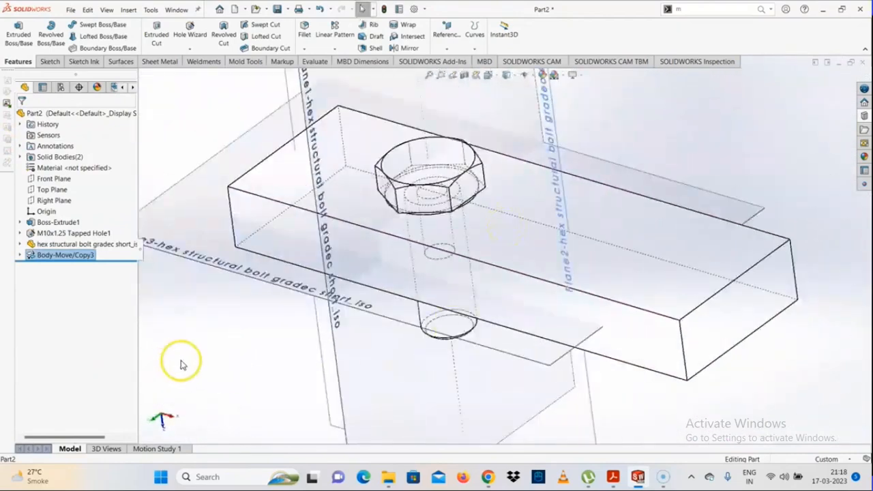
Review the transfer options of the inserted hex structural bolt and exit without changing them.
click(69, 244)
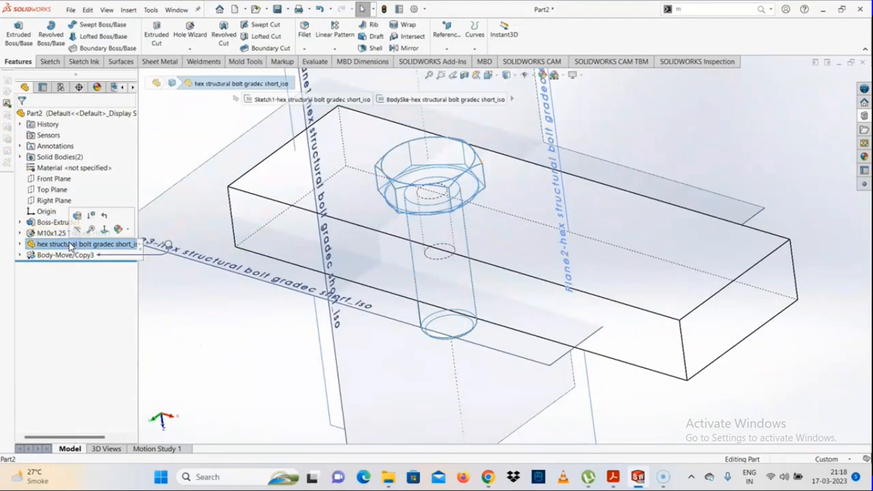
click(78, 218)
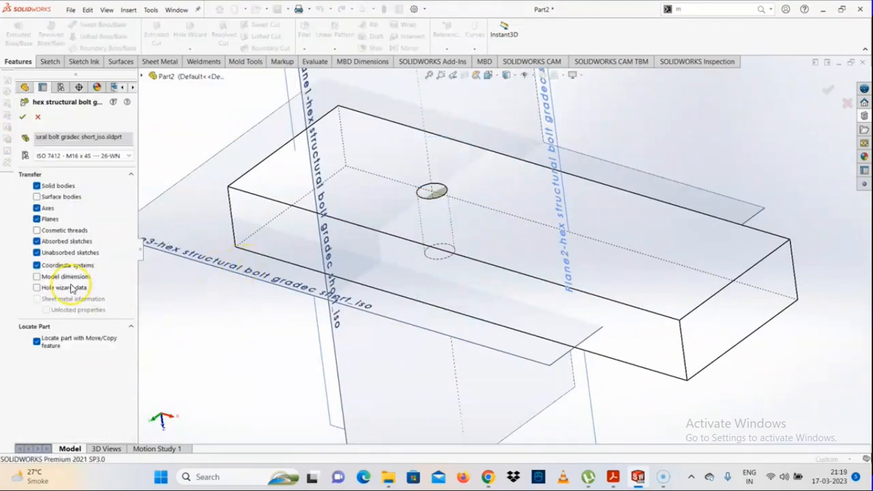
scroll(356, 295, down, 2)
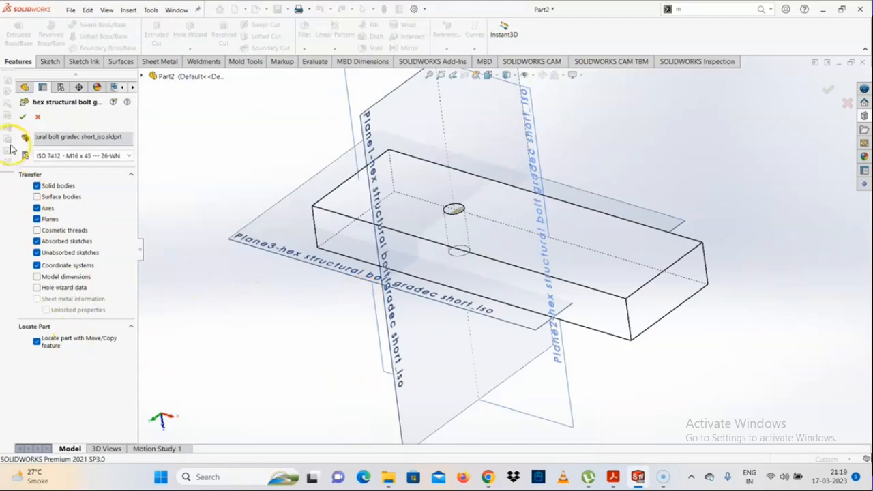
click(39, 122)
right_click(56, 244)
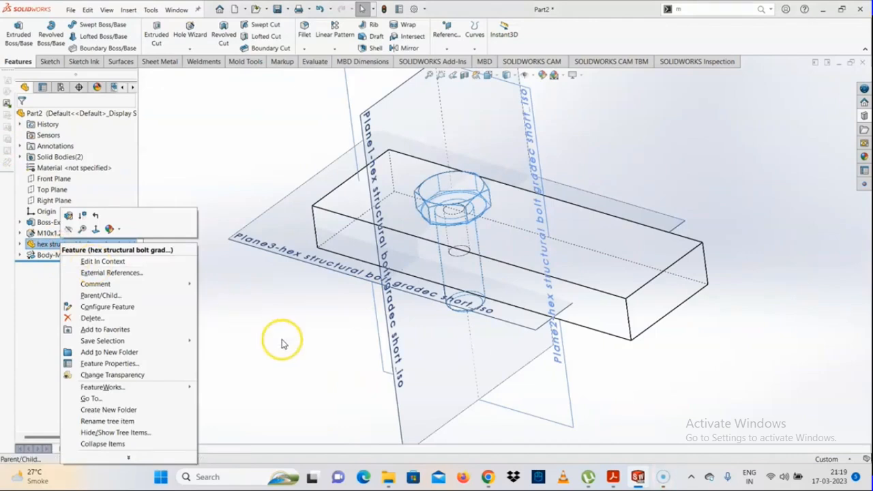
click(268, 284)
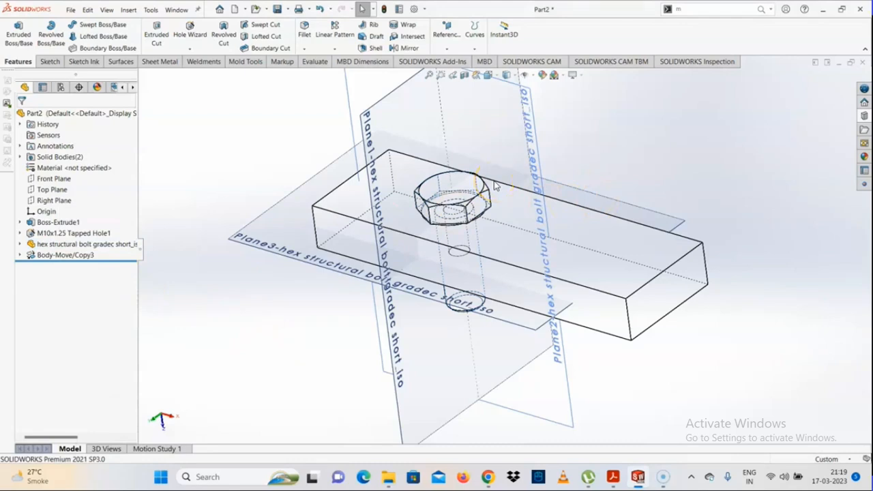
Edit the inserted hex structural bolt to also transfer model dimensions and hole wizard data, keeping part location with Move/Copy enabled.
right_click(102, 244)
click(107, 212)
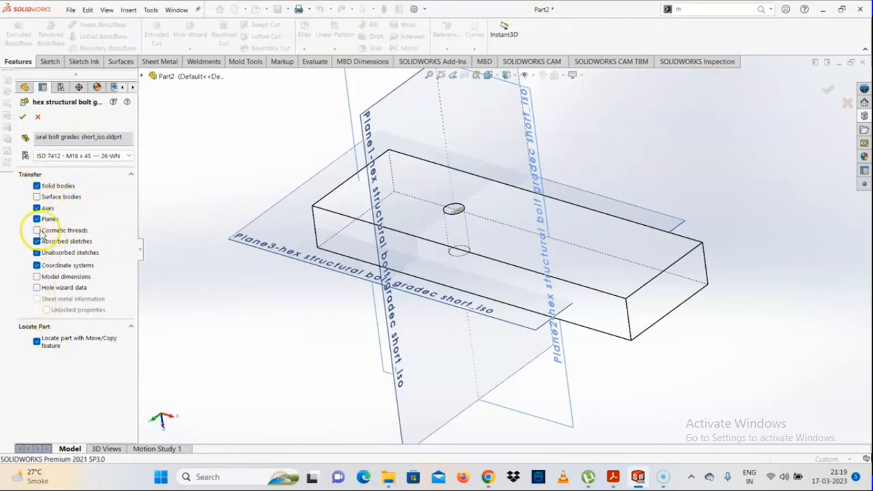
click(36, 276)
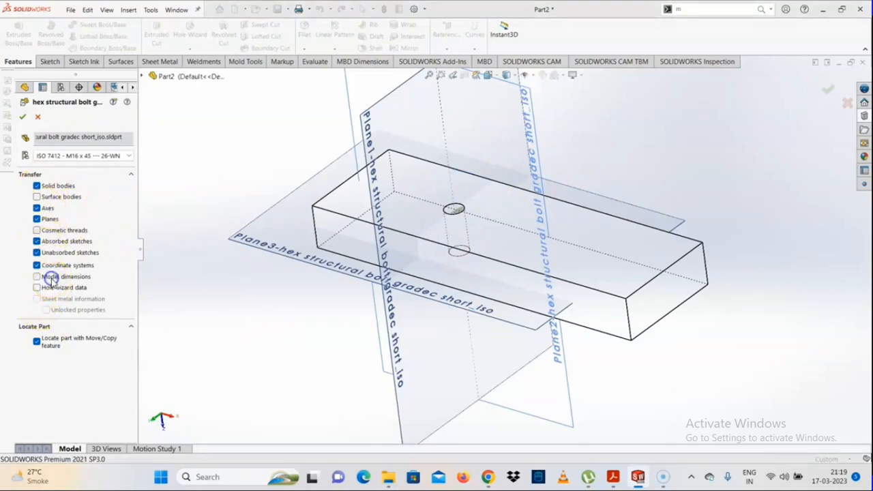
click(466, 245)
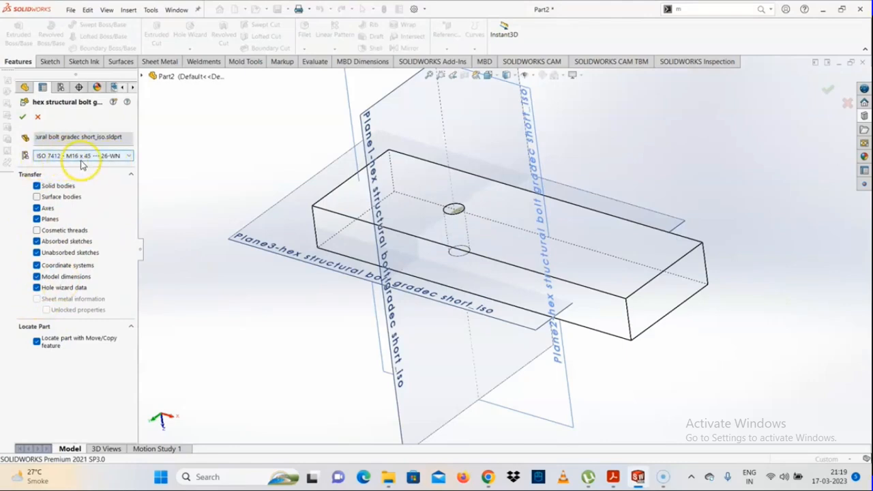
click(126, 157)
click(125, 159)
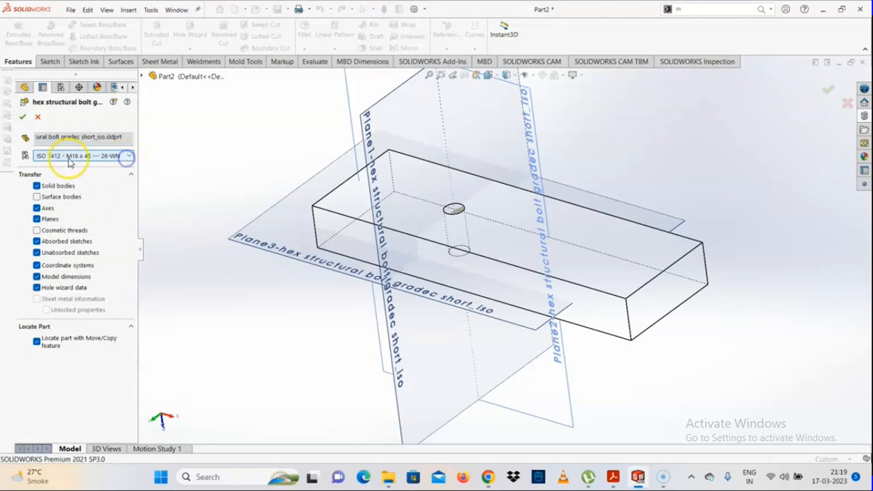
click(38, 343)
click(453, 236)
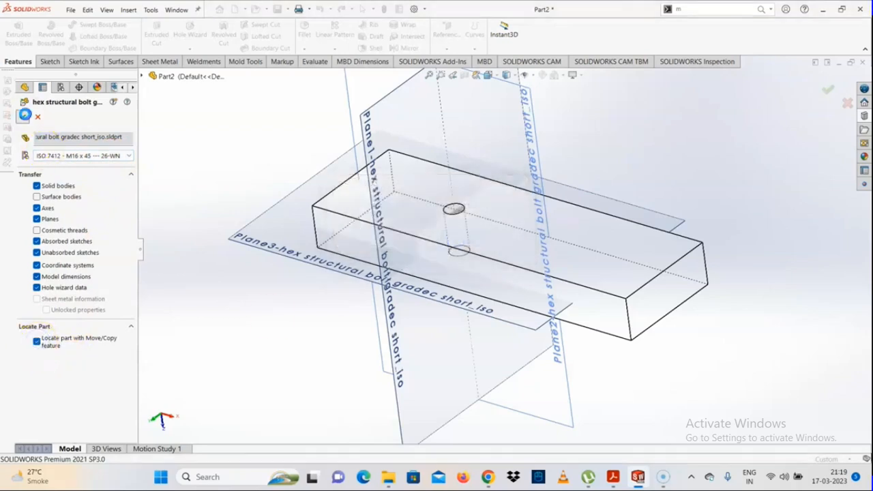
click(22, 116)
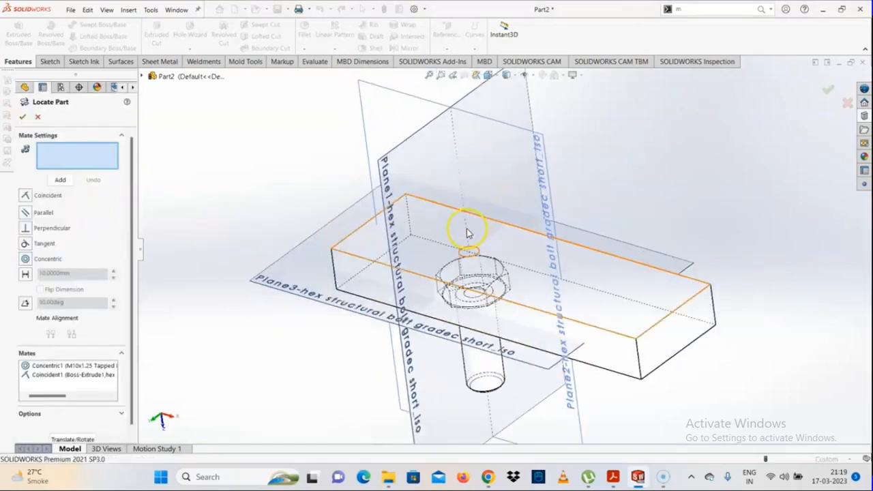
Examine the bolt in the plate while locating the part, leave without adding mates and fit the model in view.
scroll(478, 262, down, 5)
middle_drag(463, 255, 409, 210)
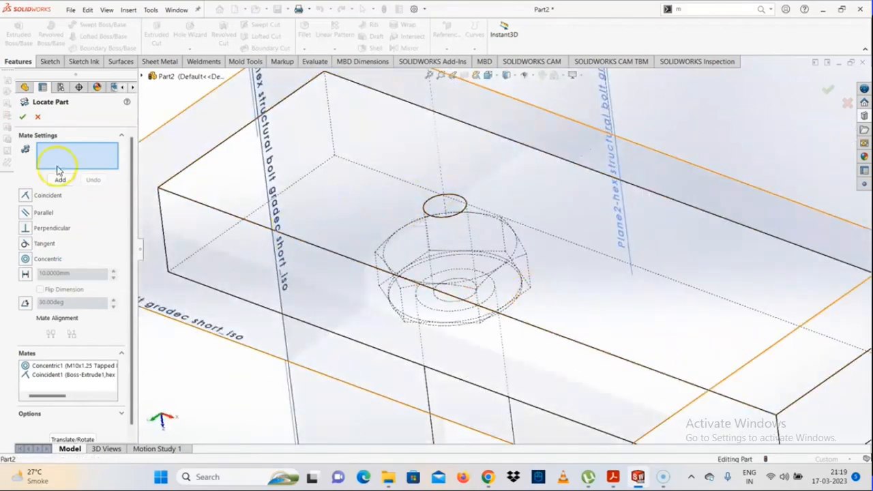
click(37, 116)
key(f)
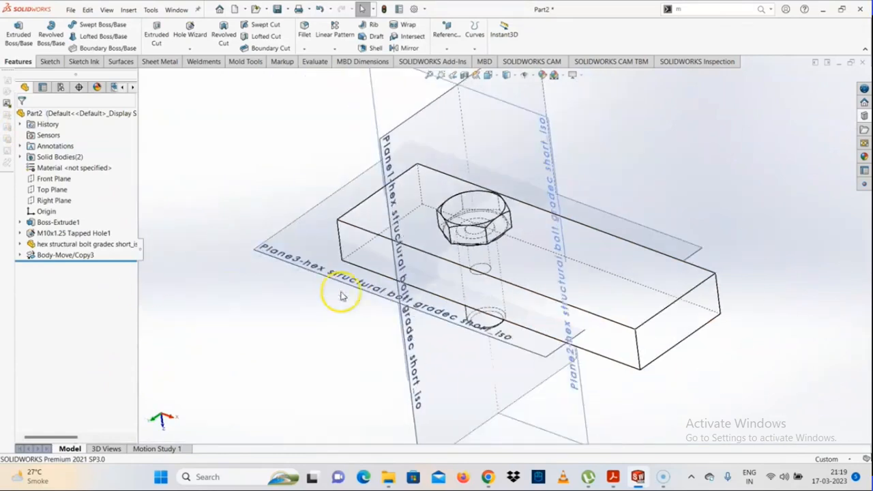
click(63, 255)
click(318, 329)
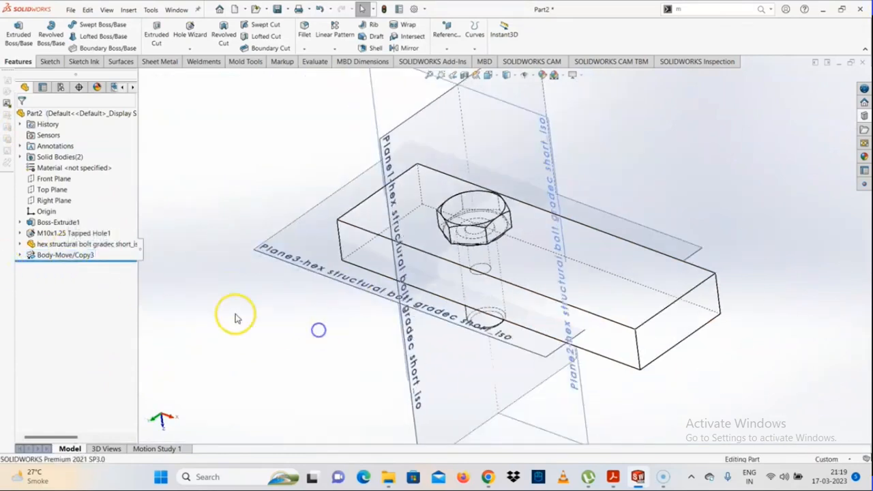
click(713, 10)
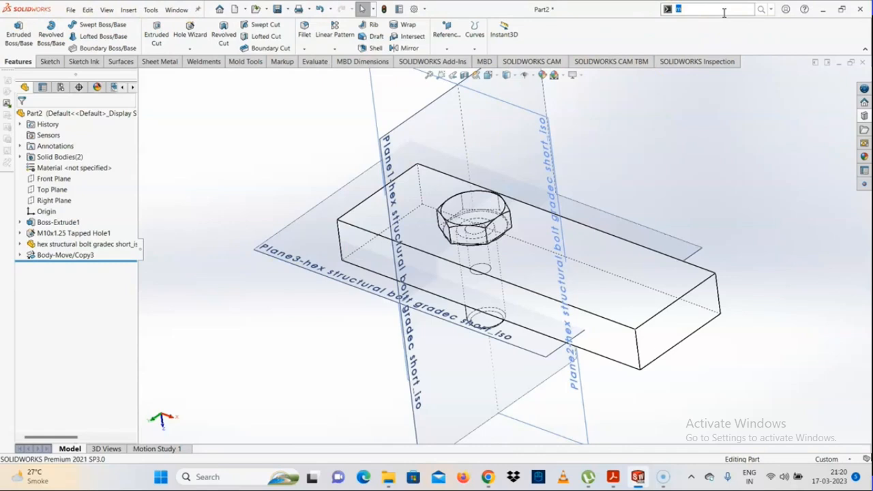
click(760, 10)
click(705, 23)
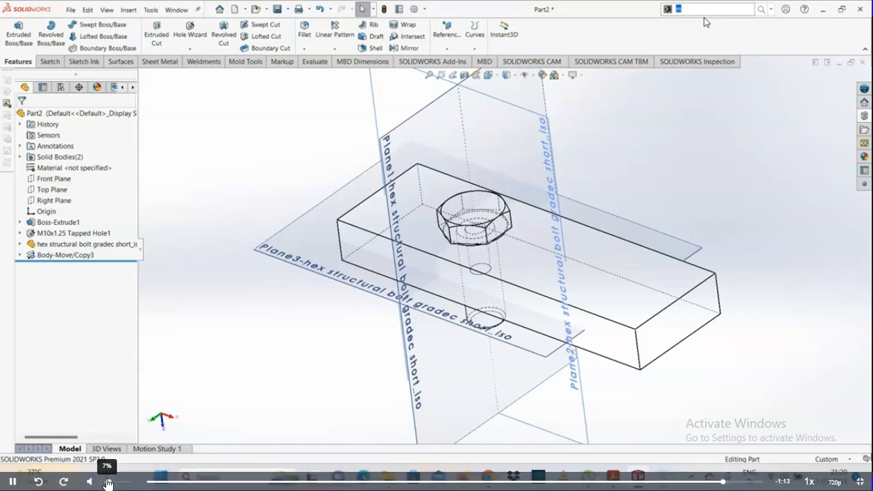
drag(109, 482, 107, 482)
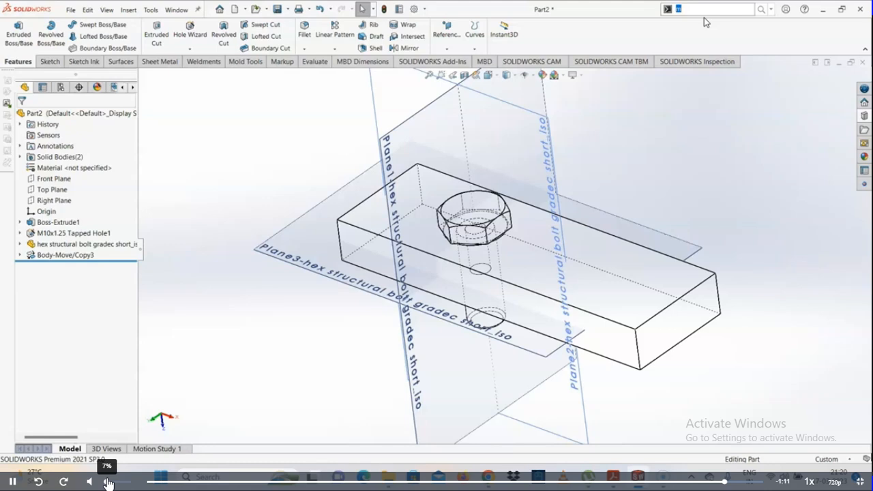